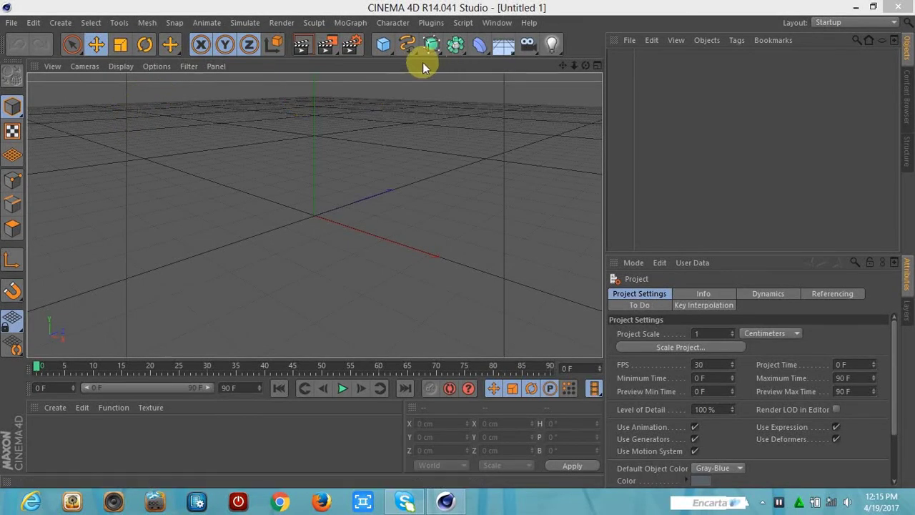
# Add a Helix spline and set its start and end radius to 10 cm
pyautogui.click(416, 55)
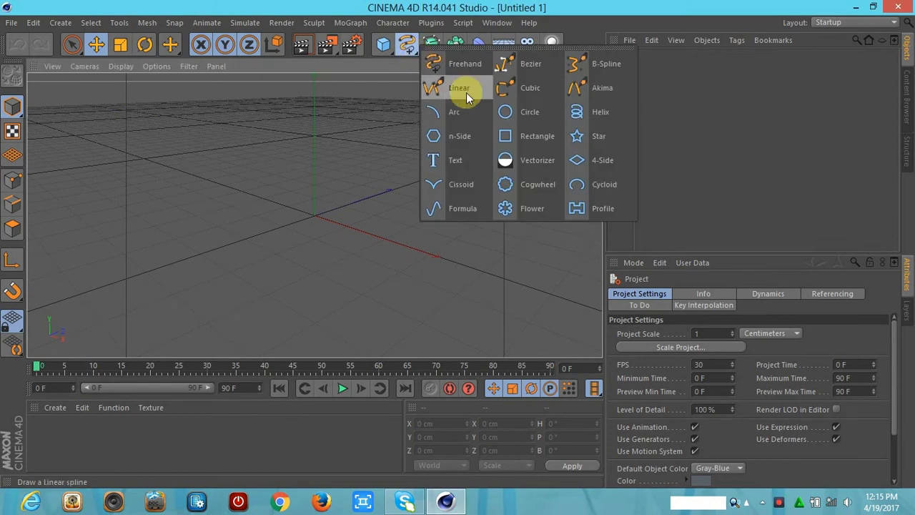
pyautogui.click(576, 116)
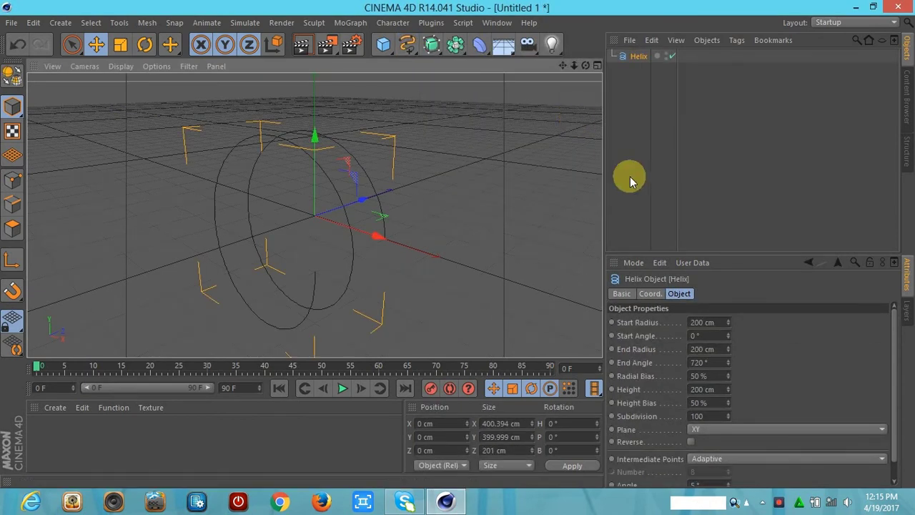
pyautogui.click(720, 321)
pyautogui.moveTo(720, 322); pyautogui.dragTo(663, 336)
pyautogui.write('10')
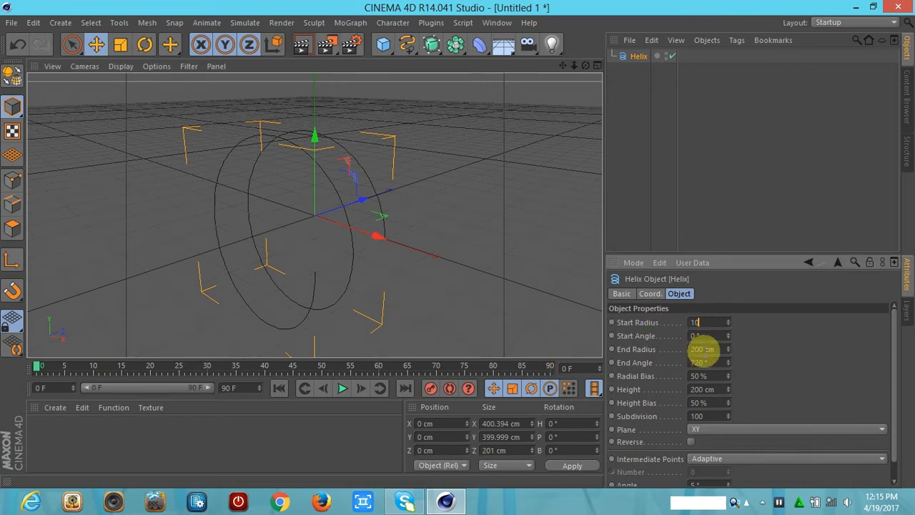
pyautogui.click(705, 350)
pyautogui.moveTo(704, 349); pyautogui.dragTo(677, 356)
pyautogui.write('10')
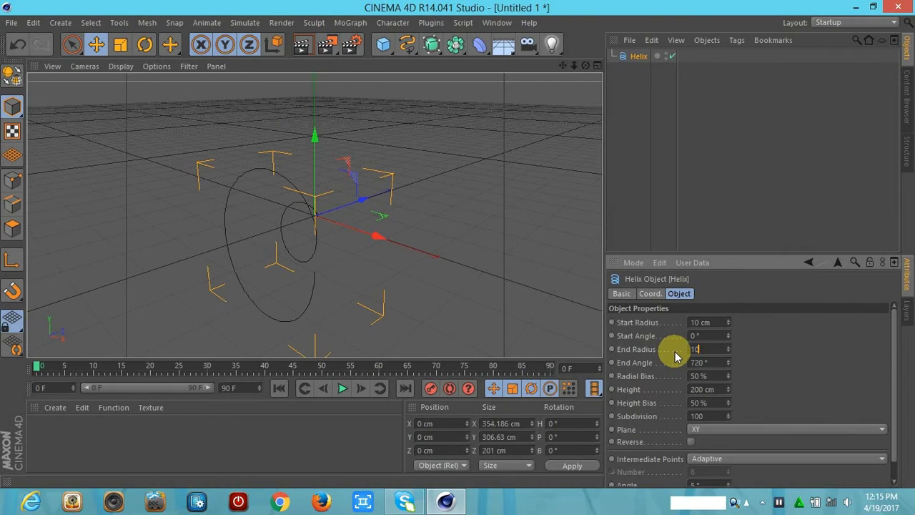
pyautogui.press('Return')
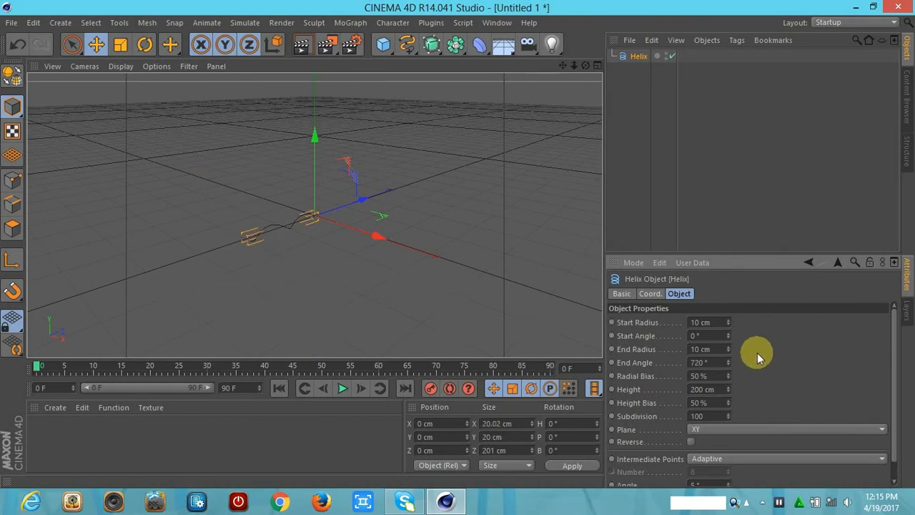
# Set the helix height to 300 cm
pyautogui.click(714, 362)
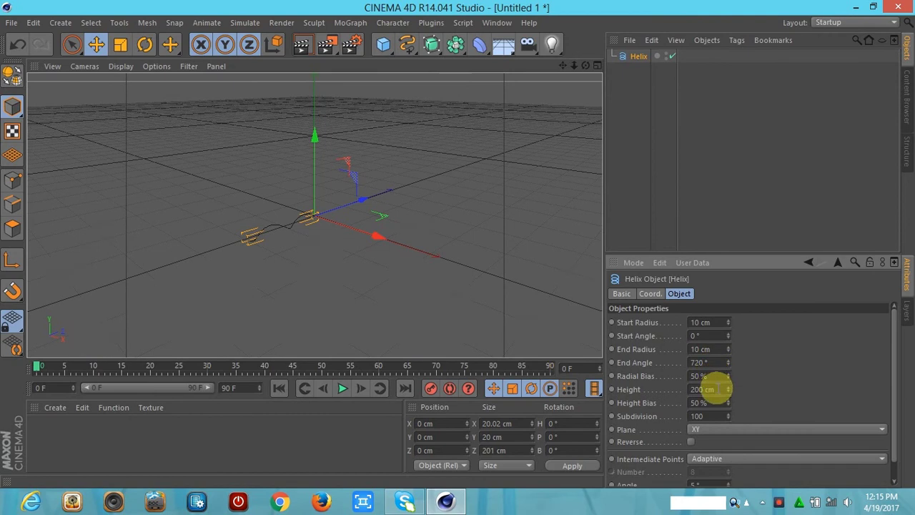
pyautogui.click(698, 389)
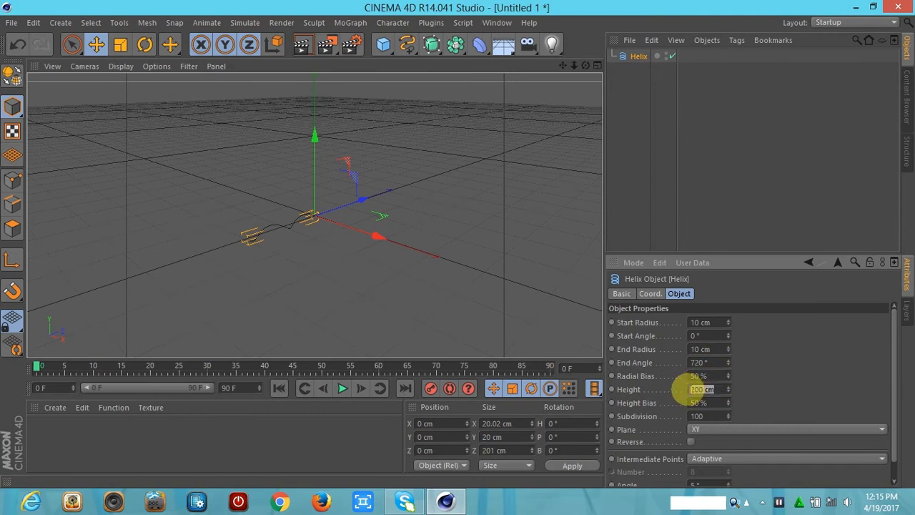
pyautogui.write('1')
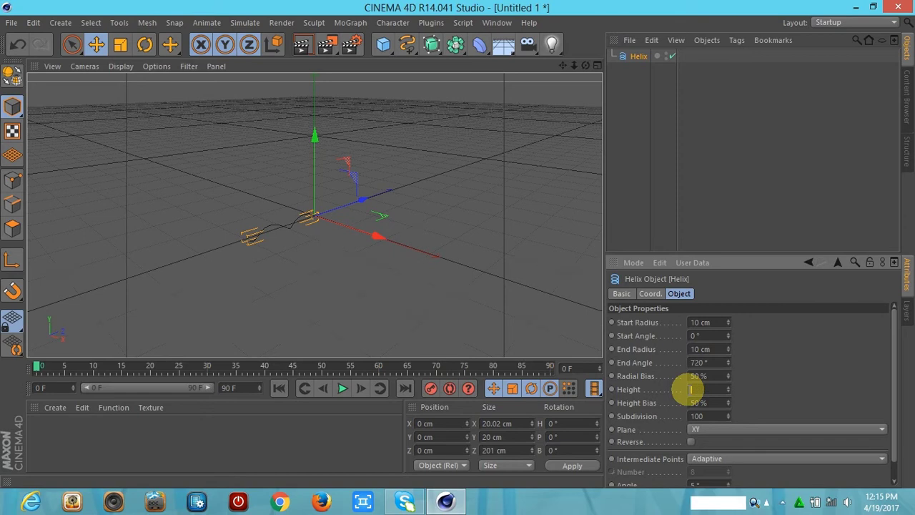
pyautogui.write('00')
pyautogui.press('Return')
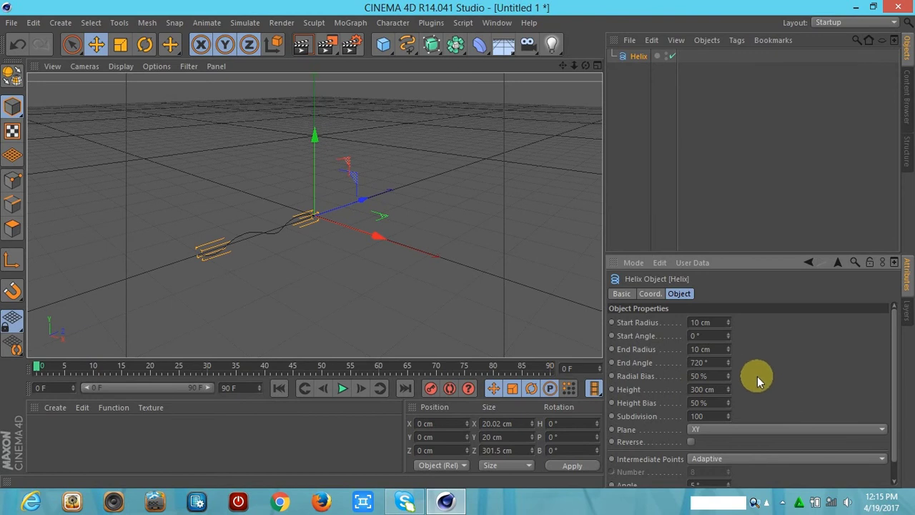
# Raise the helix End Angle to 5000°, then to 10000°
pyautogui.click(706, 416)
pyautogui.click(715, 362)
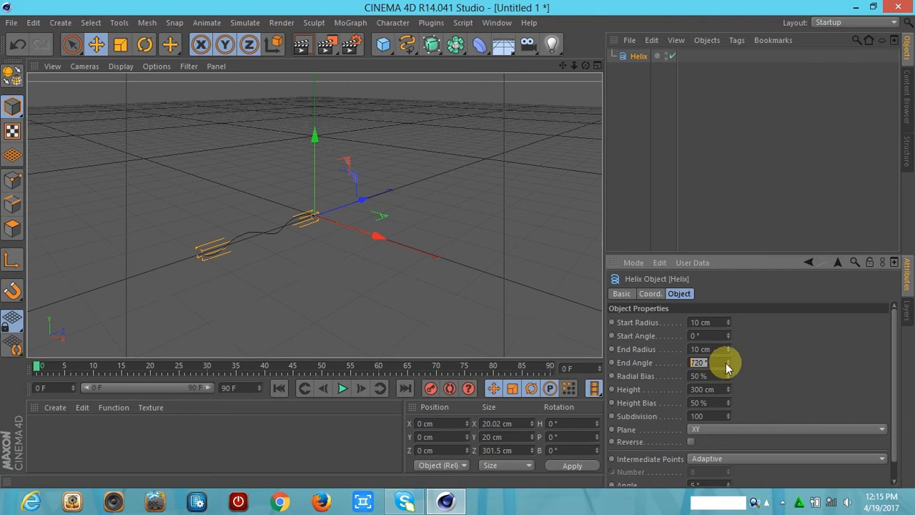
pyautogui.moveTo(729, 362); pyautogui.dragTo(728, 358)
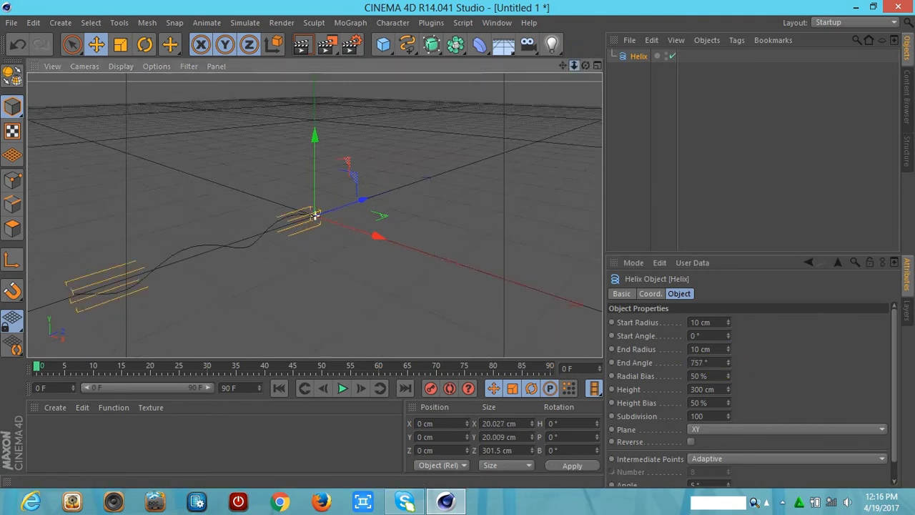
pyautogui.moveTo(574, 65); pyautogui.dragTo(574, 79)
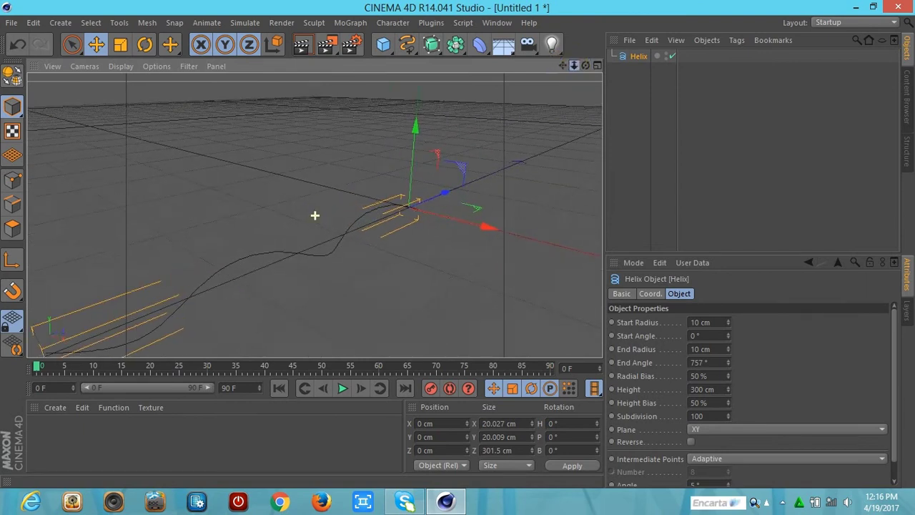
pyautogui.moveTo(729, 365); pyautogui.dragTo(728, 360)
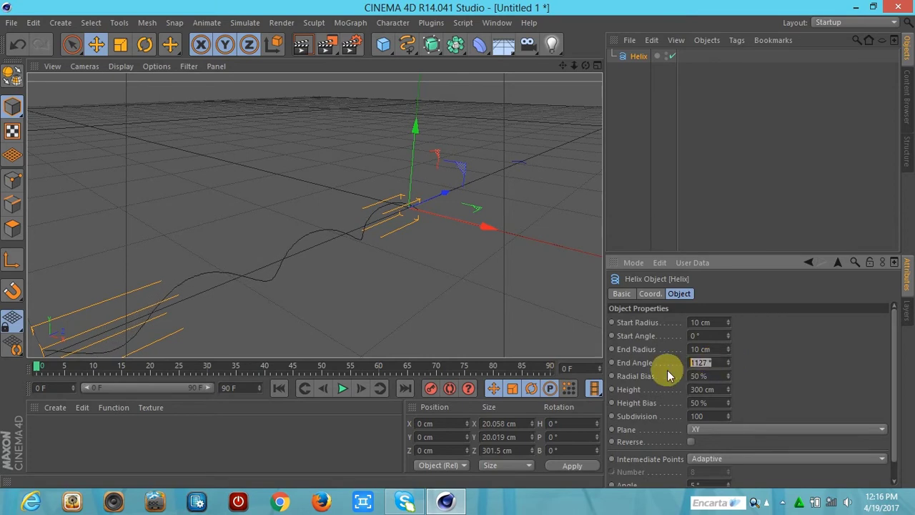
pyautogui.write('500')
pyautogui.write('0')
pyautogui.press('Return')
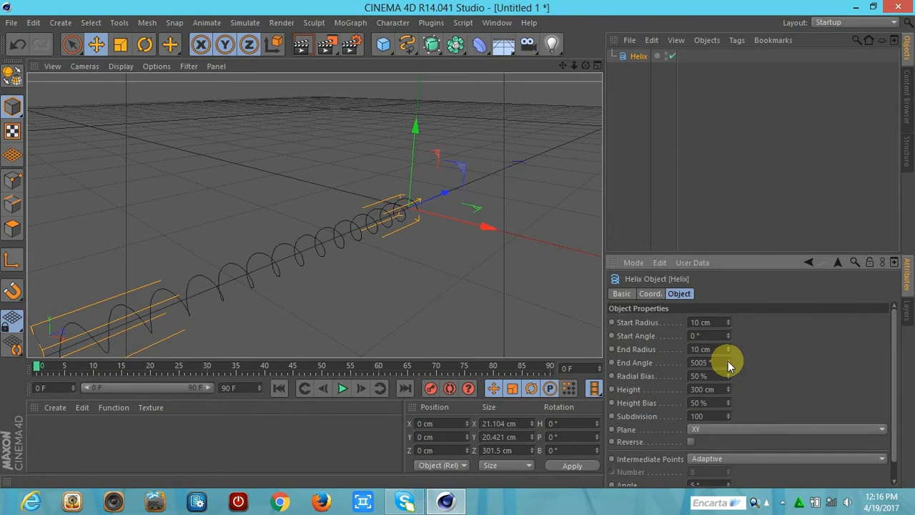
pyautogui.moveTo(728, 365); pyautogui.dragTo(728, 364)
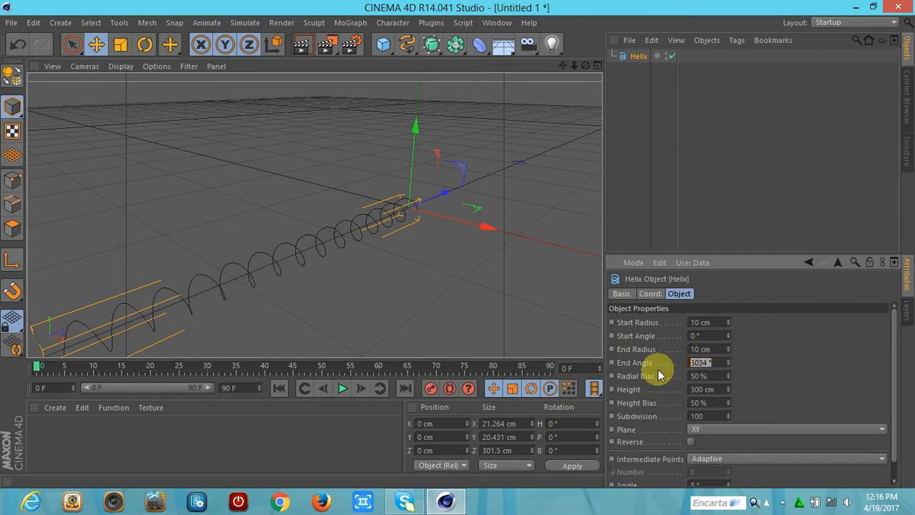
pyautogui.write('10000')
pyautogui.press('Return')
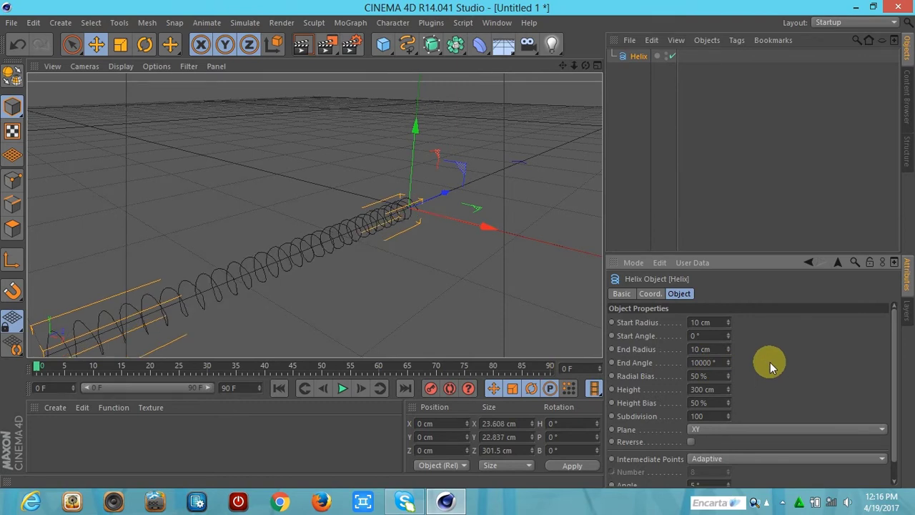
pyautogui.moveTo(574, 65)
pyautogui.mouseDown()
pyautogui.moveTo(315, 215)
pyautogui.moveTo(577, 67)
pyautogui.mouseUp()
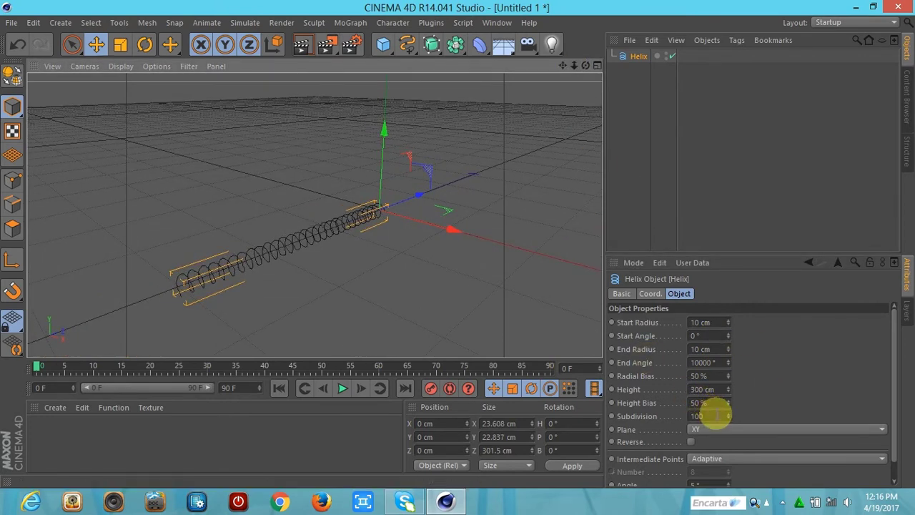
# Raise the helix subdivision to 500
pyautogui.moveTo(715, 415); pyautogui.dragTo(728, 416)
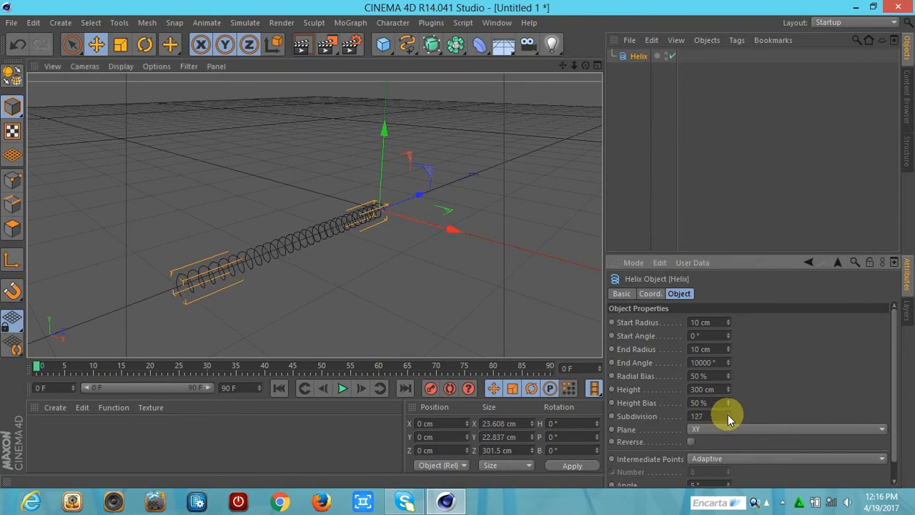
pyautogui.moveTo(728, 415); pyautogui.dragTo(719, 416)
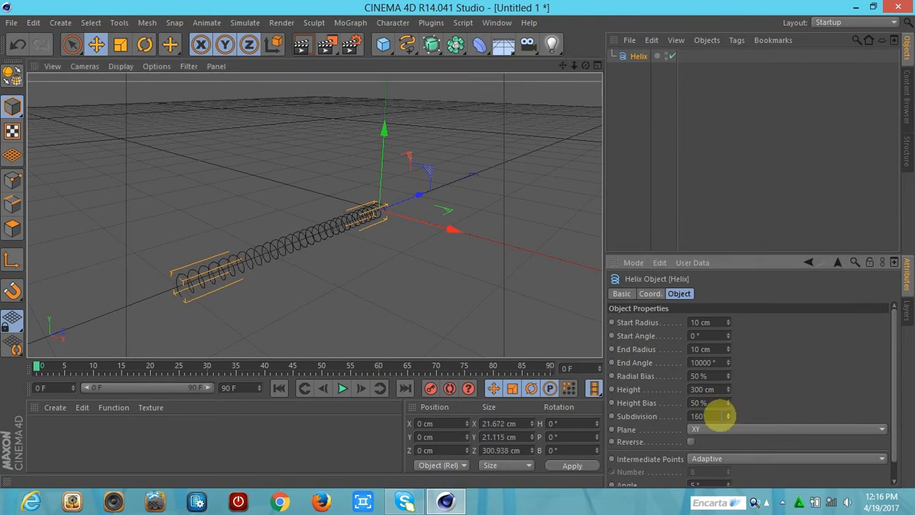
pyautogui.click(718, 416)
pyautogui.write('00')
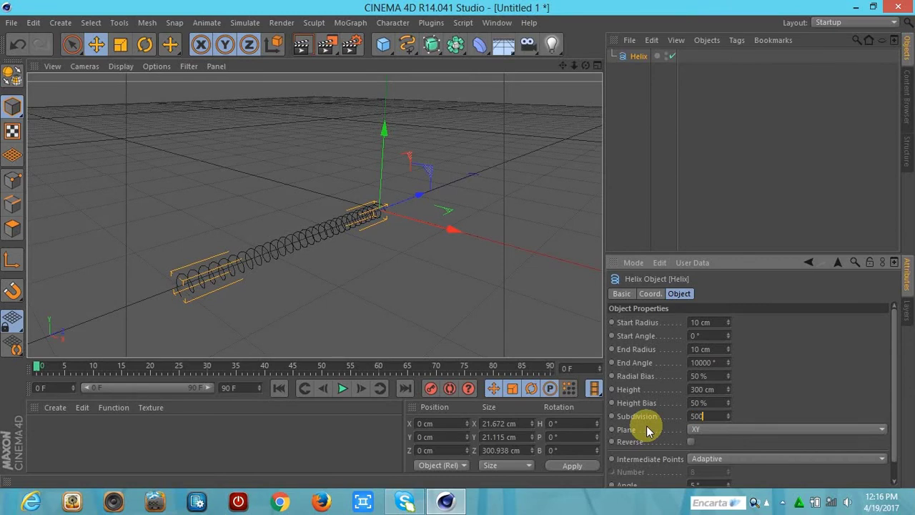
pyautogui.press('Return')
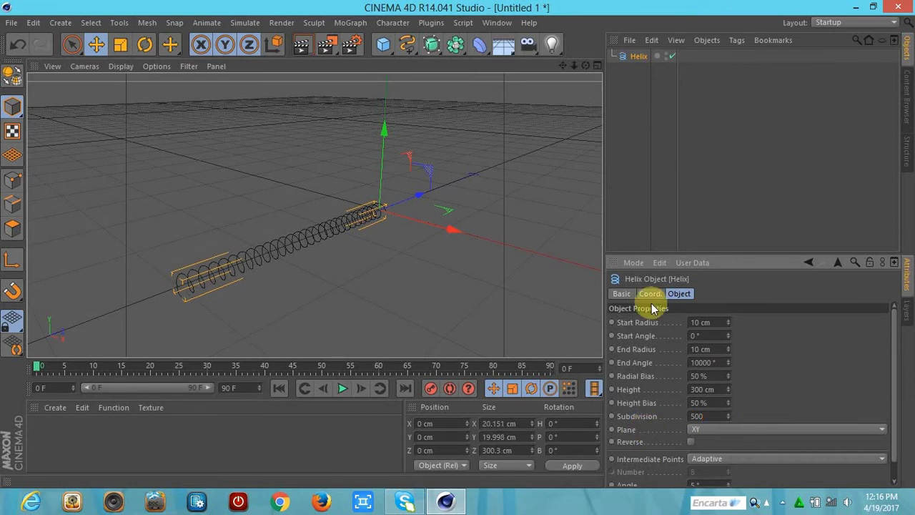
pyautogui.moveTo(574, 66); pyautogui.dragTo(314, 215)
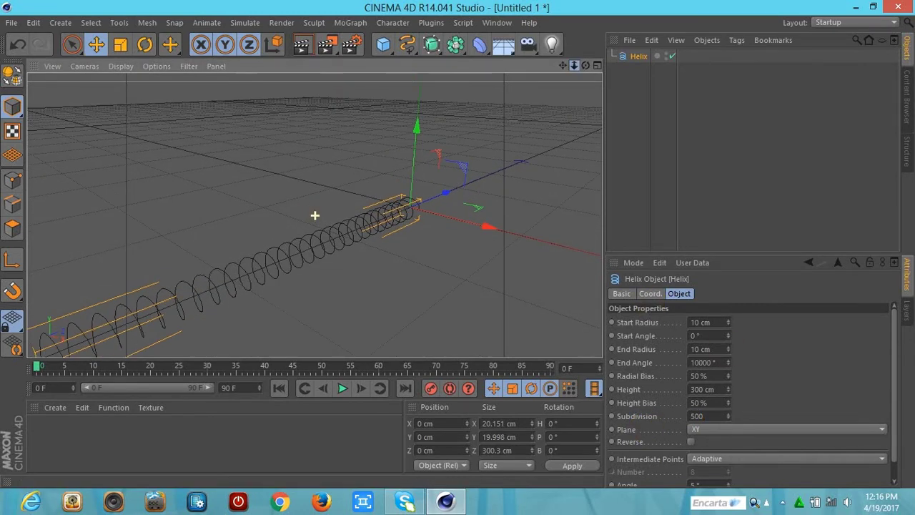
pyautogui.moveTo(571, 67); pyautogui.dragTo(650, 151)
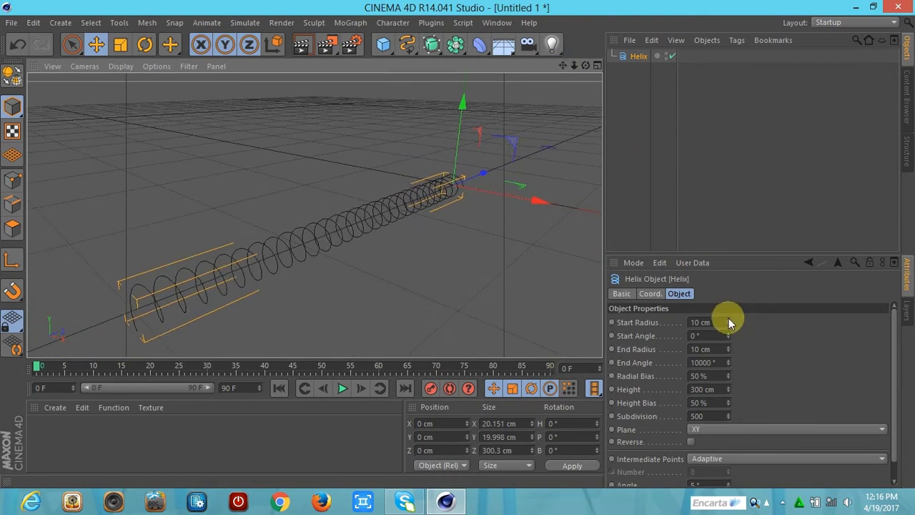
# Experiment with the end radius, settling start and end radius at 10 cm
pyautogui.moveTo(729, 318); pyautogui.dragTo(728, 318)
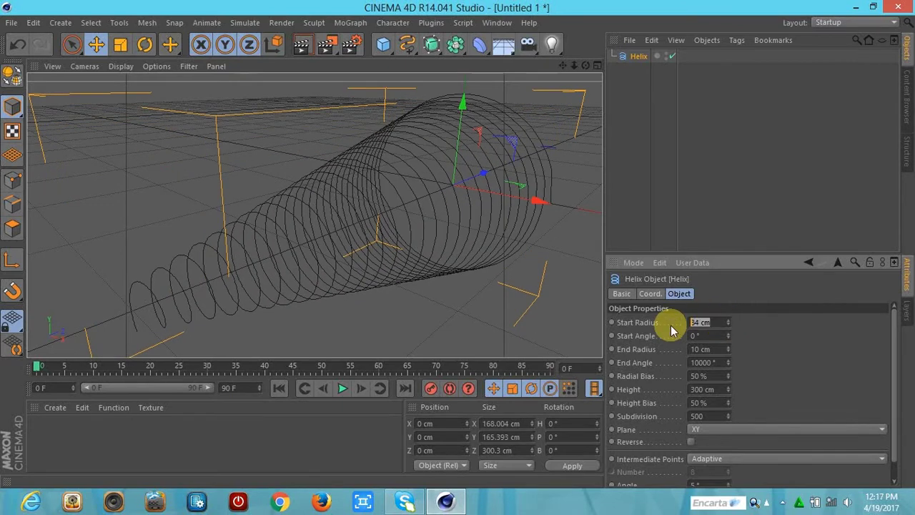
pyautogui.write('10')
pyautogui.press('Return')
pyautogui.moveTo(731, 352); pyautogui.dragTo(731, 352)
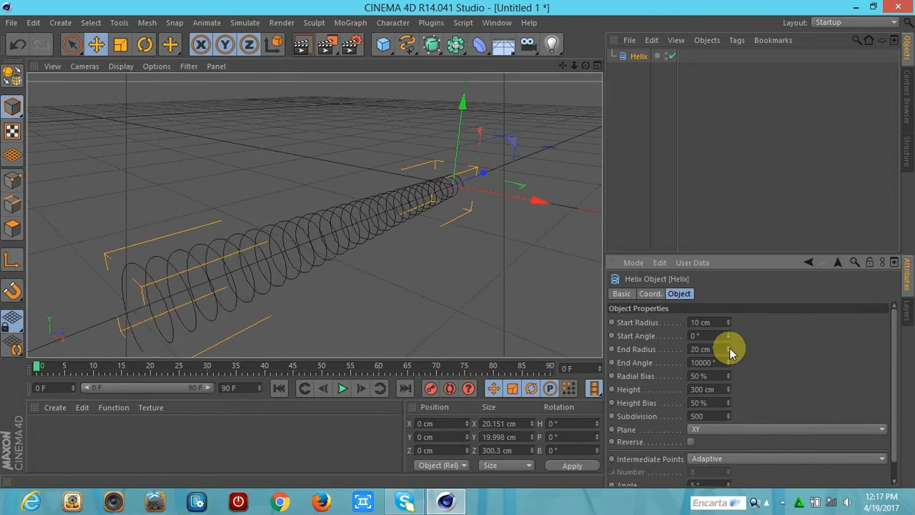
pyautogui.hotkey('ctrl', 'z')
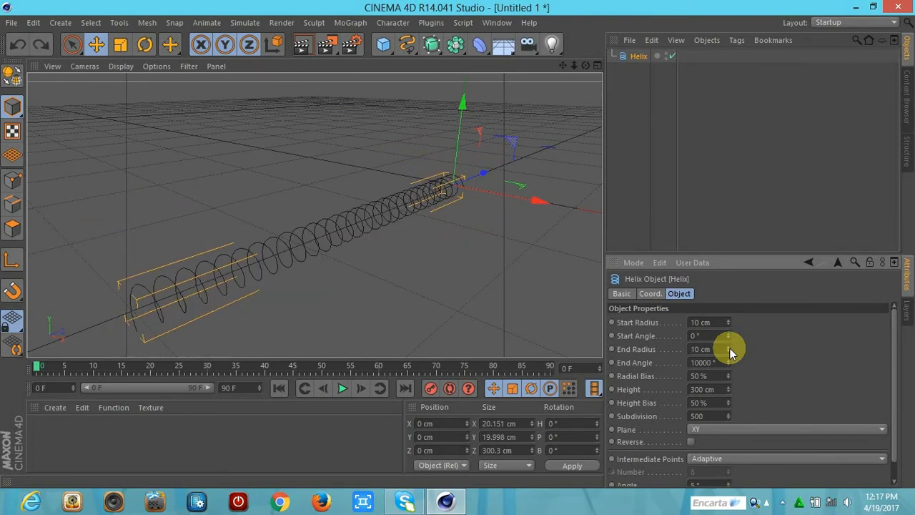
pyautogui.moveTo(730, 351); pyautogui.dragTo(729, 350)
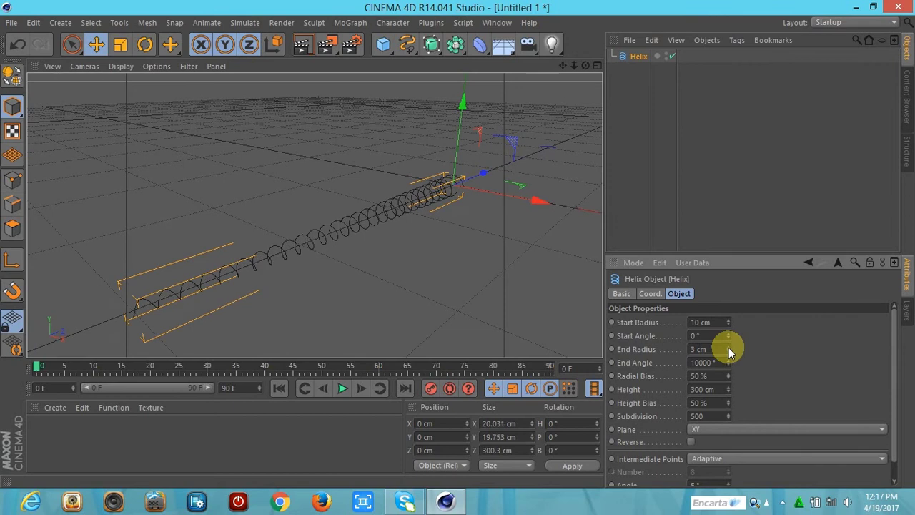
pyautogui.click(729, 347)
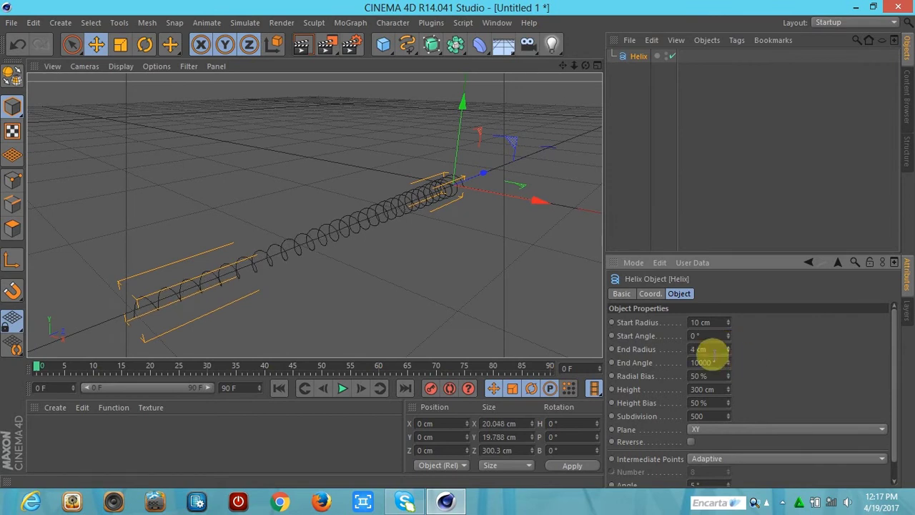
pyautogui.moveTo(715, 349); pyautogui.dragTo(649, 349)
pyautogui.write('10')
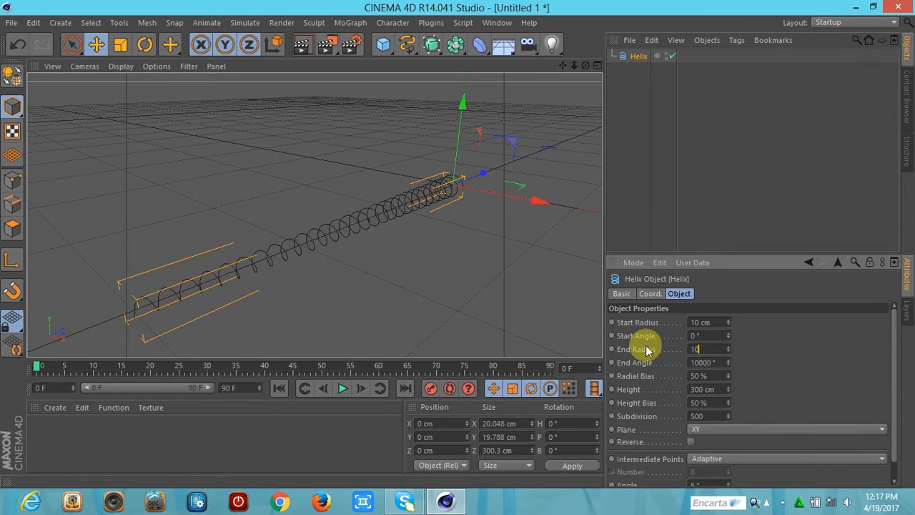
pyautogui.press('Return')
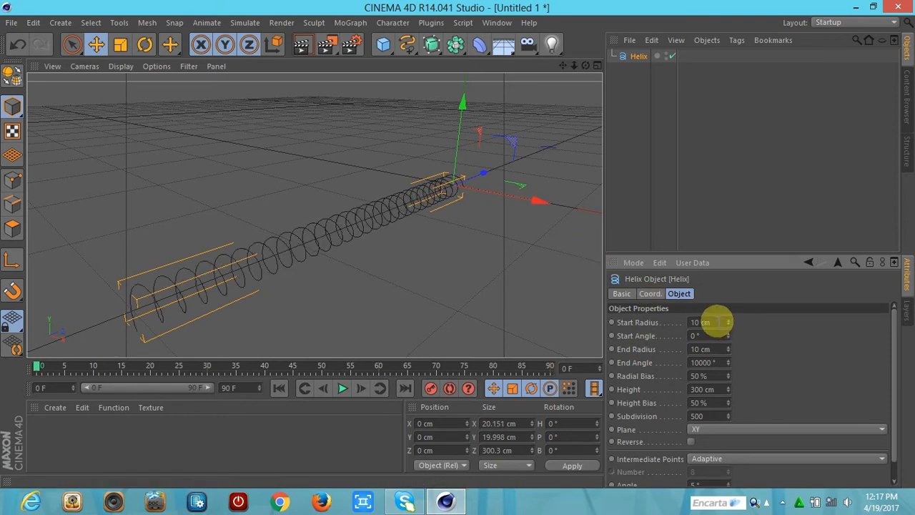
# Set both Start Radius and End Radius to 7 cm
pyautogui.moveTo(715, 322); pyautogui.dragTo(681, 320)
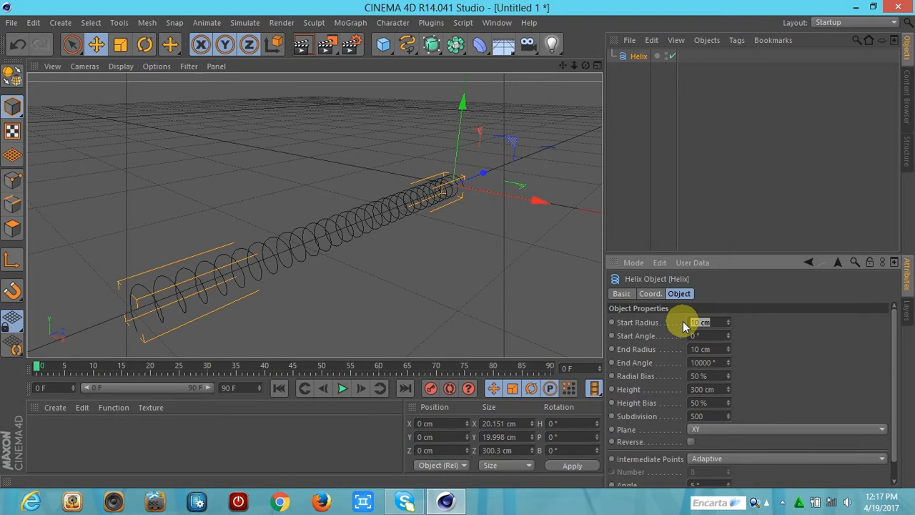
pyautogui.write('17')
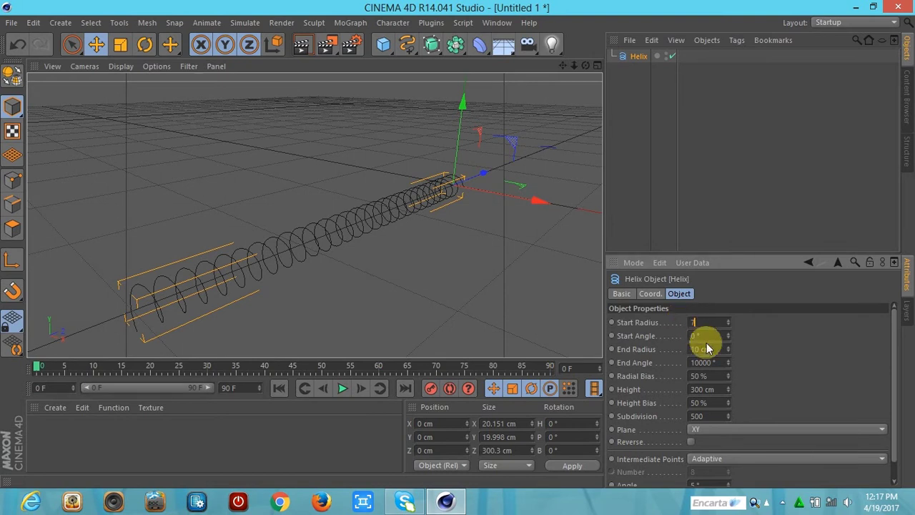
pyautogui.moveTo(715, 349); pyautogui.dragTo(680, 351)
pyautogui.write('7')
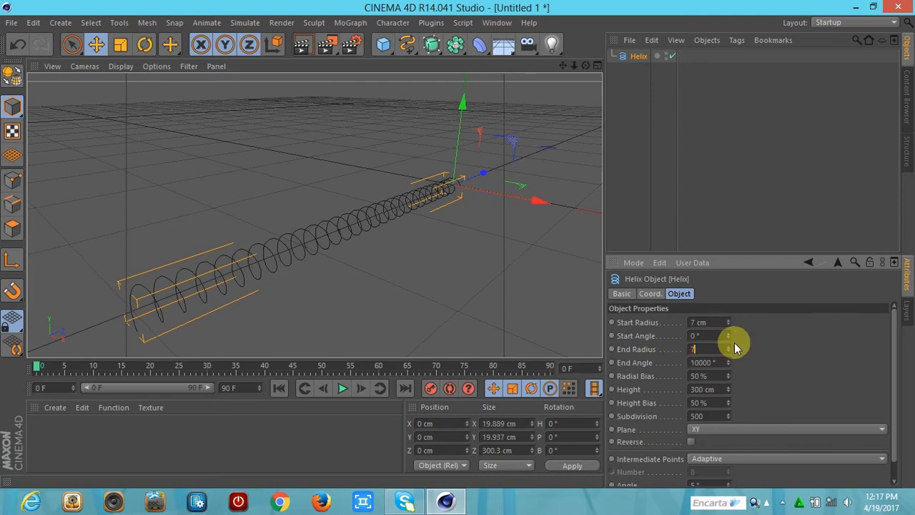
pyautogui.press('Return')
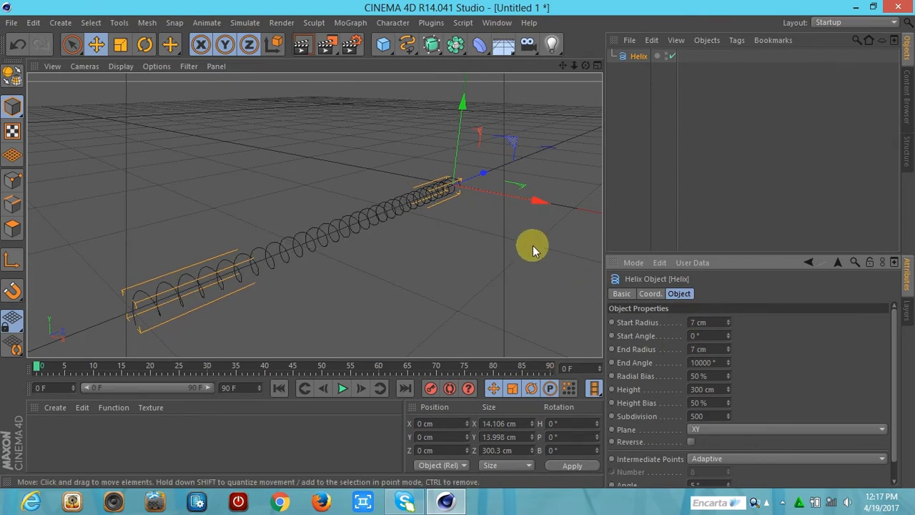
# Add a 200 cm Circle spline and reselect it in the Object Manager
pyautogui.click(416, 55)
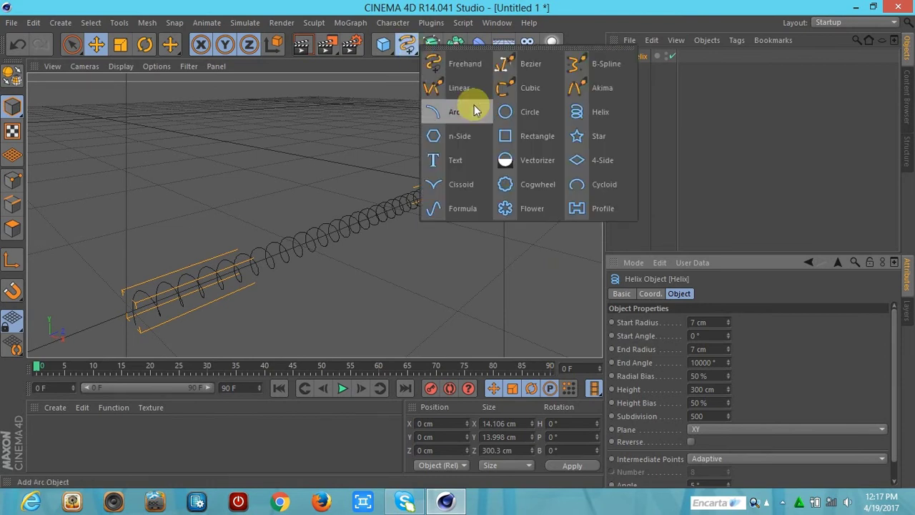
pyautogui.click(505, 112)
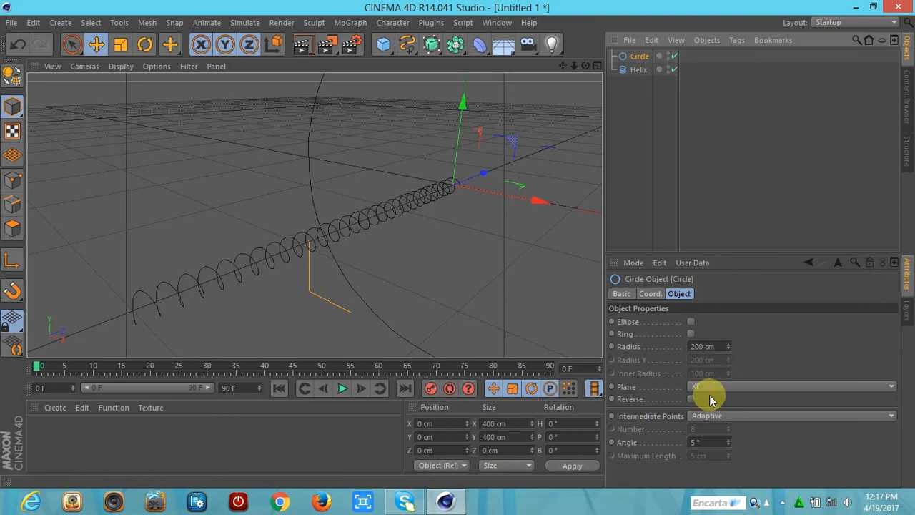
pyautogui.click(708, 346)
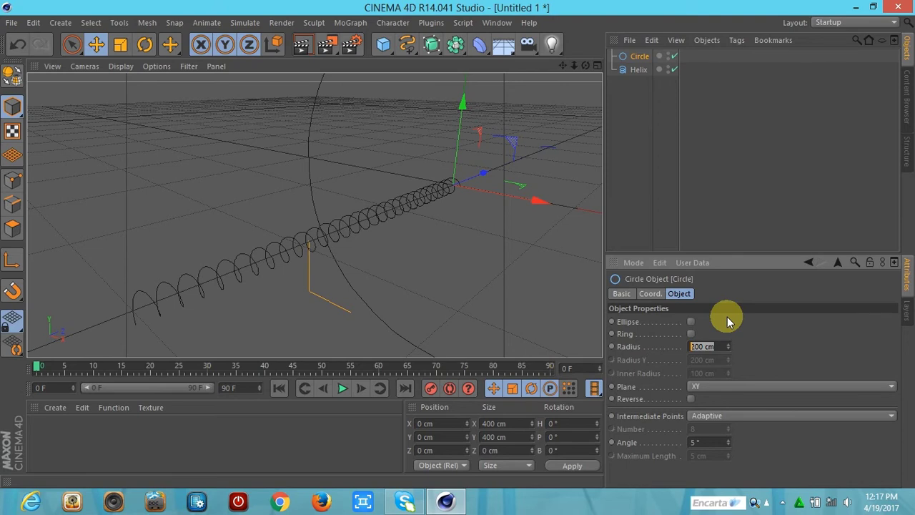
pyautogui.click(707, 179)
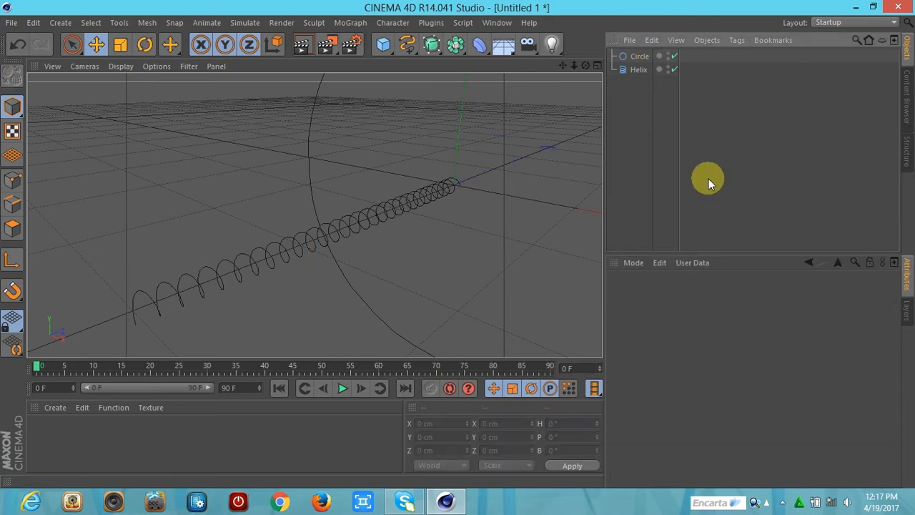
pyautogui.click(640, 58)
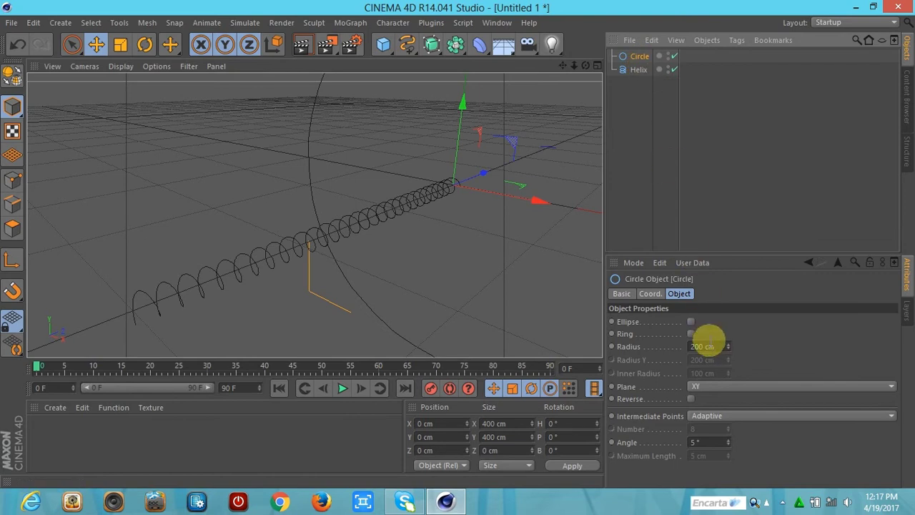
pyautogui.click(709, 389)
# Set the circle's Plane to XZ and its radius to 100 cm, then 50 cm
pyautogui.click(704, 427)
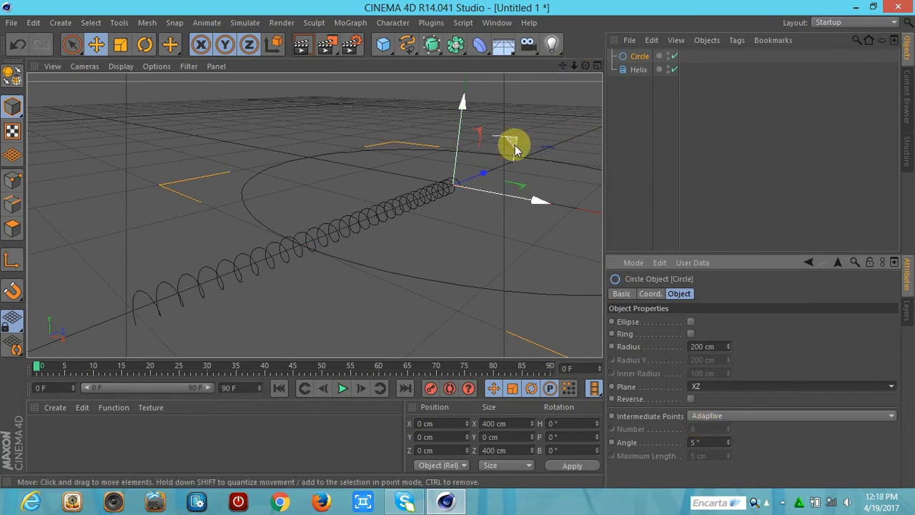
pyautogui.moveTo(574, 65); pyautogui.dragTo(555, 67)
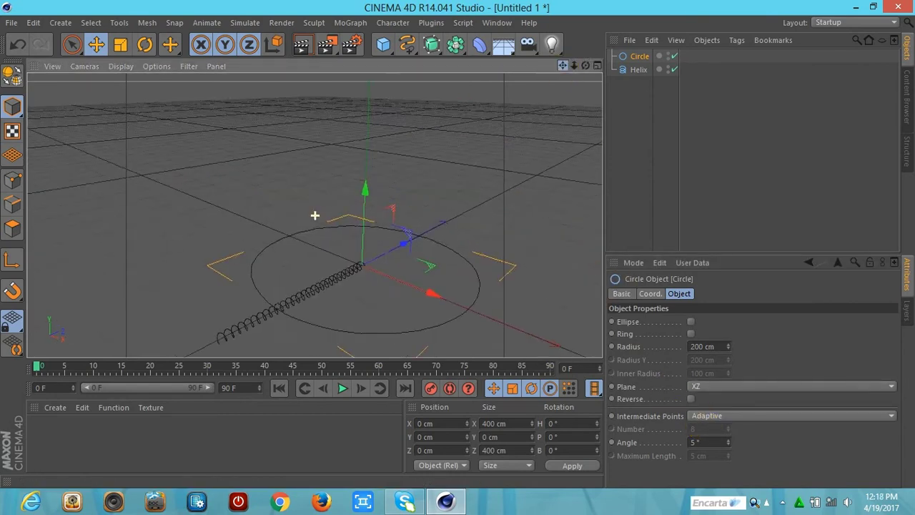
pyautogui.doubleClick(702, 346)
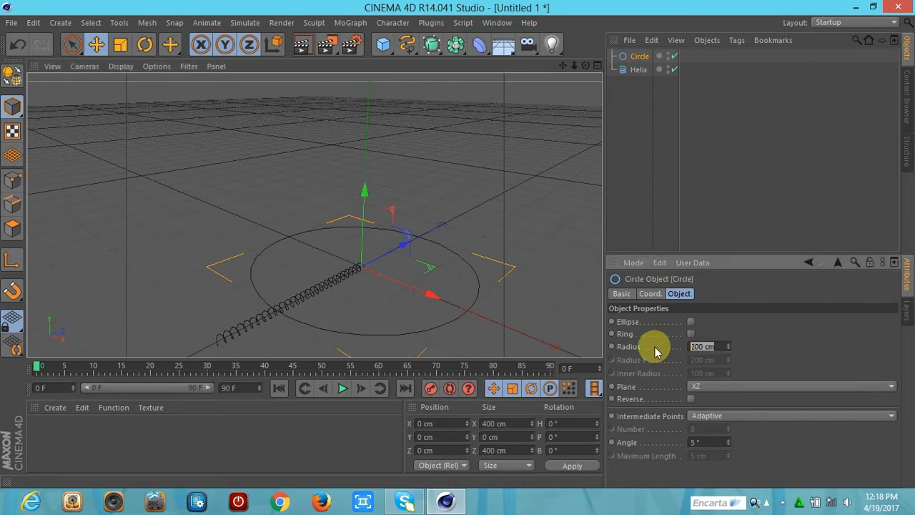
pyautogui.write('10')
pyautogui.write('0')
pyautogui.press('Return')
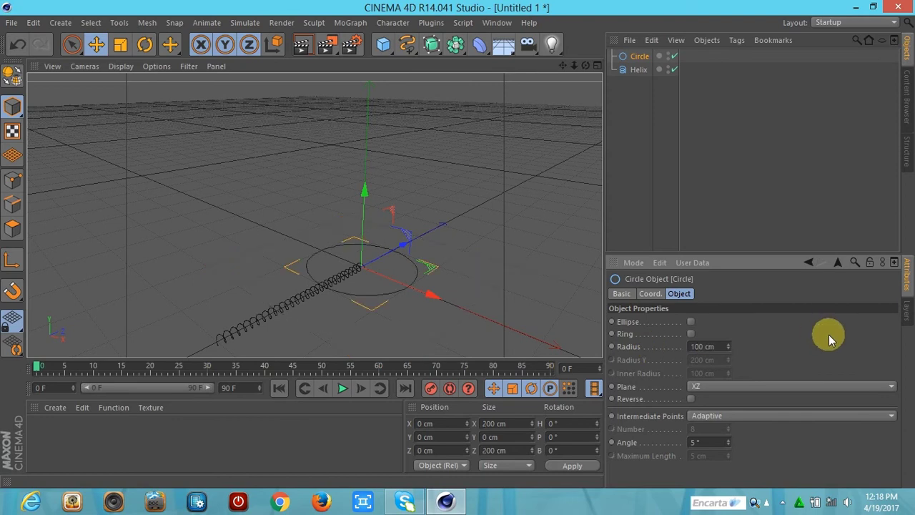
pyautogui.doubleClick(708, 346)
pyautogui.write('50')
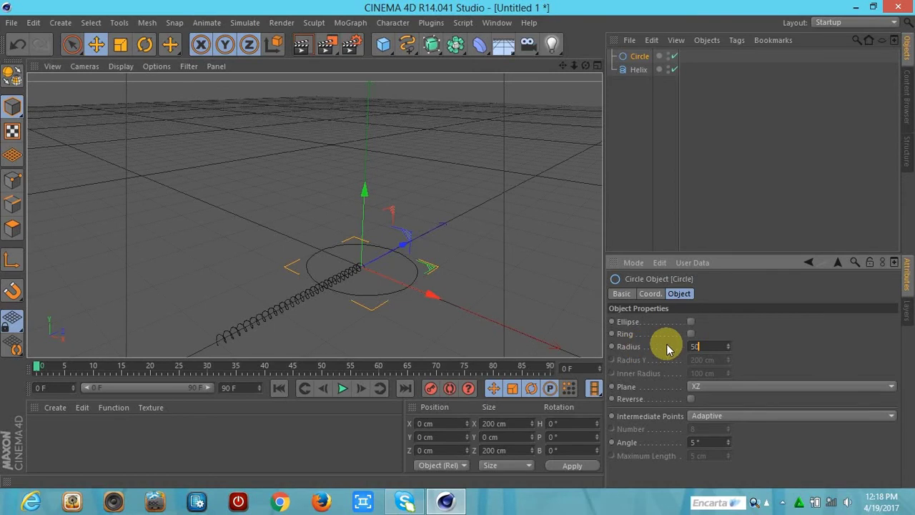
pyautogui.press('Return')
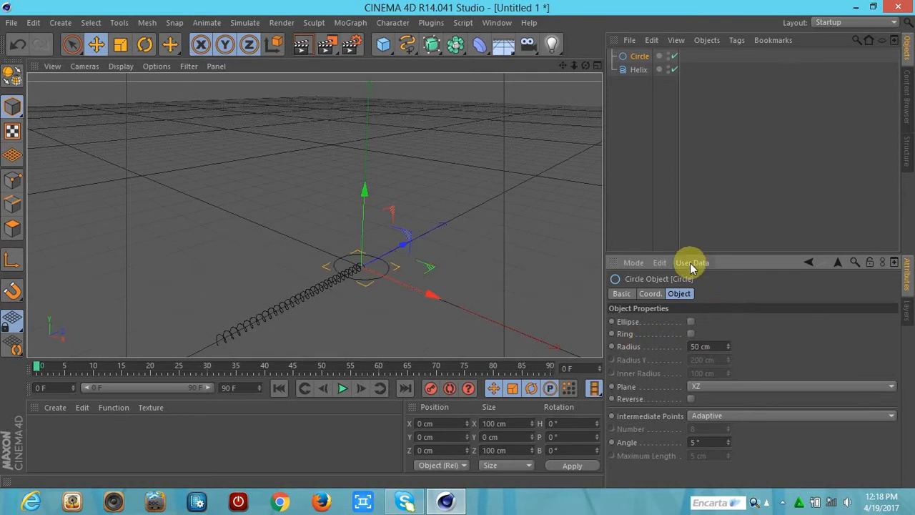
# Add a Spline Wrap, parent it under Helix, and assign Circle as its spline
pyautogui.click(632, 70)
pyautogui.click(635, 56)
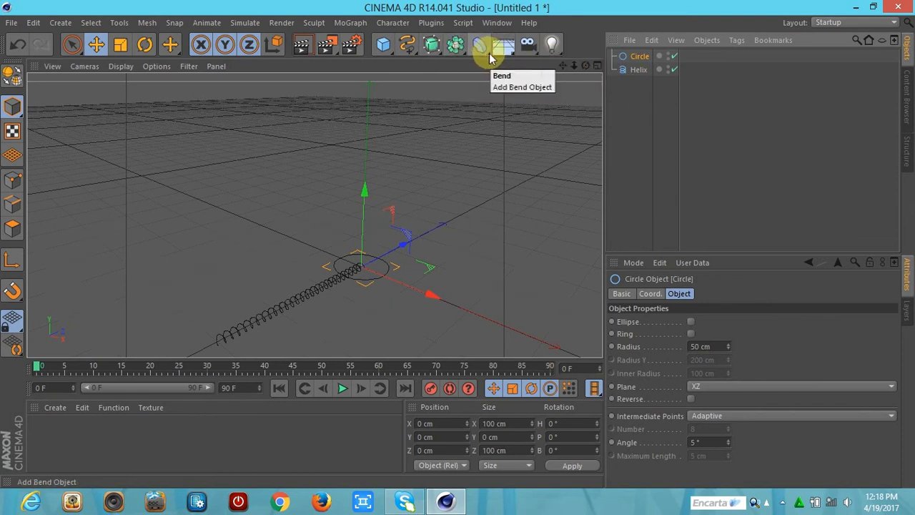
pyautogui.click(480, 44)
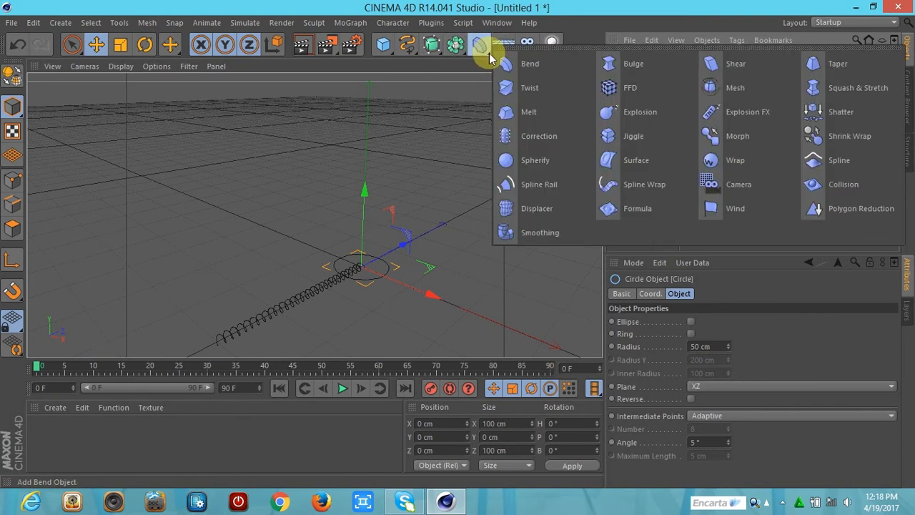
pyautogui.click(608, 185)
pyautogui.moveTo(635, 57)
pyautogui.mouseDown()
pyautogui.moveTo(616, 79)
pyautogui.moveTo(636, 81)
pyautogui.mouseUp()
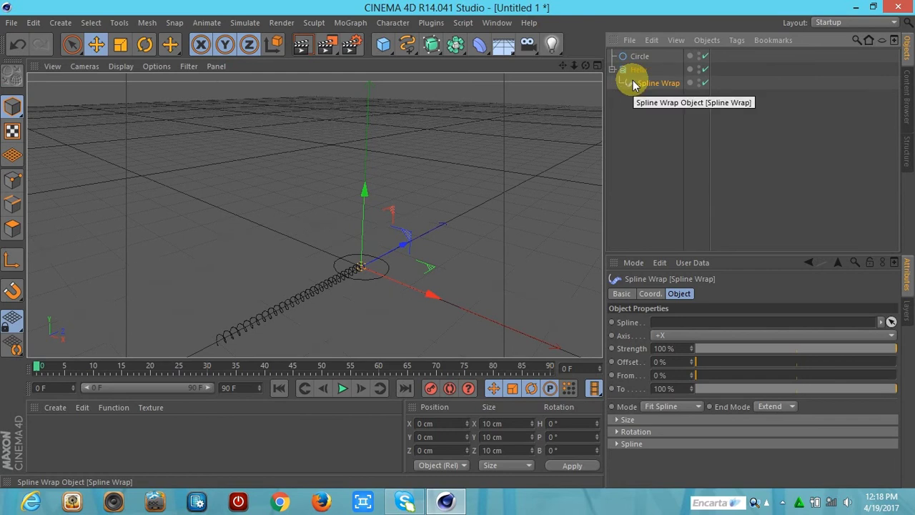
pyautogui.moveTo(633, 80); pyautogui.dragTo(632, 82)
pyautogui.moveTo(658, 163); pyautogui.dragTo(665, 325)
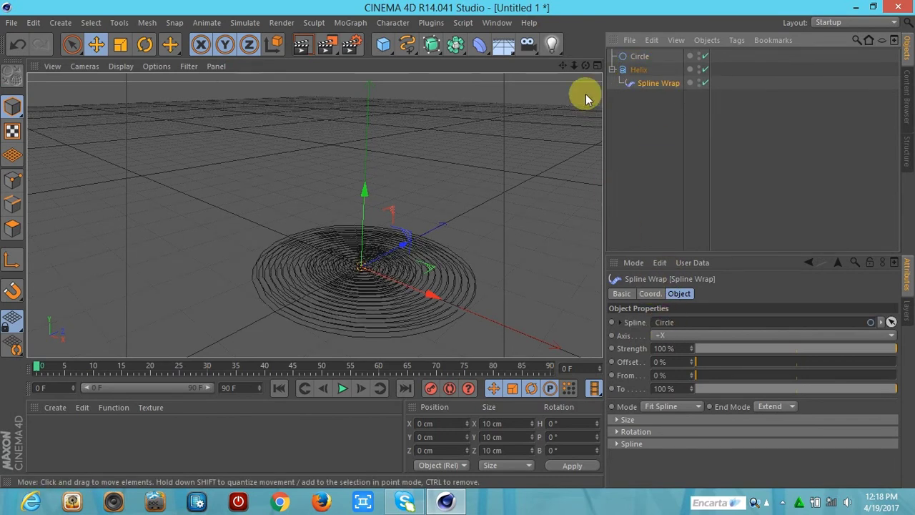
# Try several Spline Wrap axes including -Y, settling on +Z
pyautogui.moveTo(574, 66); pyautogui.dragTo(552, 62)
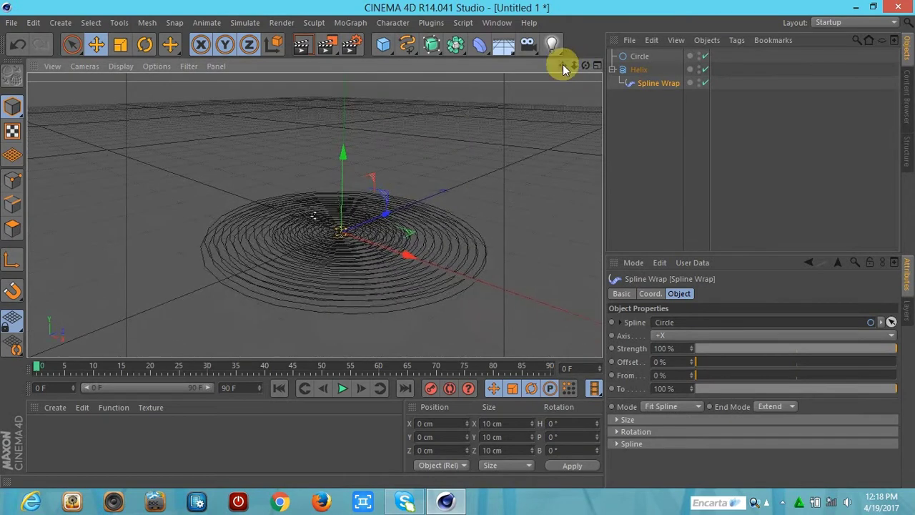
pyautogui.click(667, 336)
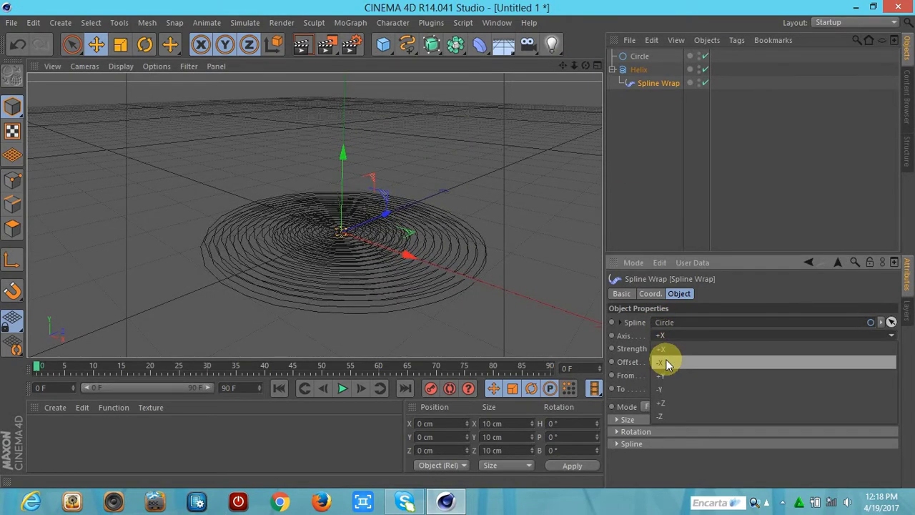
pyautogui.click(665, 355)
pyautogui.click(665, 335)
pyautogui.click(661, 389)
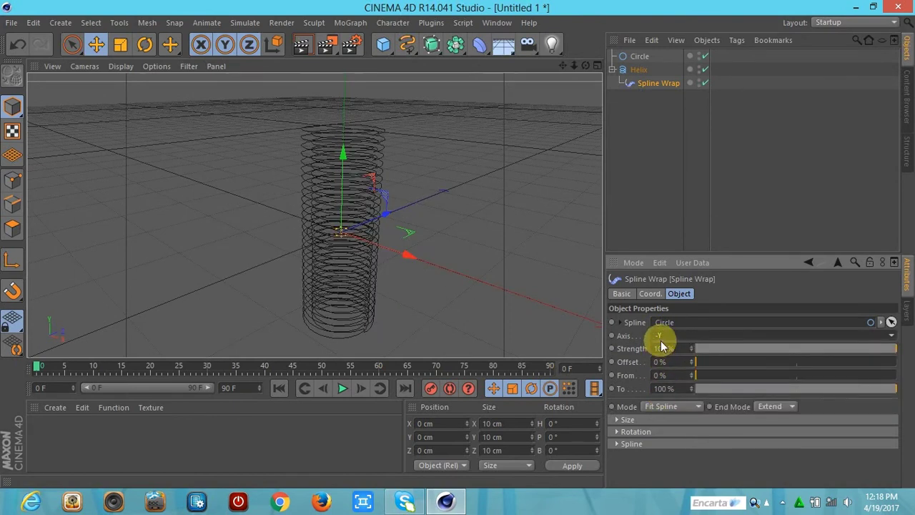
pyautogui.click(663, 336)
pyautogui.click(661, 403)
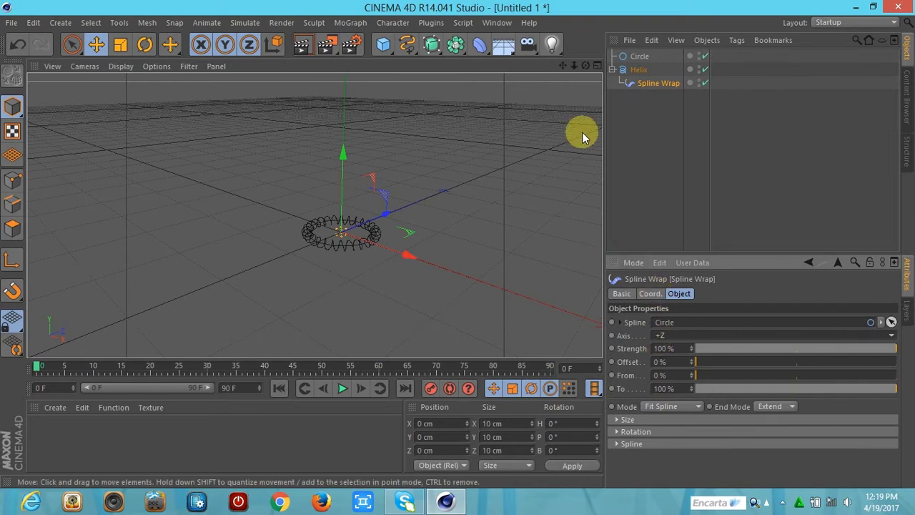
pyautogui.moveTo(575, 66); pyautogui.dragTo(315, 215)
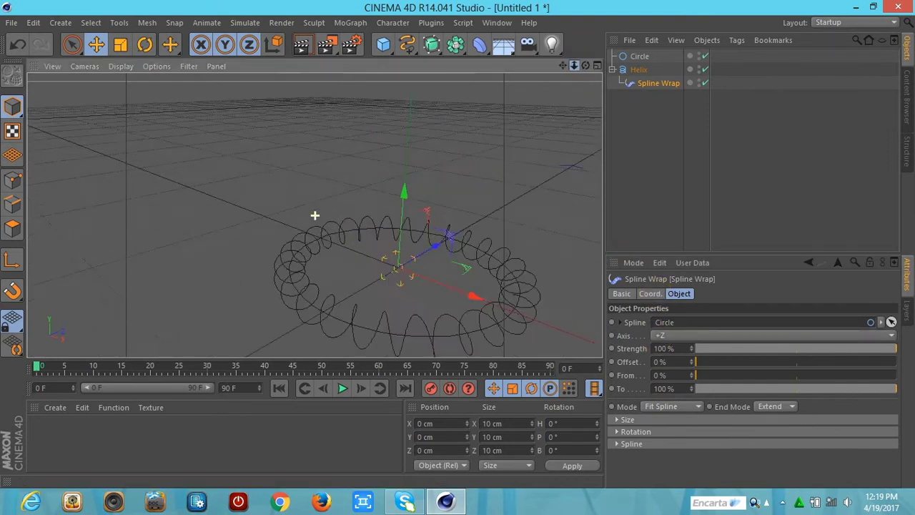
pyautogui.moveTo(564, 65); pyautogui.dragTo(565, 65)
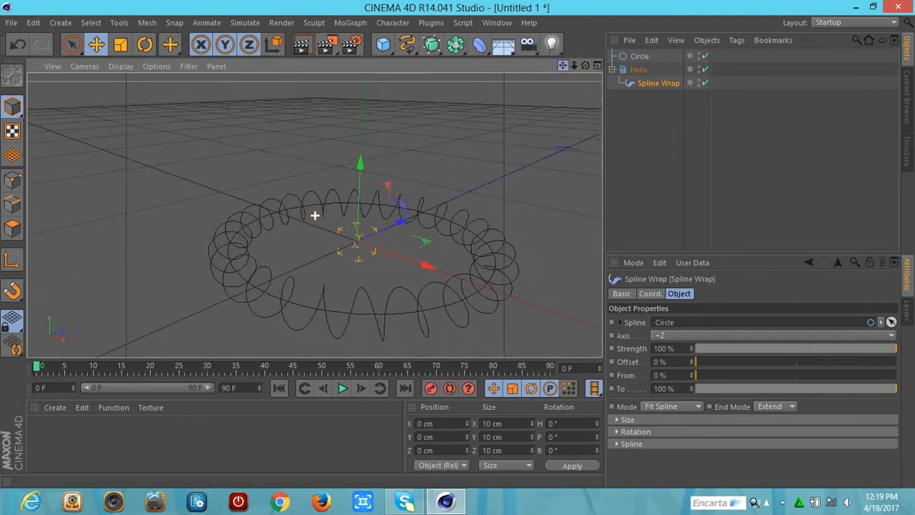
pyautogui.click(629, 69)
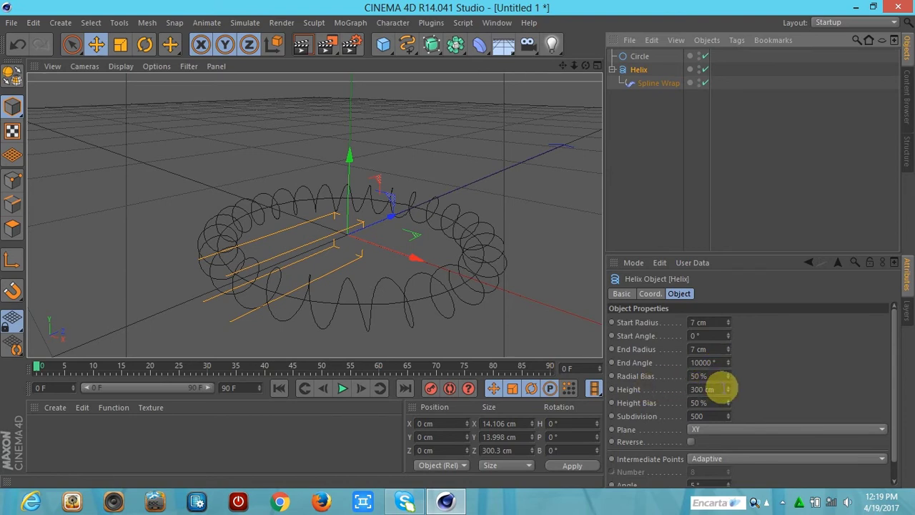
pyautogui.moveTo(728, 388); pyautogui.dragTo(728, 387)
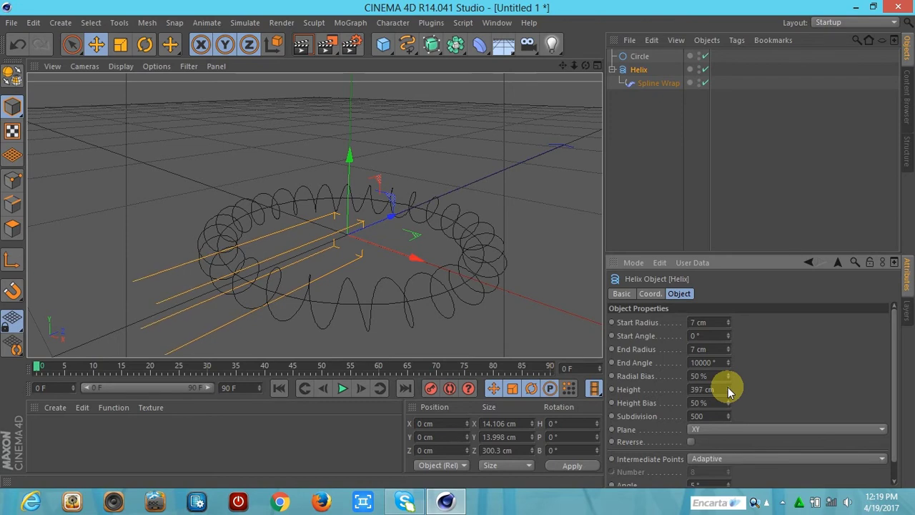
pyautogui.click(705, 389)
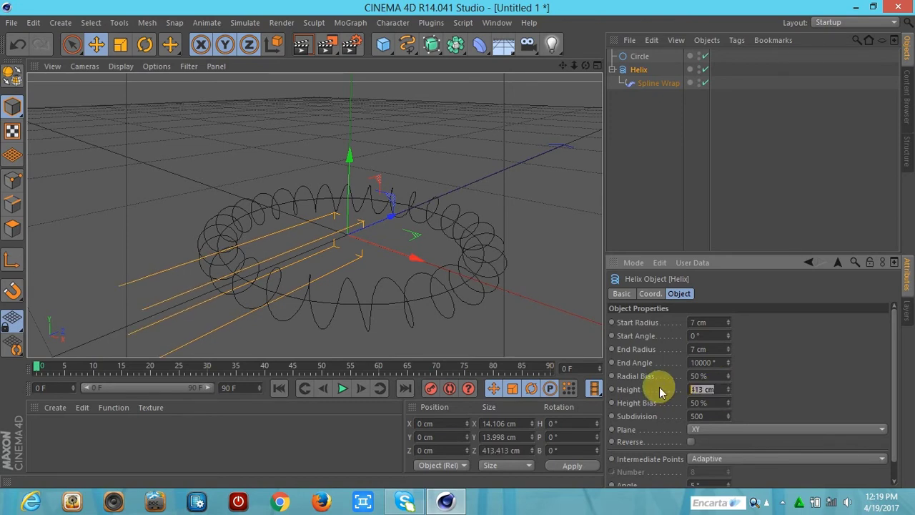
pyautogui.write('5000')
pyautogui.press('Return')
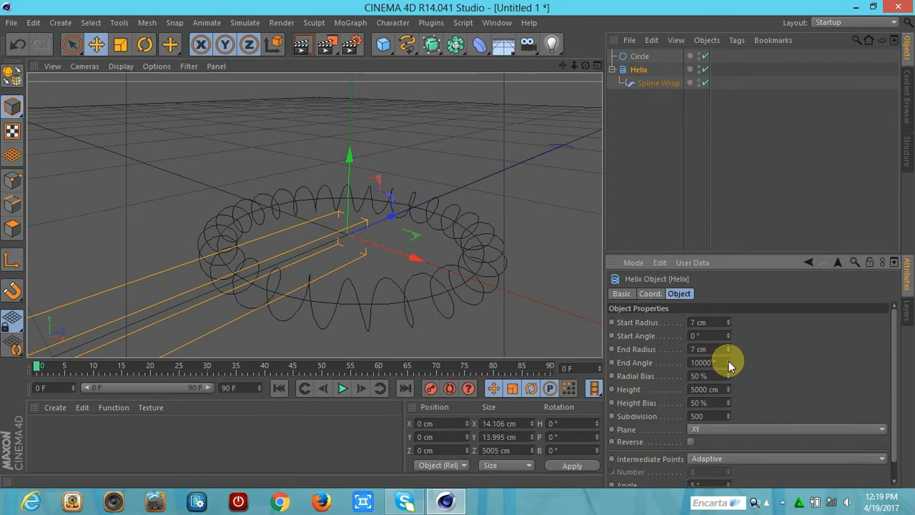
pyautogui.moveTo(728, 362); pyautogui.dragTo(730, 362)
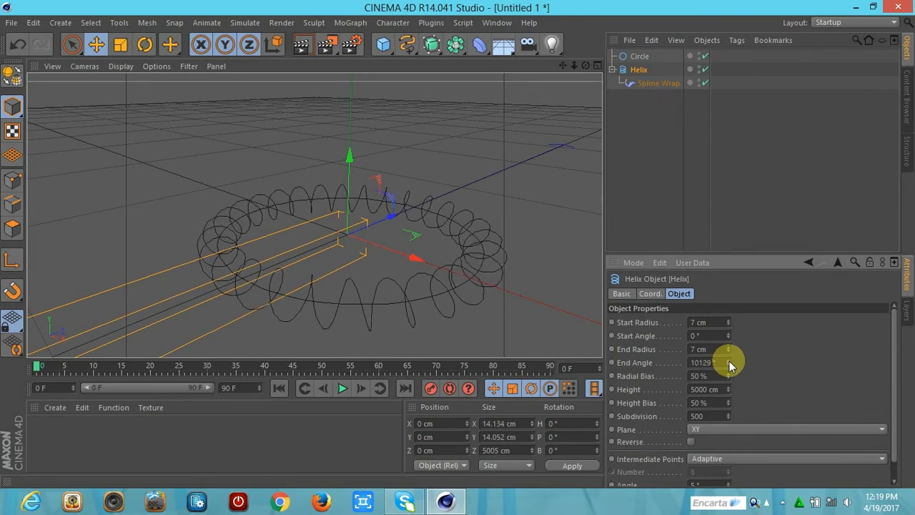
pyautogui.doubleClick(705, 362)
pyautogui.write('1')
pyautogui.press('Return')
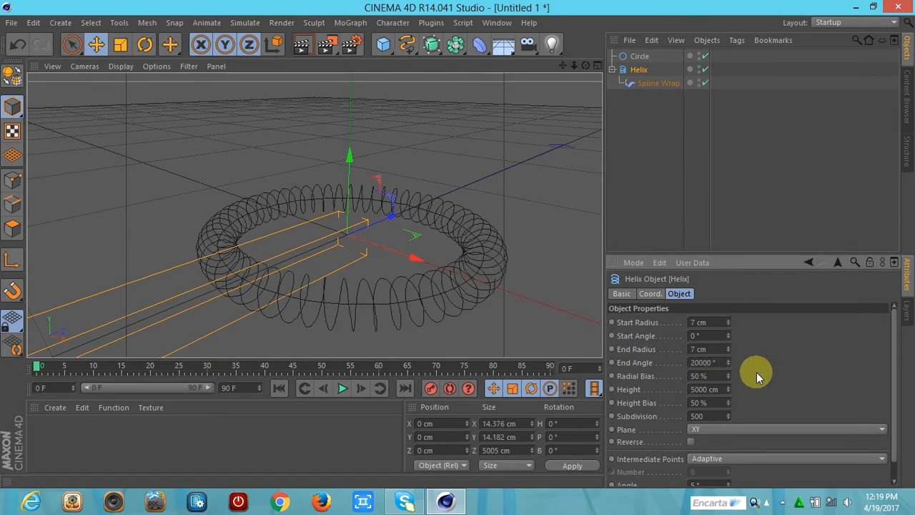
pyautogui.moveTo(586, 65); pyautogui.dragTo(594, 128)
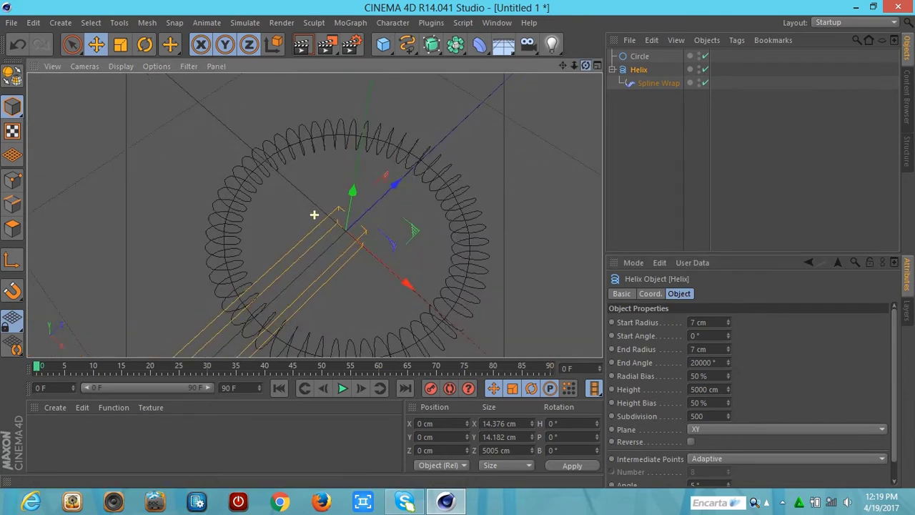
pyautogui.moveTo(314, 215); pyautogui.dragTo(582, 67)
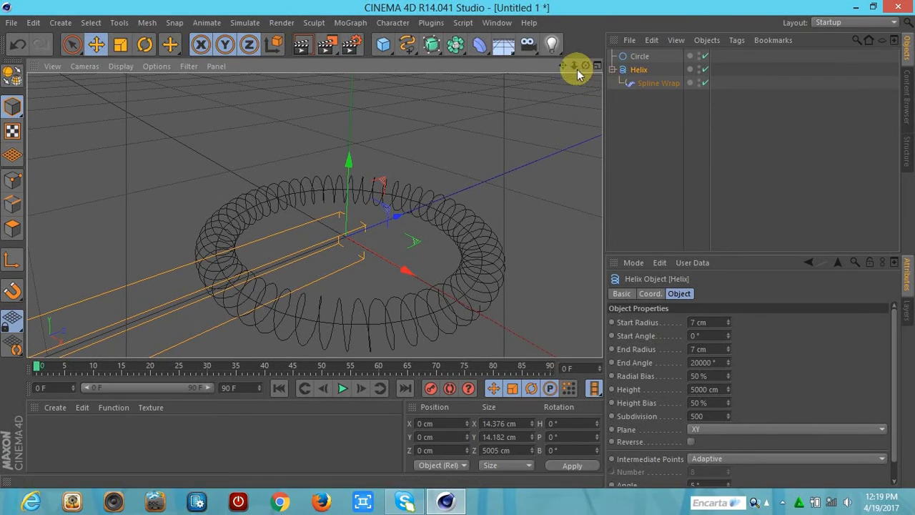
pyautogui.moveTo(575, 67)
pyautogui.mouseDown()
pyautogui.moveTo(315, 214)
pyautogui.moveTo(565, 65)
pyautogui.mouseUp()
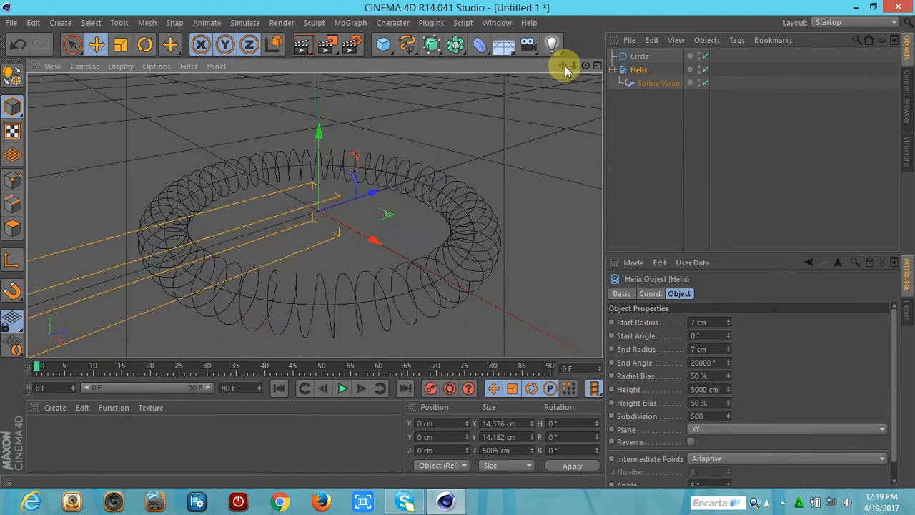
pyautogui.click(639, 56)
# Delete Circle, Helix and Spline Wrap, then add a new default Helix spline
pyautogui.keyDown('shift'); pyautogui.click(643, 83); pyautogui.keyUp('shift')
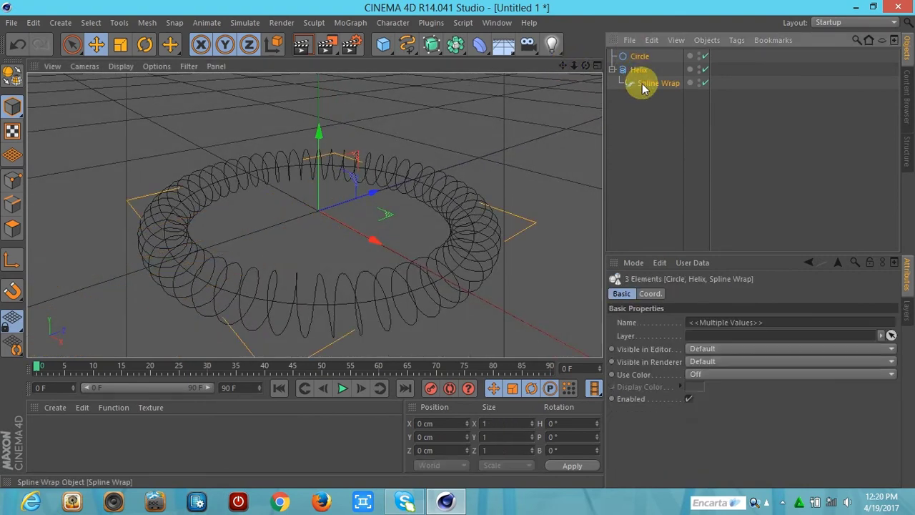
pyautogui.press('Delete')
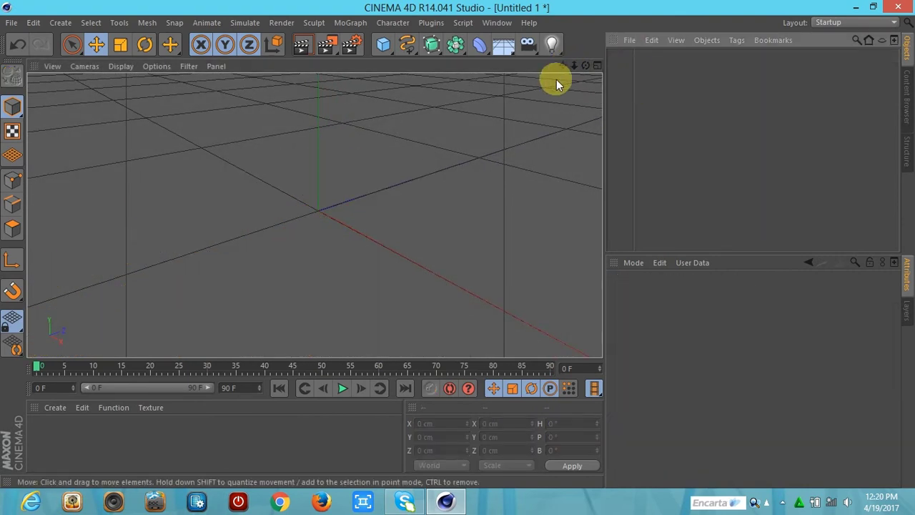
pyautogui.click(416, 52)
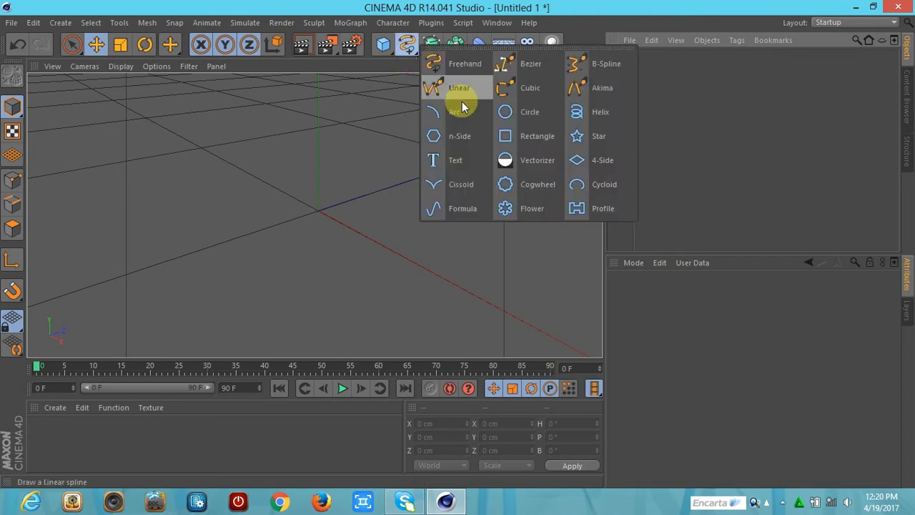
pyautogui.click(581, 114)
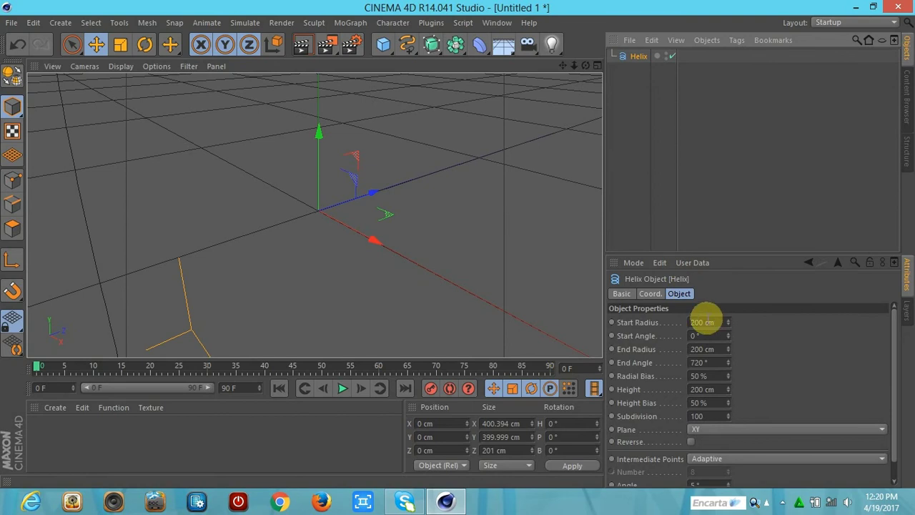
# Set the new helix's start and end radius to 10 cm
pyautogui.click(705, 322)
pyautogui.write('10')
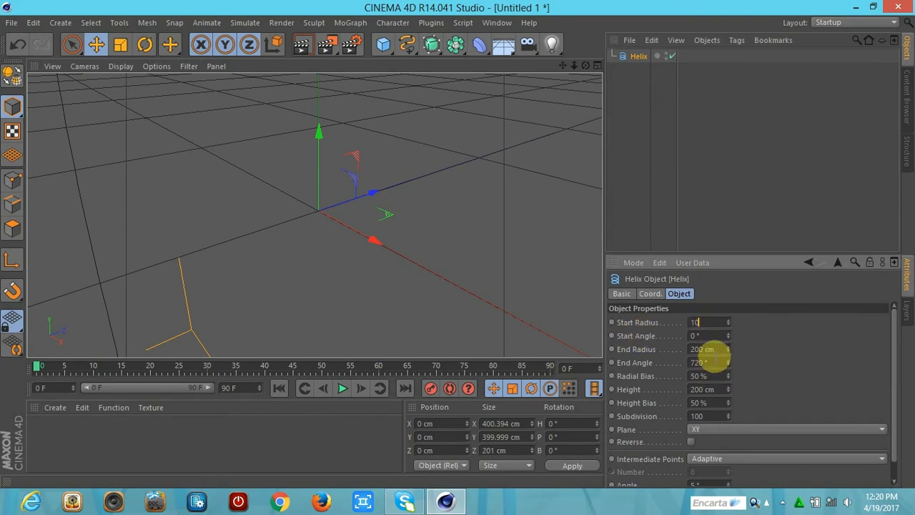
pyautogui.press('Tab')
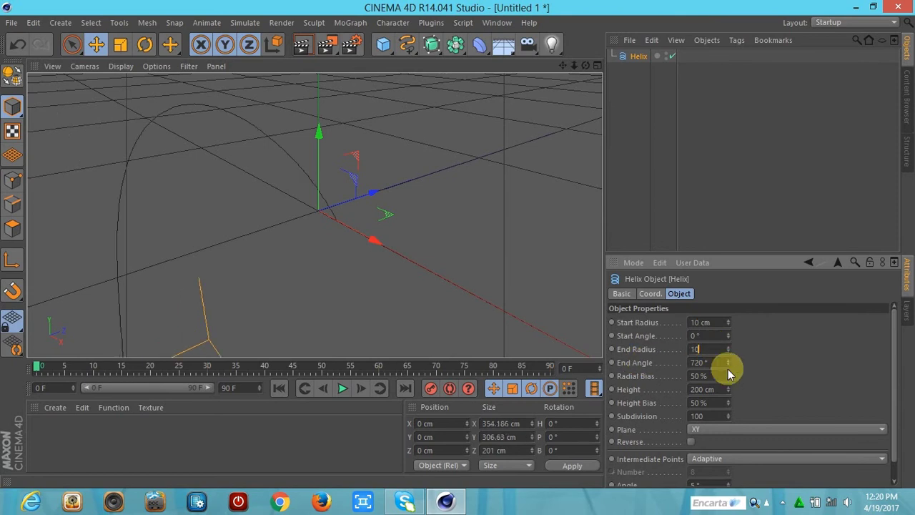
pyautogui.press('Return')
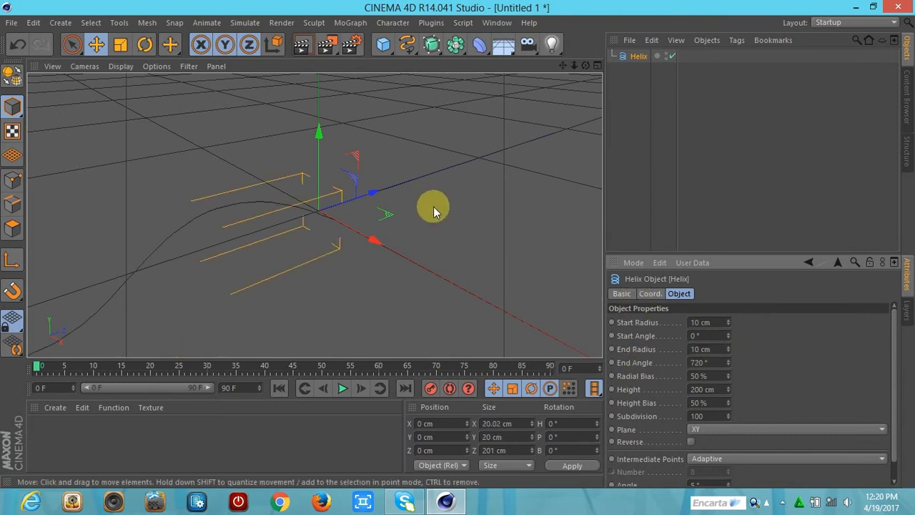
pyautogui.scroll(-2, 317, 214)
pyautogui.scroll(-2, 315, 216)
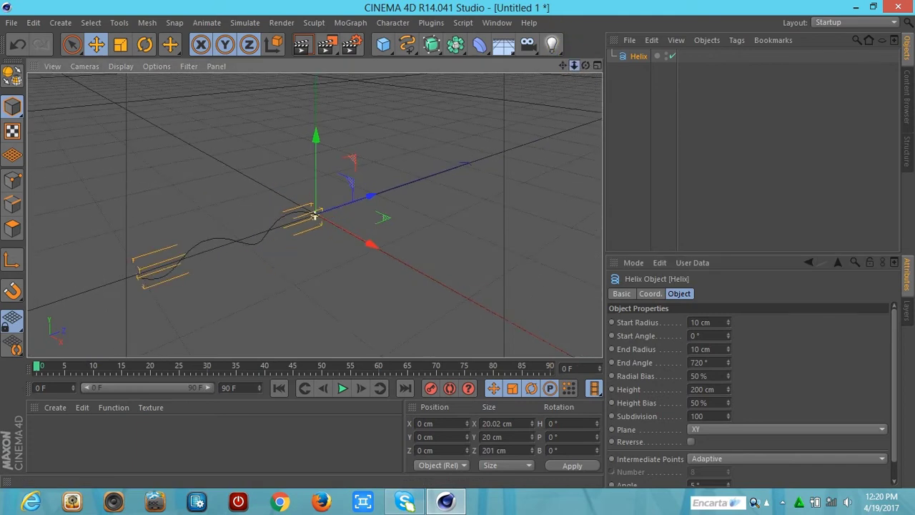
pyautogui.moveTo(564, 64); pyautogui.dragTo(672, 198)
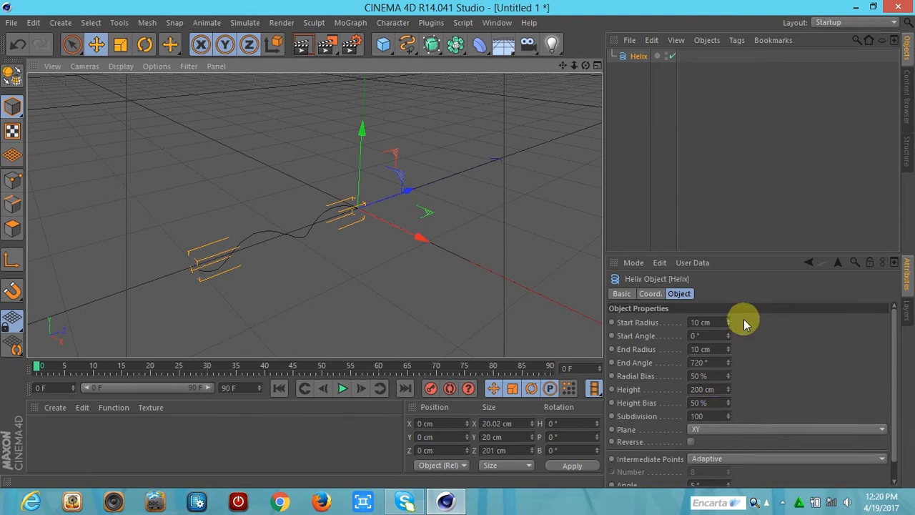
# Set the helix End Angle to 20000° and Subdivision to 5000
pyautogui.doubleClick(699, 363)
pyautogui.write('4000')
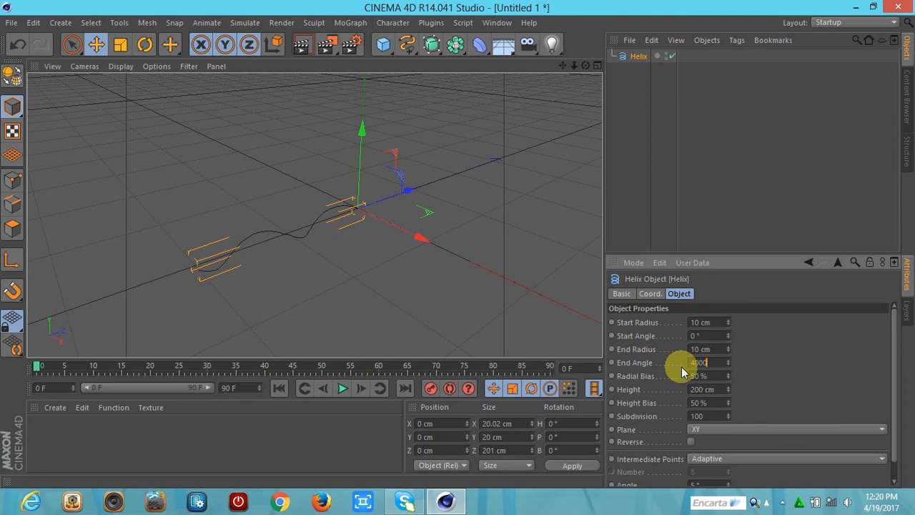
pyautogui.press('Return')
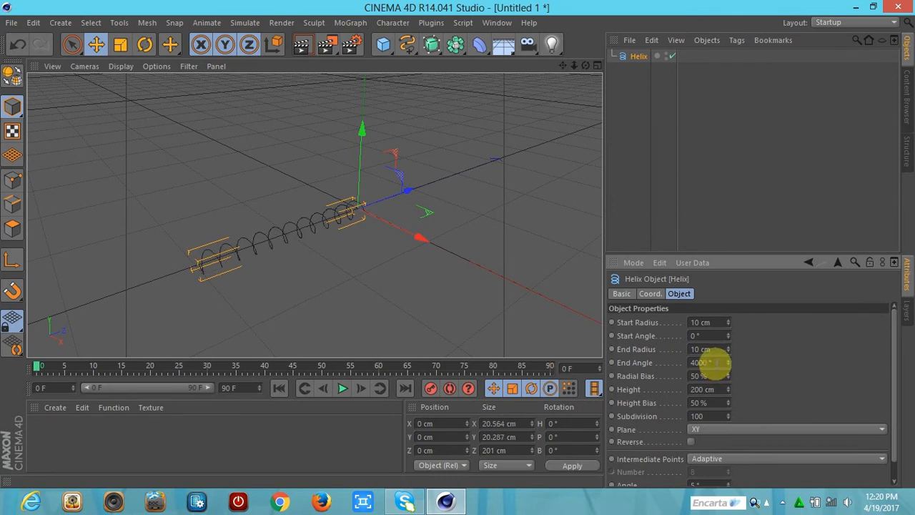
pyautogui.moveTo(710, 363); pyautogui.dragTo(677, 367)
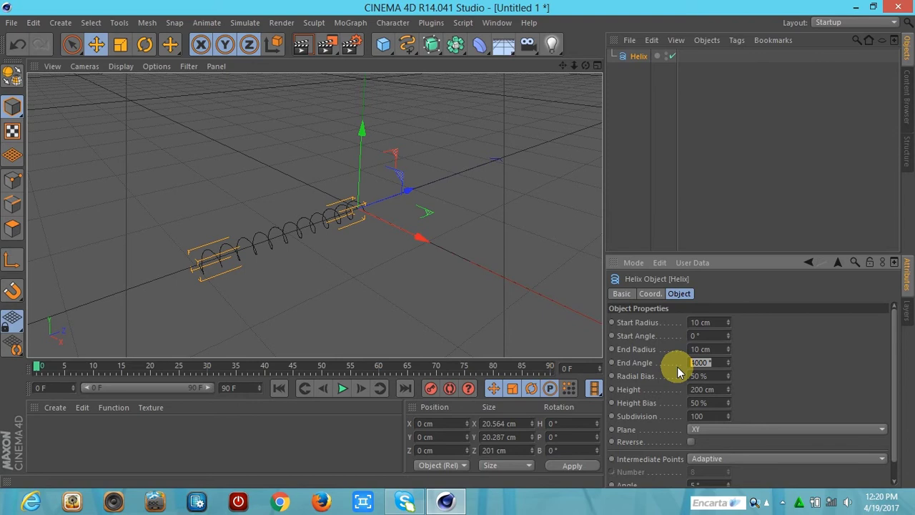
pyautogui.write('1')
pyautogui.write('00')
pyautogui.write('0')
pyautogui.press('Return')
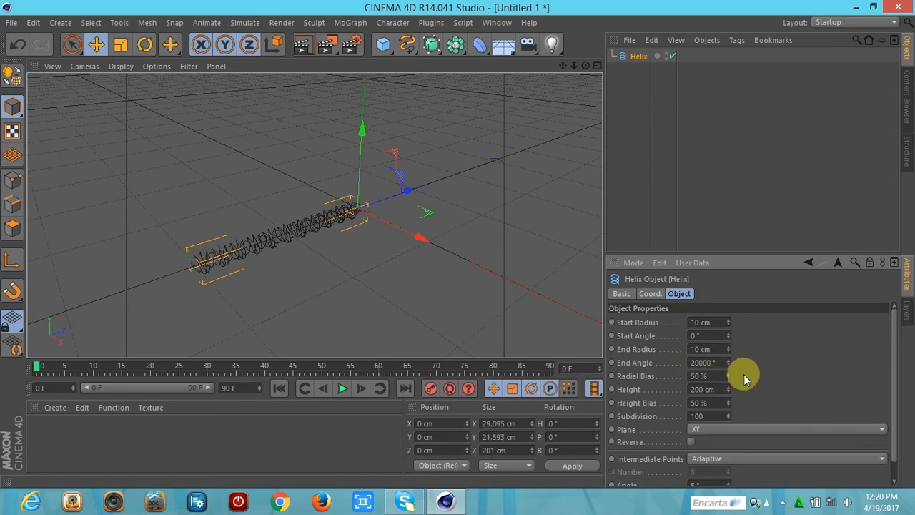
pyautogui.click(697, 416)
pyautogui.write('5000')
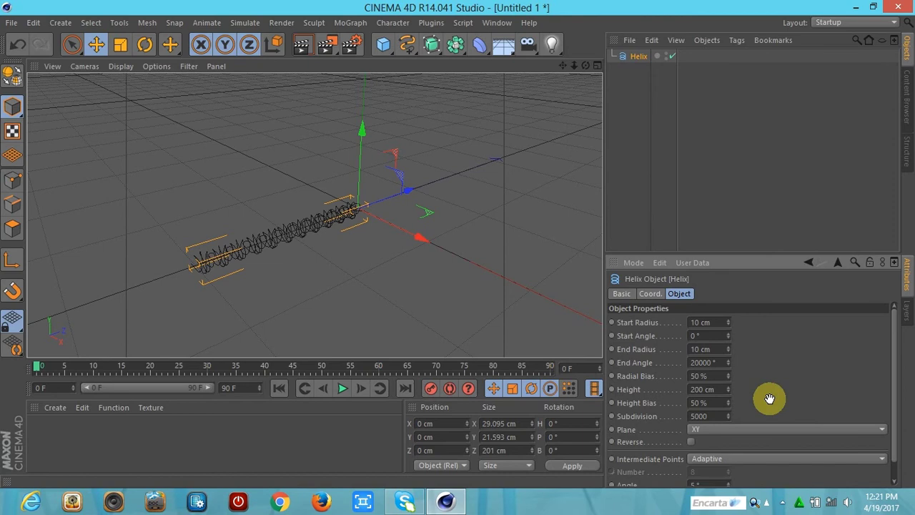
pyautogui.press('Return')
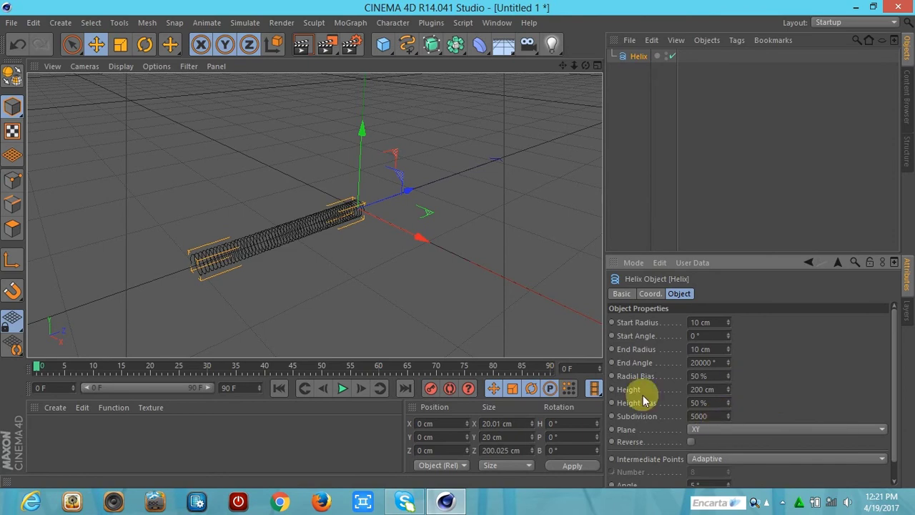
pyautogui.moveTo(573, 68); pyautogui.dragTo(460, 120)
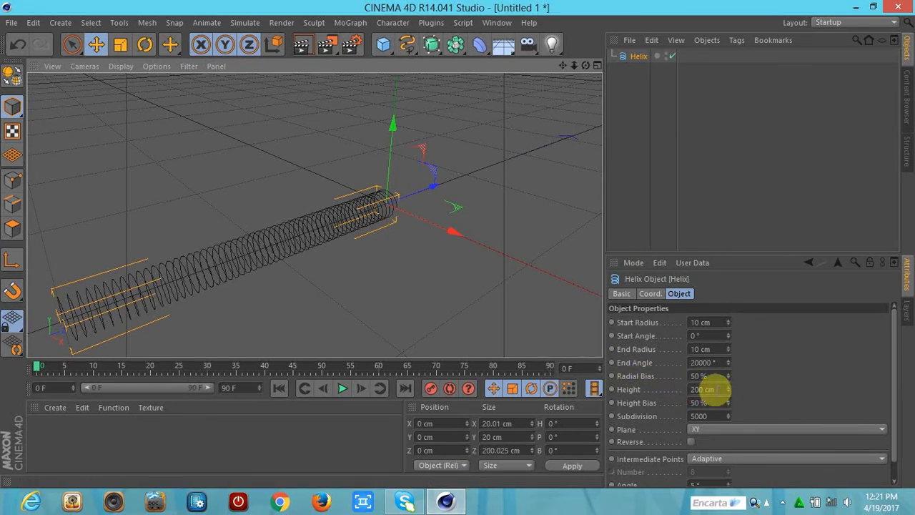
# Add a Circle spline with a 4 cm radius beside the helix
pyautogui.click(416, 55)
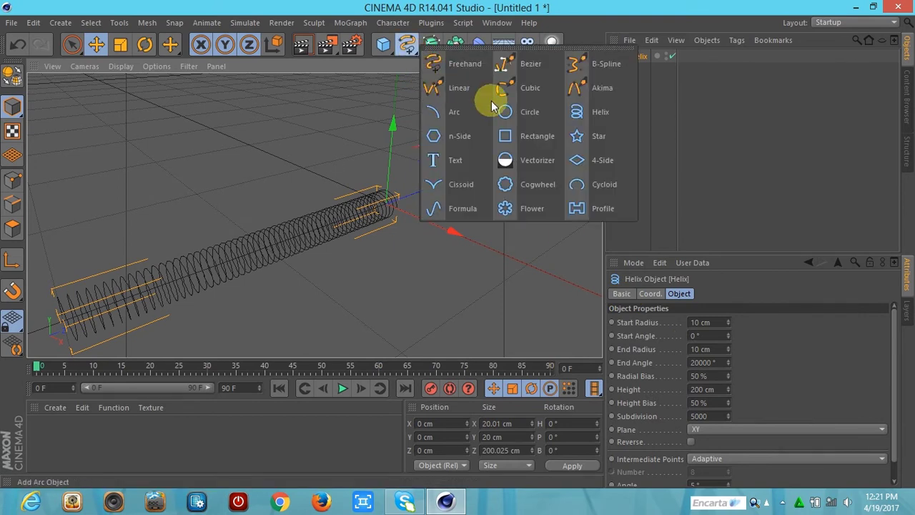
pyautogui.click(526, 112)
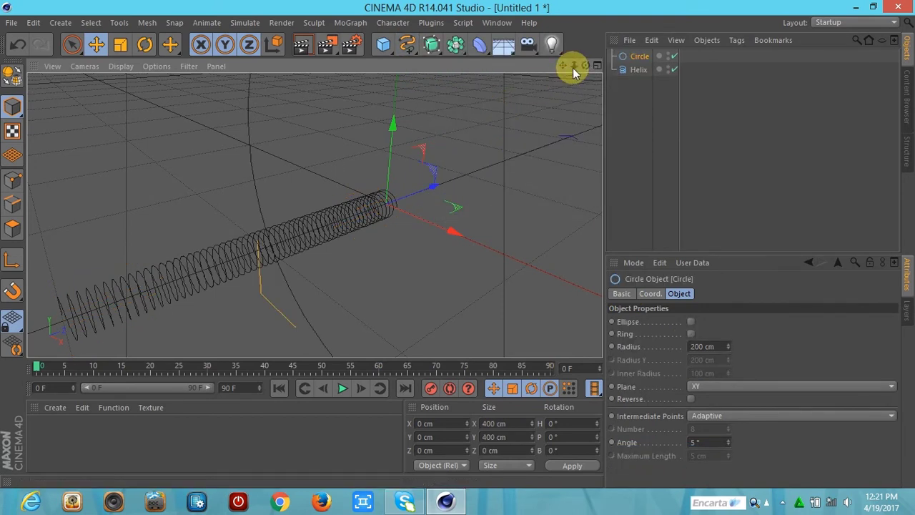
pyautogui.moveTo(575, 65); pyautogui.dragTo(550, 65)
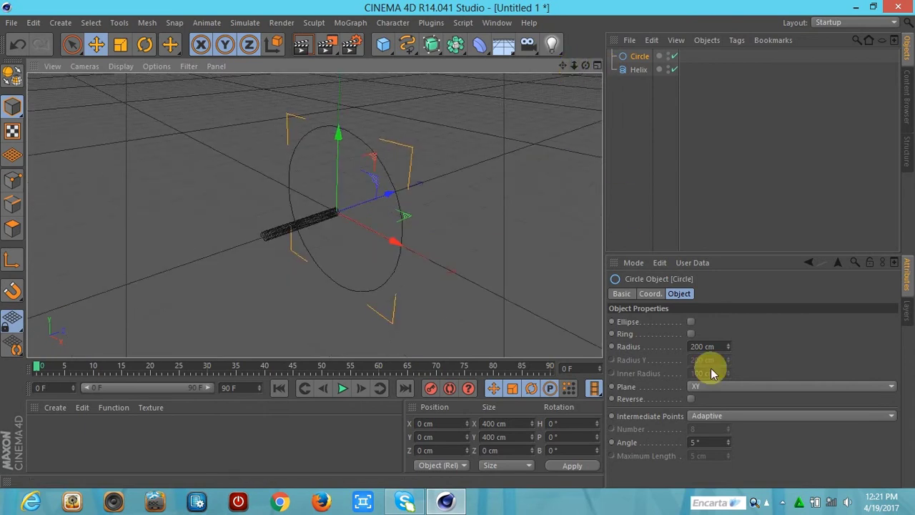
pyautogui.click(704, 346)
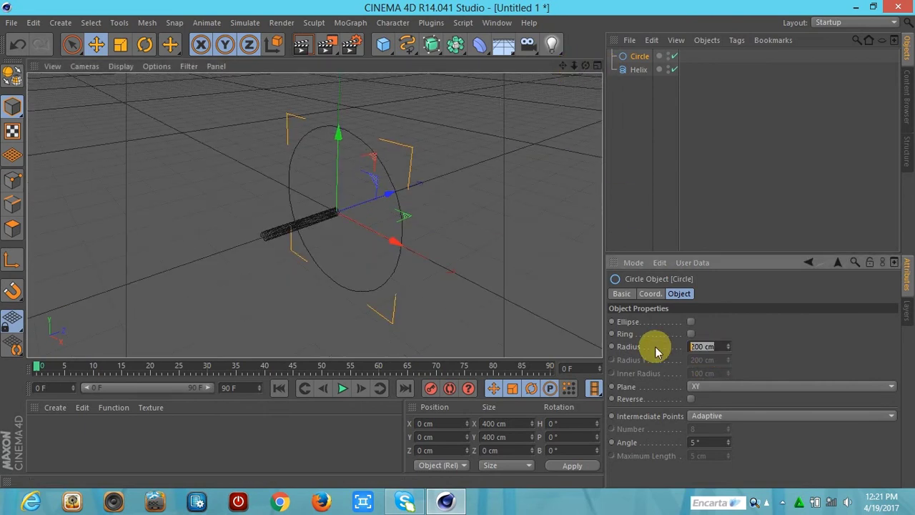
pyautogui.write('4')
pyautogui.click(471, 233)
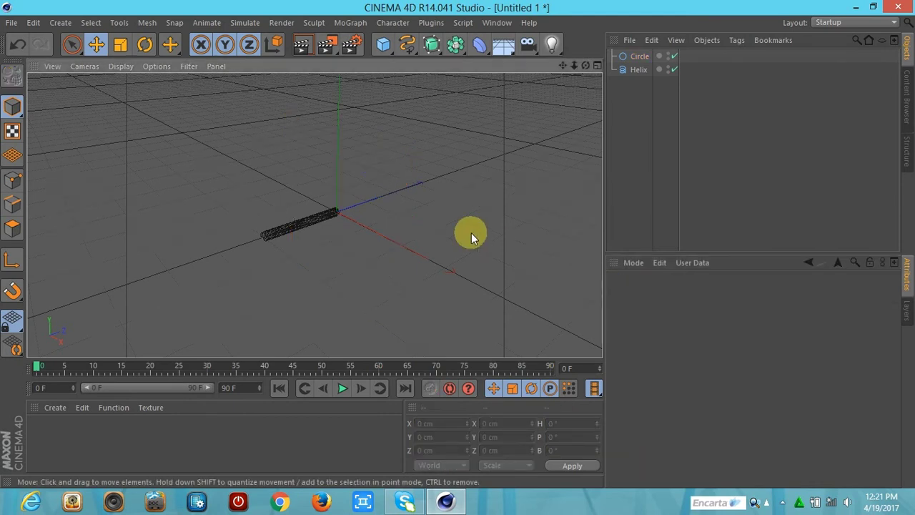
pyautogui.moveTo(573, 65); pyautogui.dragTo(582, 66)
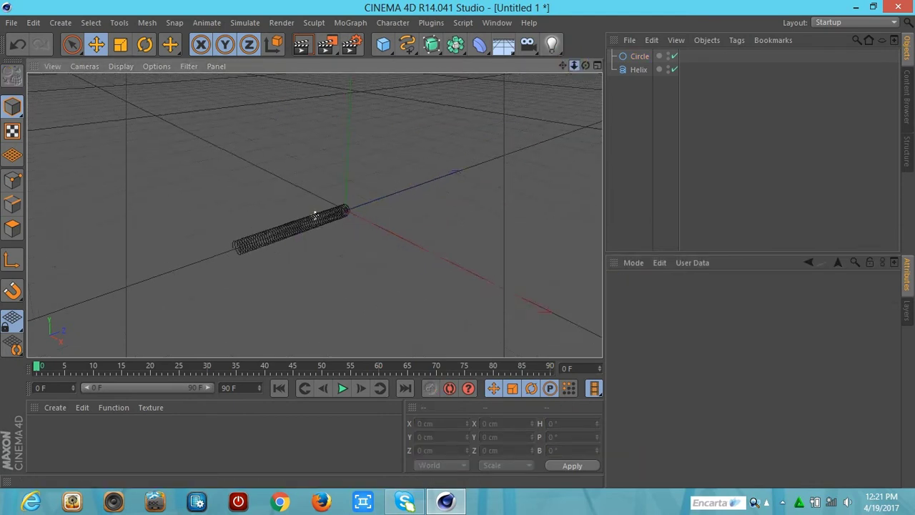
pyautogui.scroll(3, 315, 215)
pyautogui.click(626, 58)
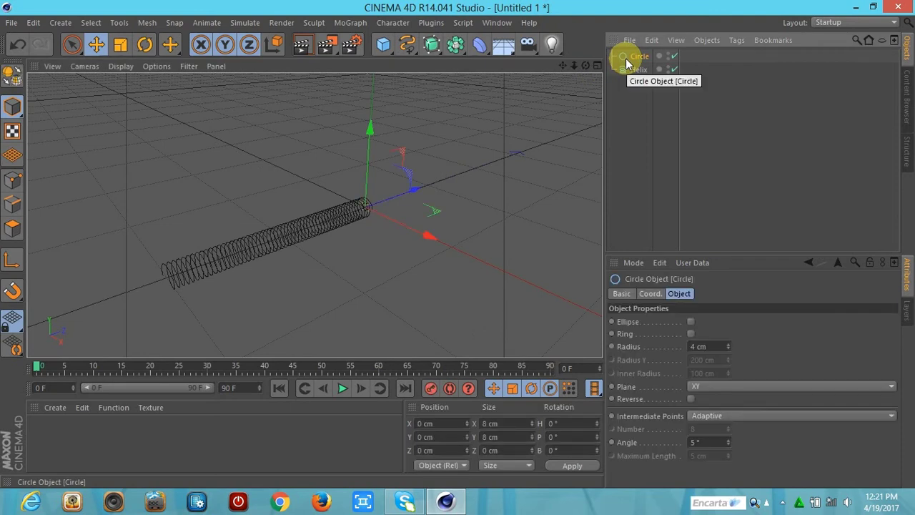
pyautogui.click(625, 69)
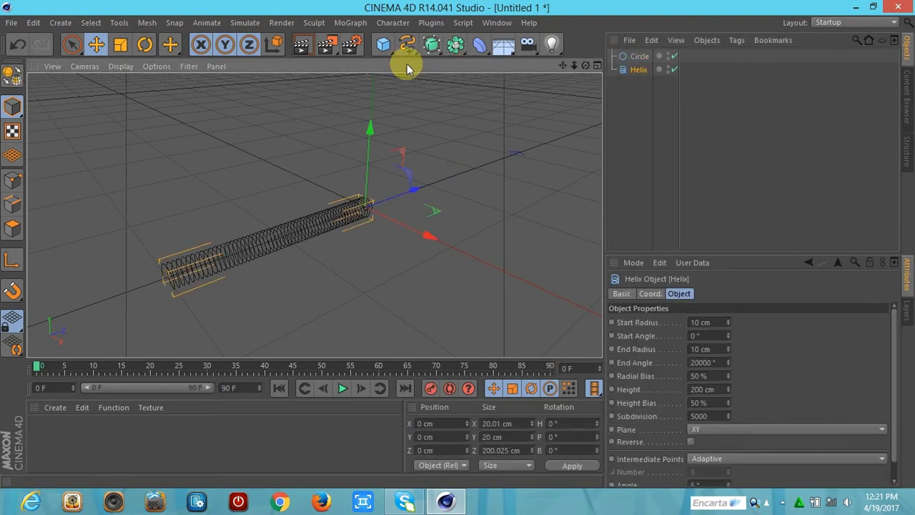
# Add a Sweep NURBS and place the Circle and Helix inside it
pyautogui.click(433, 47)
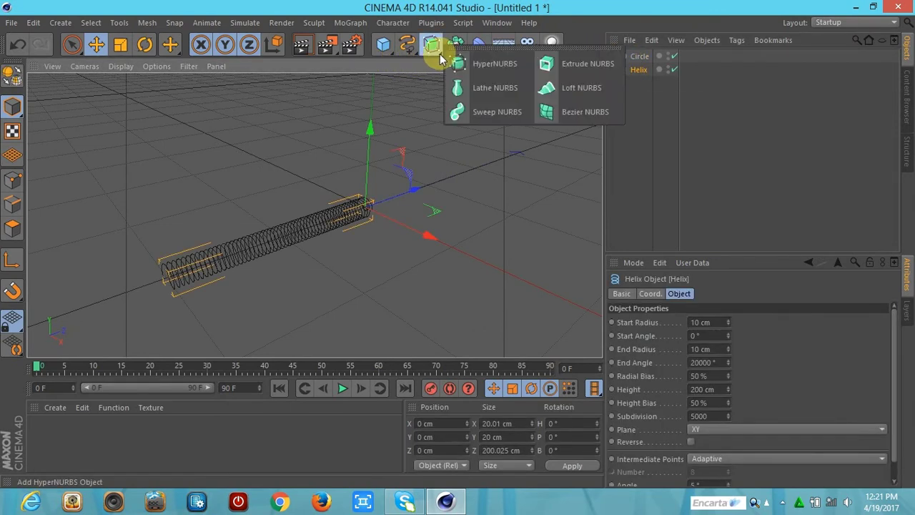
pyautogui.click(472, 112)
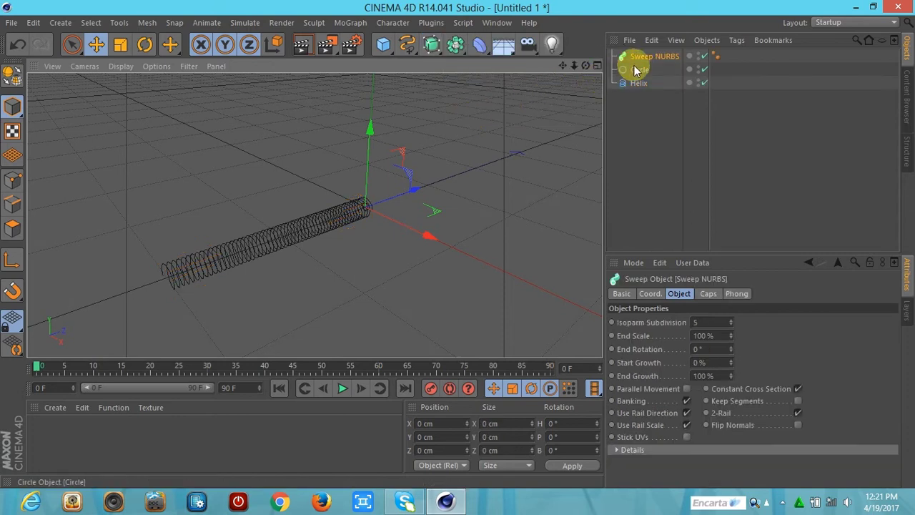
pyautogui.click(635, 69)
pyautogui.keyDown('ctrl'); pyautogui.click(636, 83); pyautogui.keyUp('ctrl')
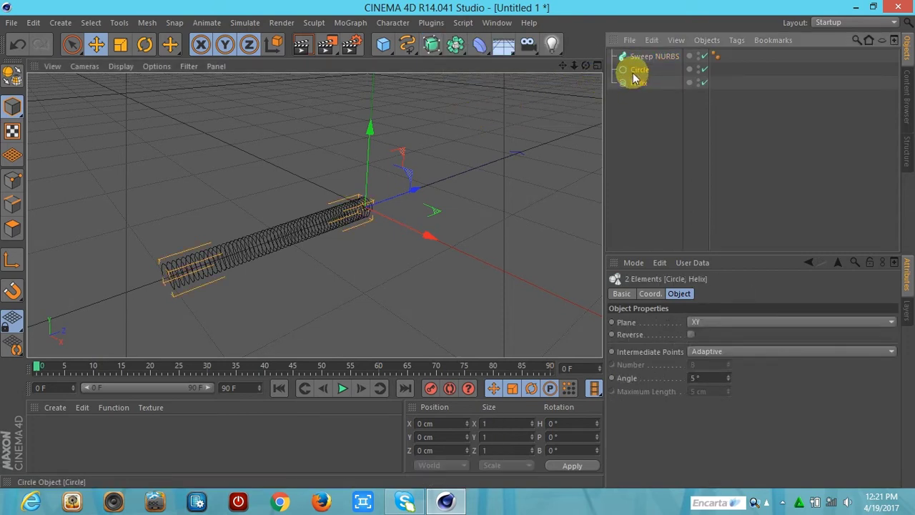
pyautogui.moveTo(635, 79); pyautogui.dragTo(636, 59)
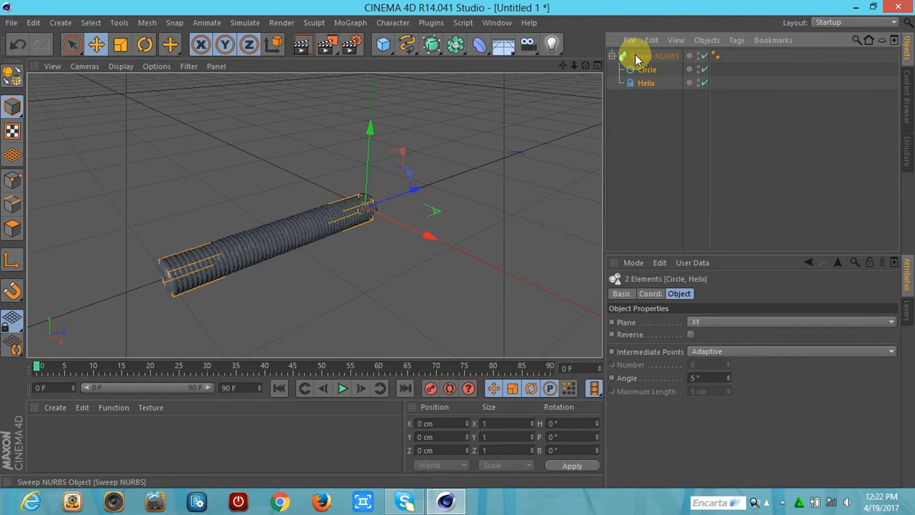
# Lower the sweep's profile Circle radius to 1 cm to thin the tube
pyautogui.moveTo(586, 66); pyautogui.dragTo(585, 69)
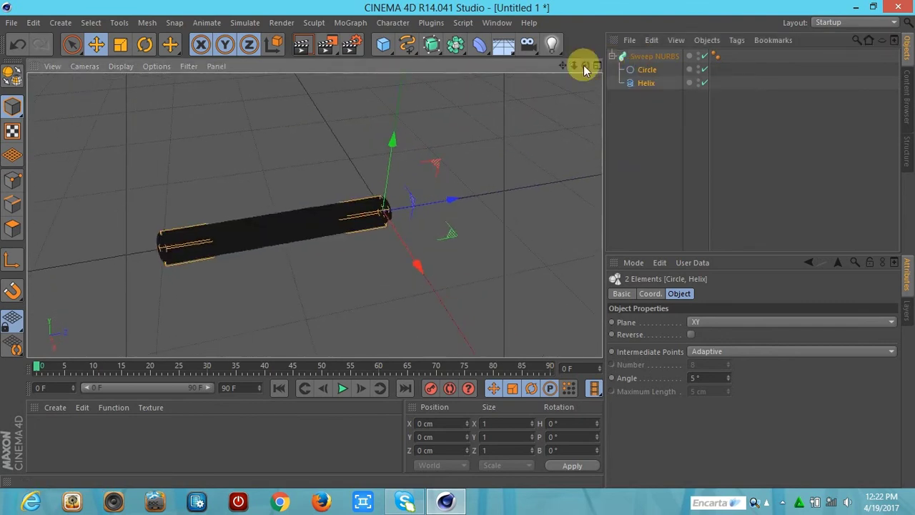
pyautogui.click(639, 70)
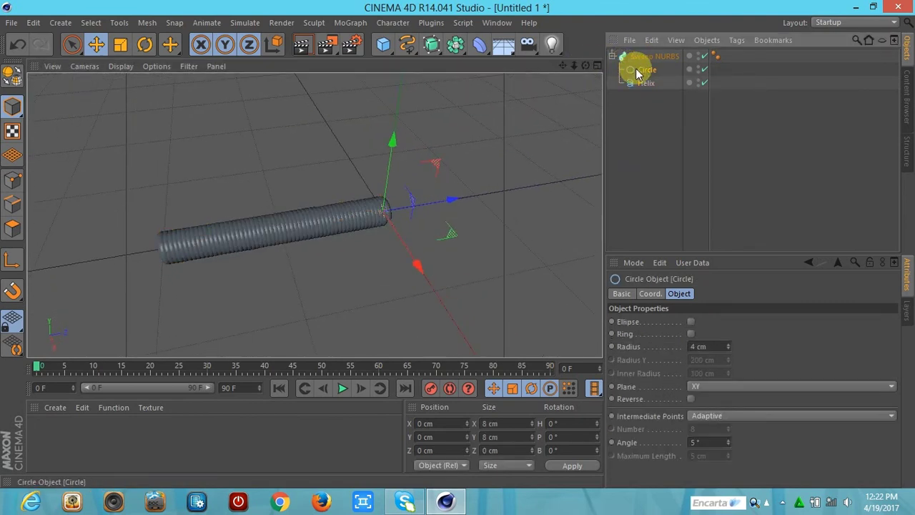
pyautogui.click(729, 350)
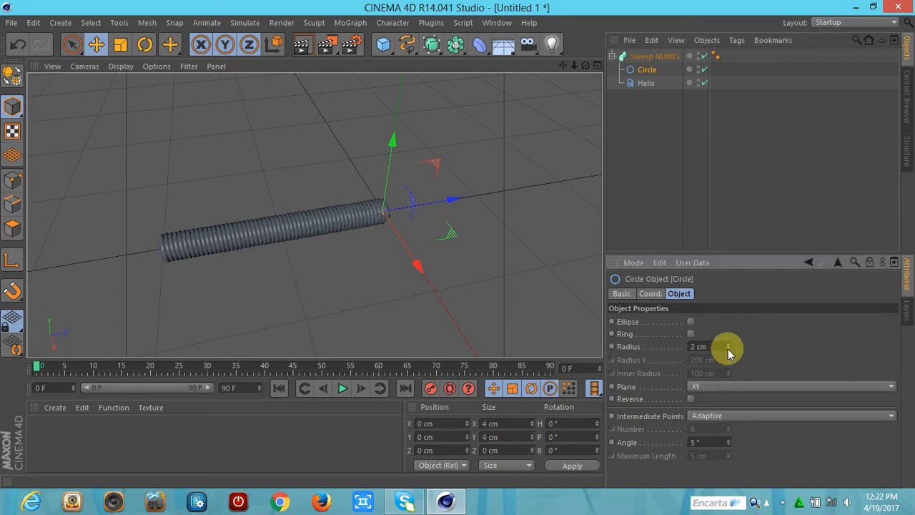
pyautogui.click(729, 349)
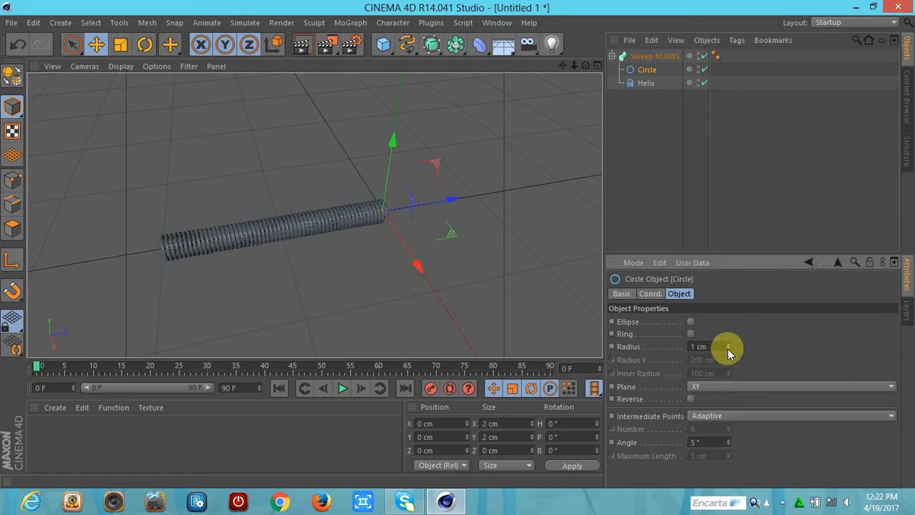
# Zoom in on the thin coil and render a test to the Picture Viewer
pyautogui.click(574, 65)
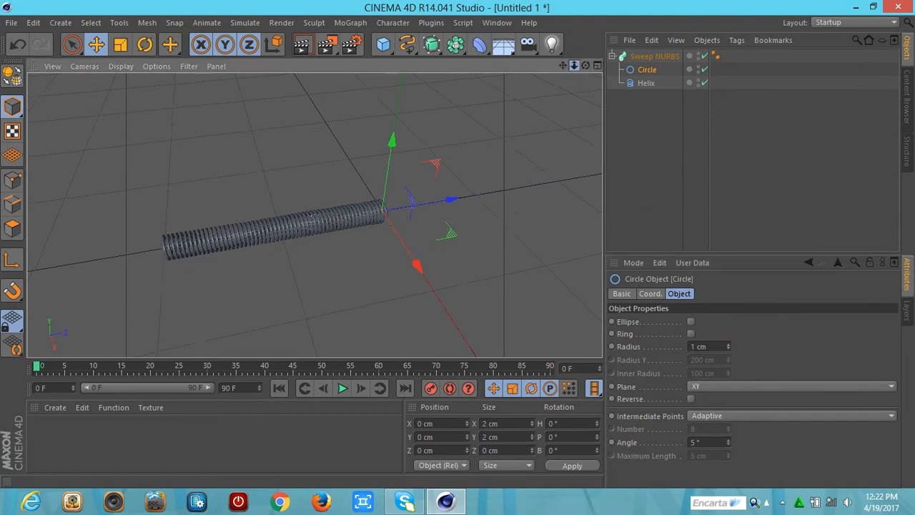
pyautogui.moveTo(574, 65); pyautogui.dragTo(576, 67)
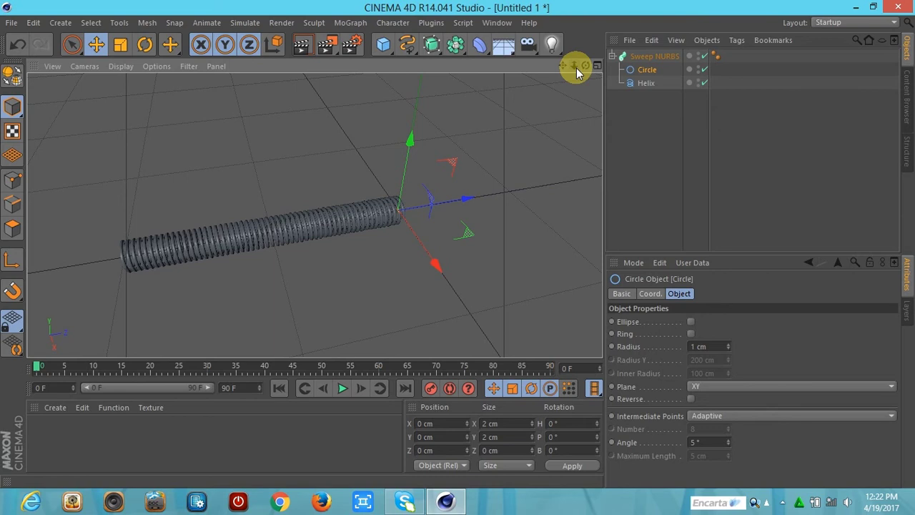
pyautogui.click(329, 45)
pyautogui.click(386, 115)
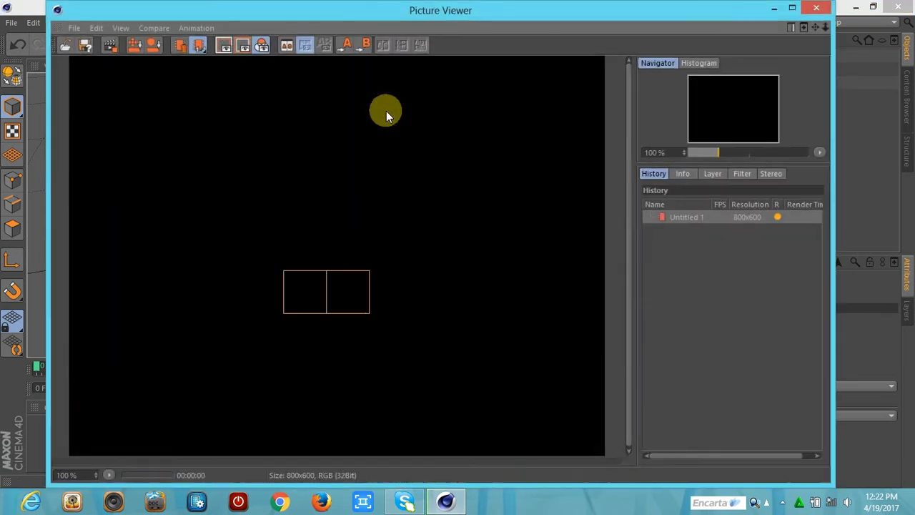
pyautogui.click(817, 8)
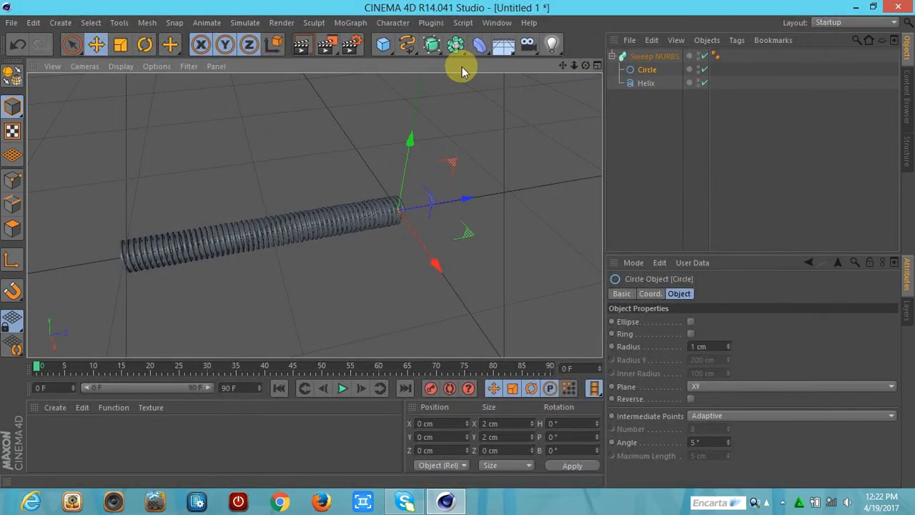
# Add a new Circle spline with a 50 cm radius
pyautogui.click(407, 45)
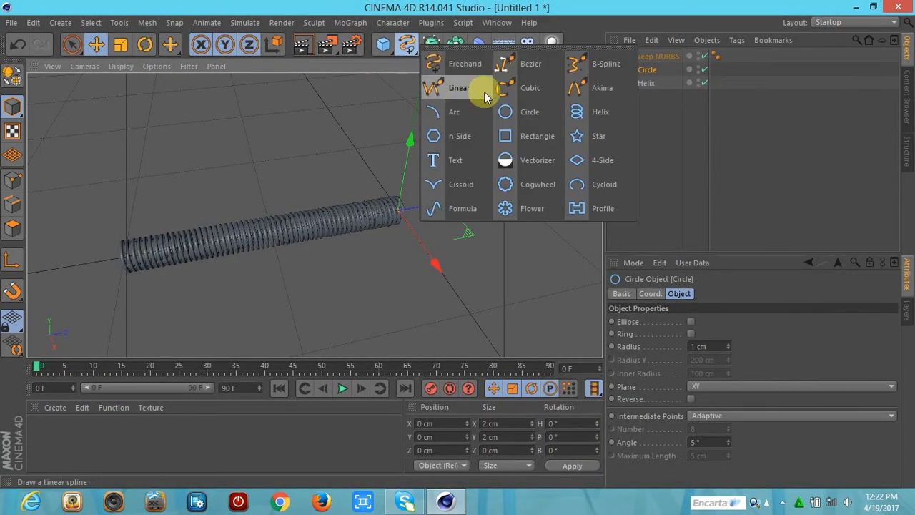
pyautogui.click(514, 115)
pyautogui.moveTo(574, 66); pyautogui.dragTo(575, 71)
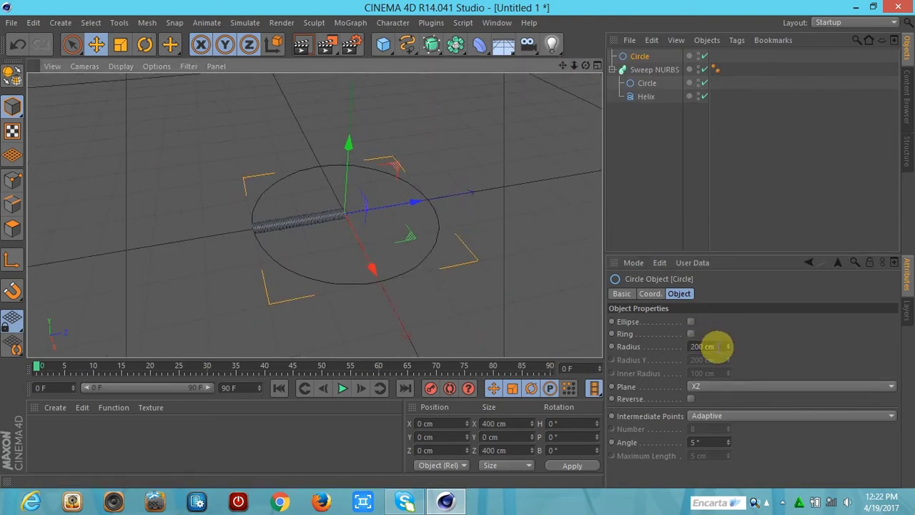
pyautogui.click(707, 346)
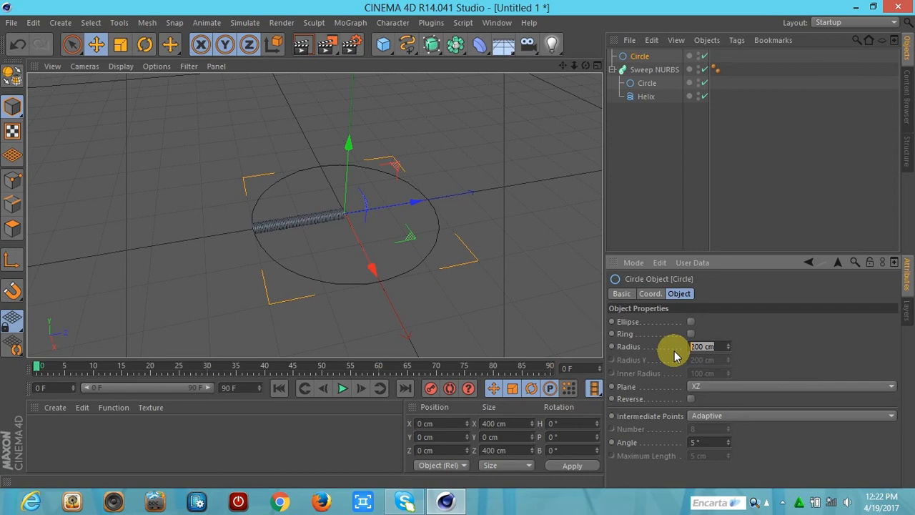
pyautogui.write('50')
pyautogui.press('Return')
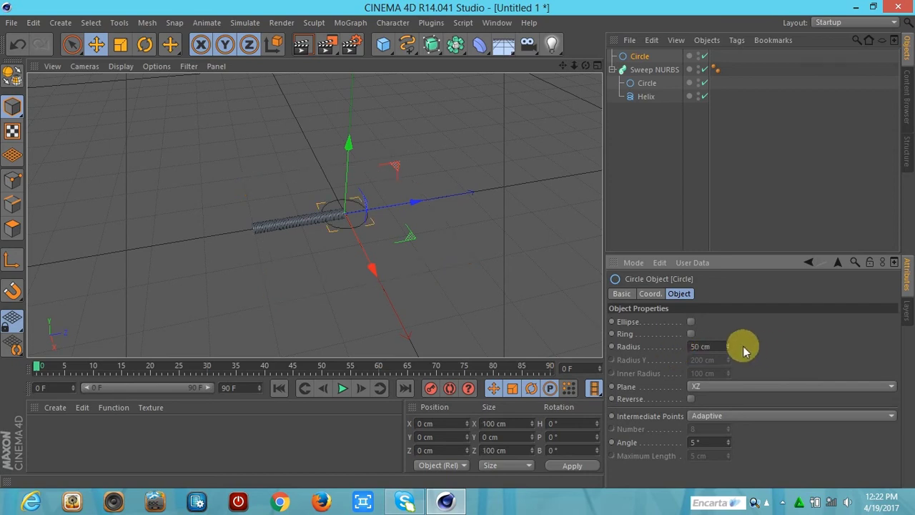
# Rename the new circle to 'path' and cancel the Save dialog
pyautogui.doubleClick(640, 56)
pyautogui.write('path')
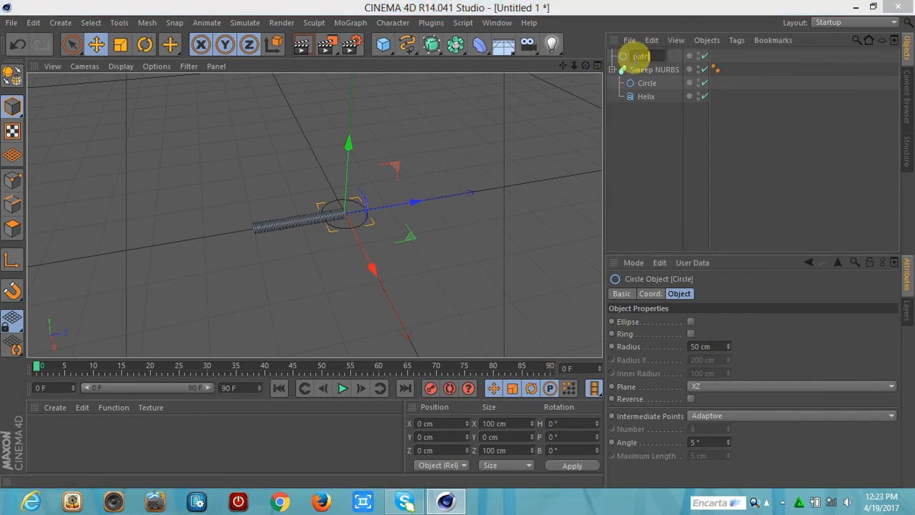
pyautogui.press('Return')
pyautogui.hotkey('ctrl', 's')
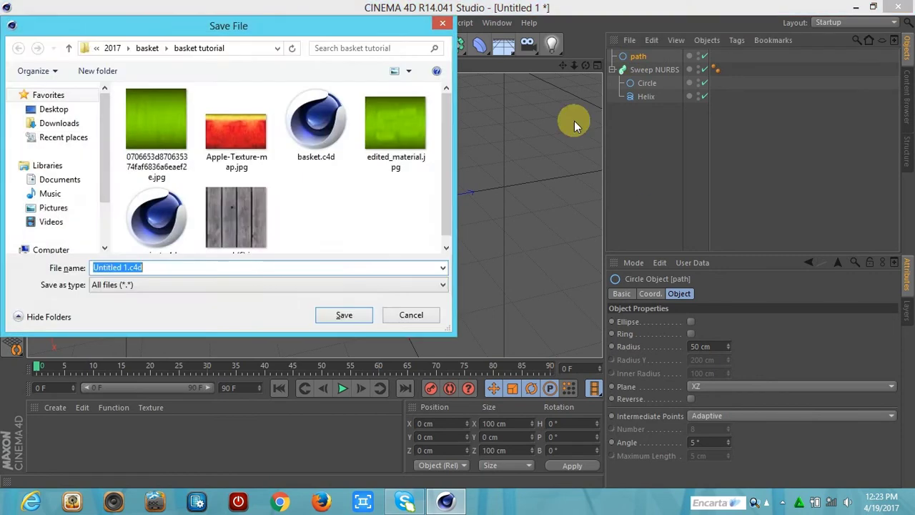
pyautogui.click(407, 319)
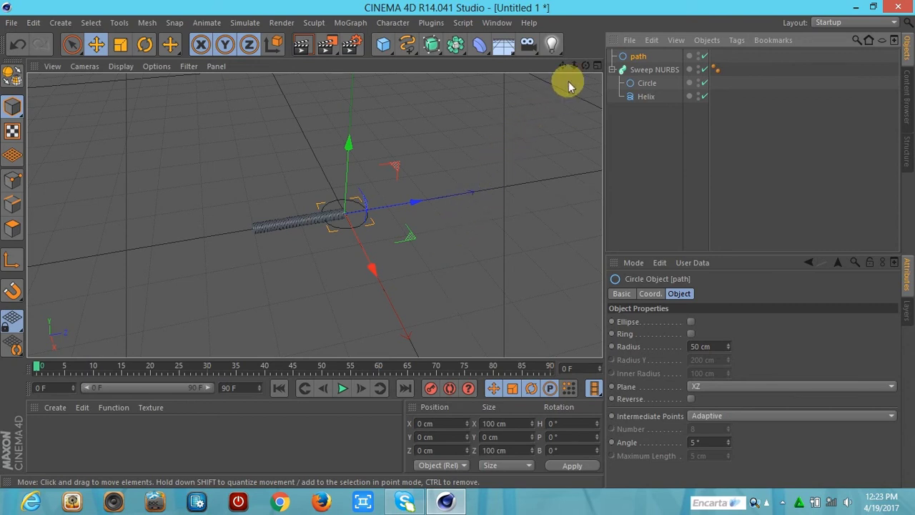
pyautogui.moveTo(574, 65)
pyautogui.mouseDown()
pyautogui.moveTo(564, 86)
pyautogui.moveTo(573, 68)
pyautogui.mouseUp()
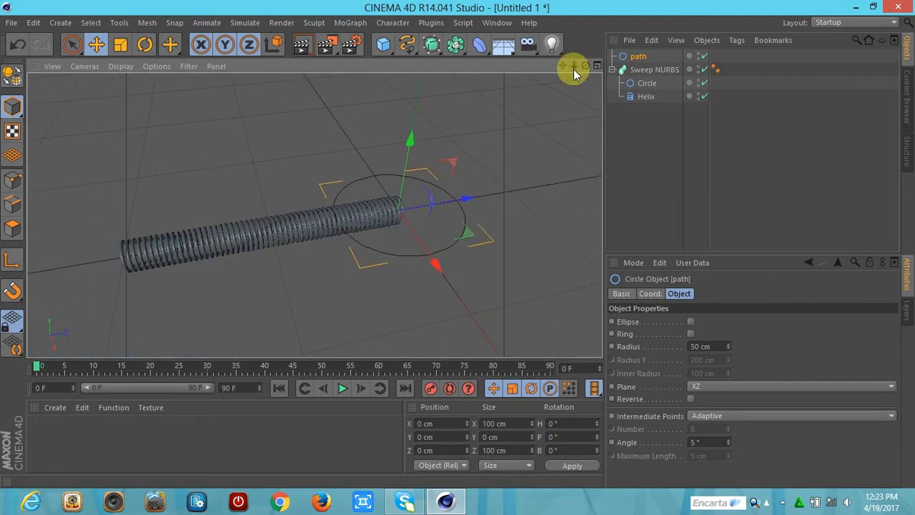
# Add a Spline Wrap deformer under the Helix and select it
pyautogui.click(483, 46)
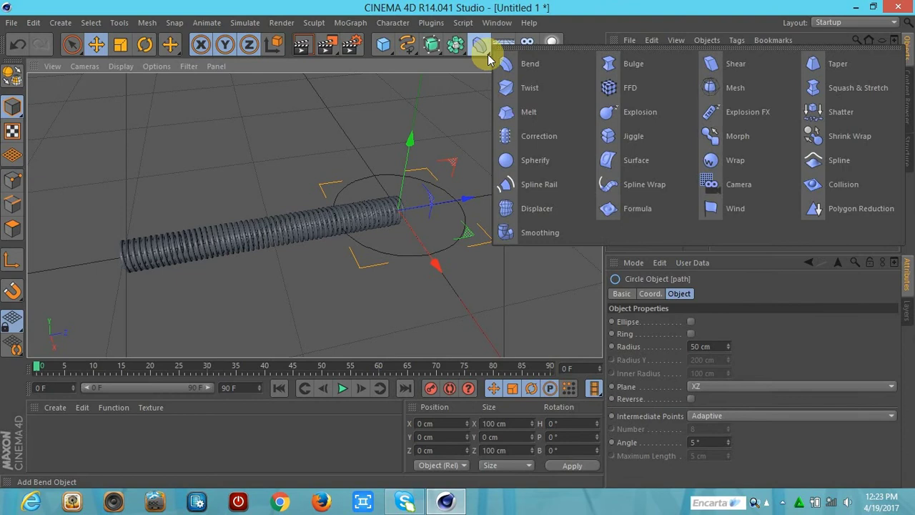
pyautogui.click(614, 189)
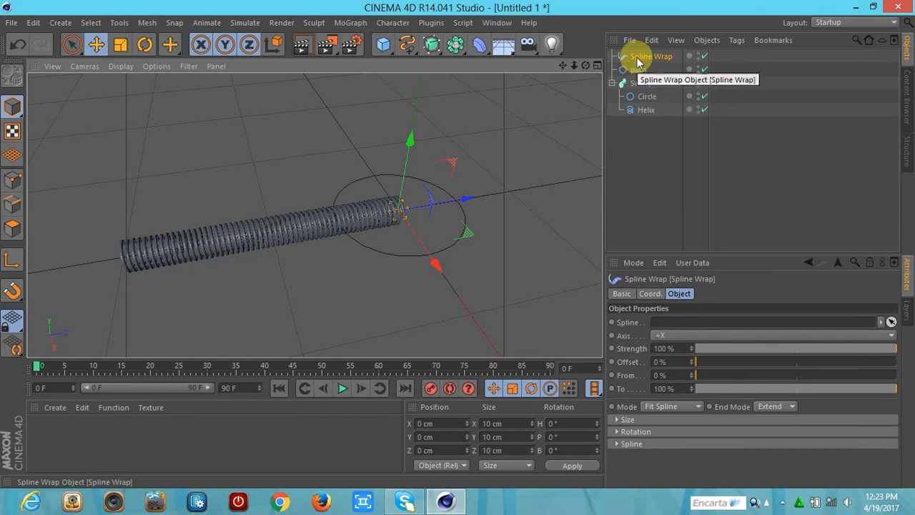
pyautogui.moveTo(636, 57); pyautogui.dragTo(636, 113)
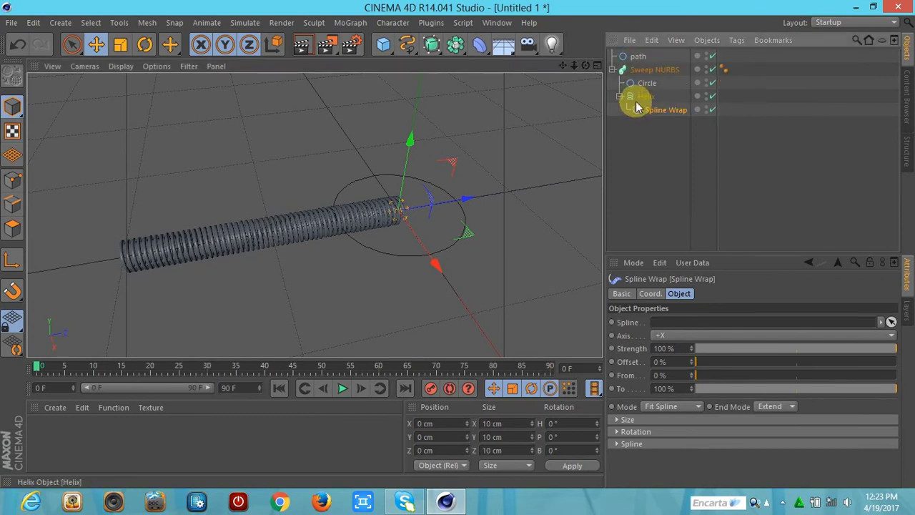
pyautogui.click(642, 99)
pyautogui.click(643, 108)
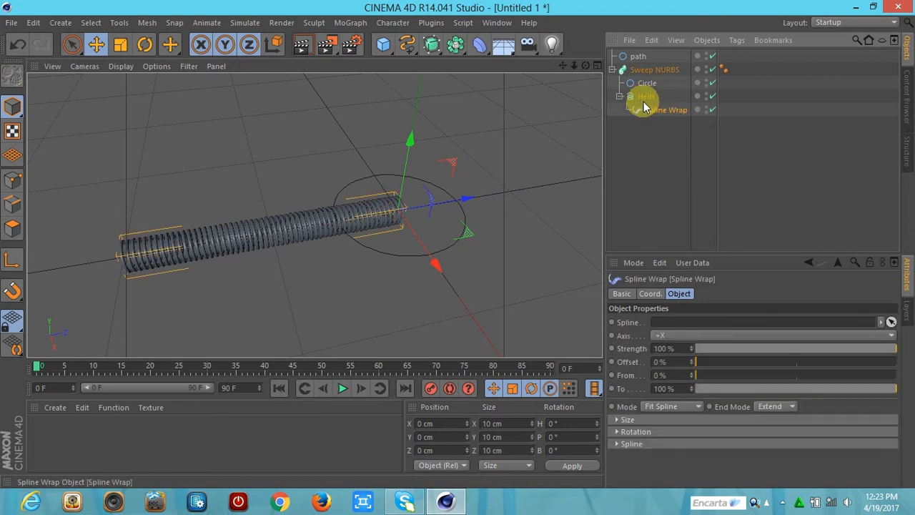
pyautogui.click(642, 97)
pyautogui.click(648, 108)
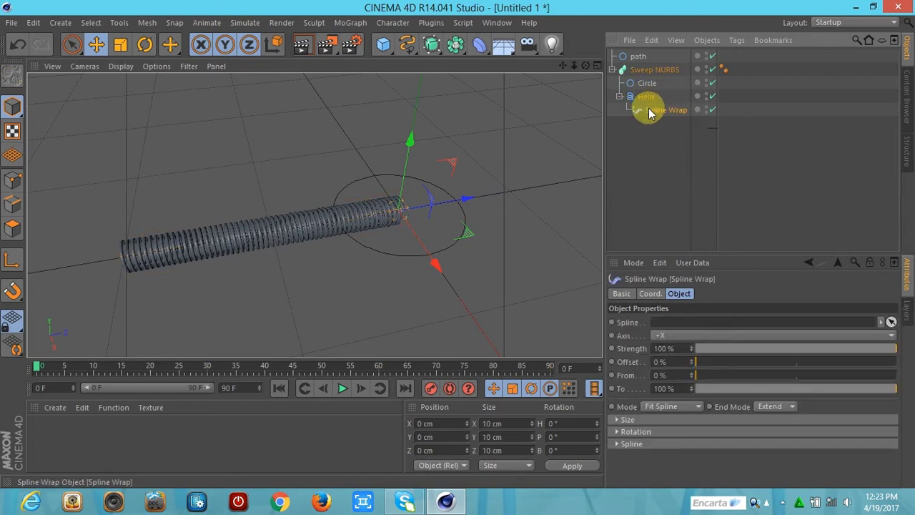
# Set 'path' as the Spline Wrap's spline and its axis to +Z
pyautogui.moveTo(637, 57); pyautogui.dragTo(670, 329)
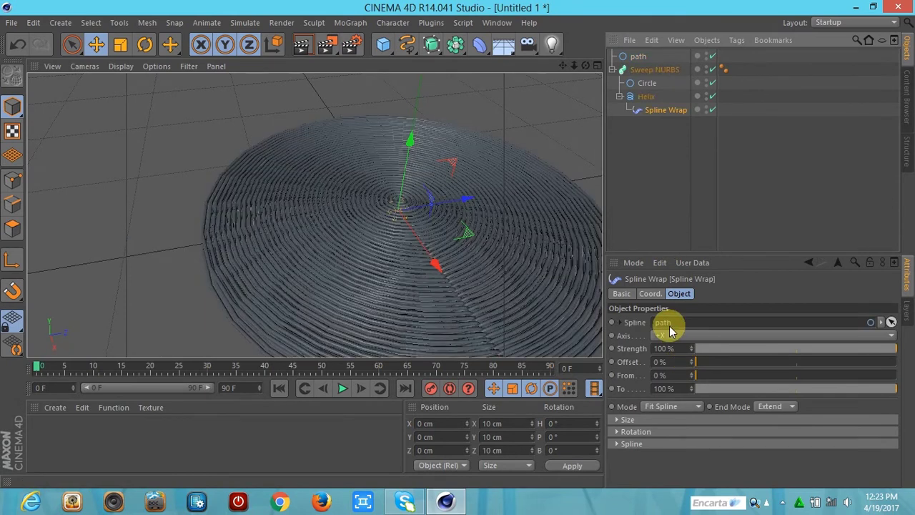
pyautogui.moveTo(574, 65); pyautogui.dragTo(574, 65)
pyautogui.click(674, 335)
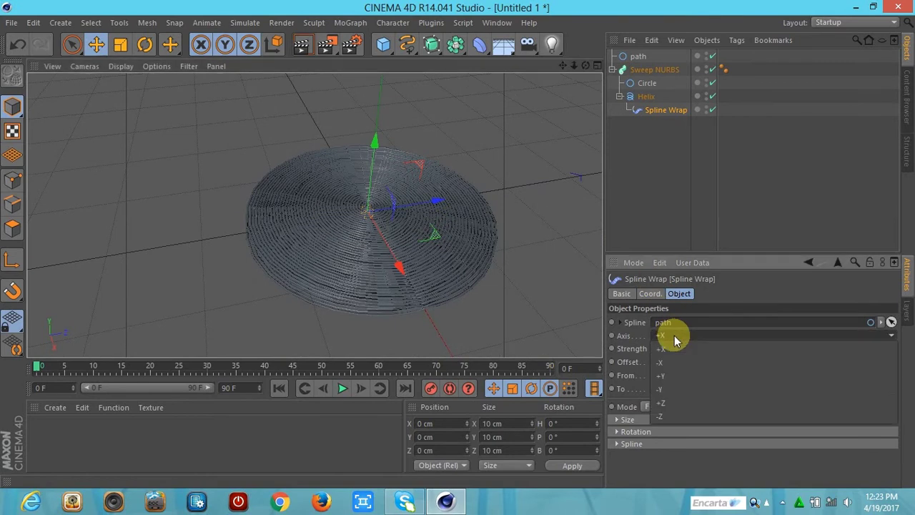
pyautogui.click(671, 402)
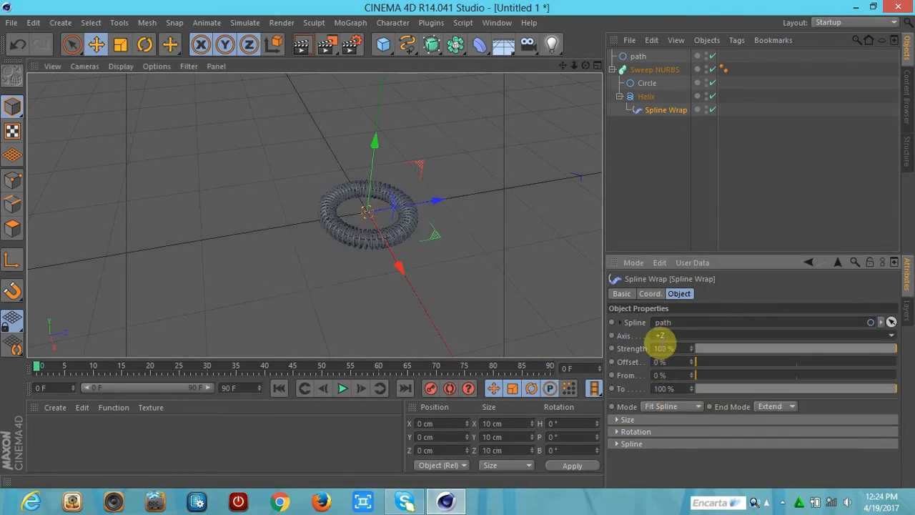
pyautogui.moveTo(574, 65)
pyautogui.mouseDown()
pyautogui.moveTo(572, 57)
pyautogui.moveTo(544, 71)
pyautogui.moveTo(510, 69)
pyautogui.mouseUp()
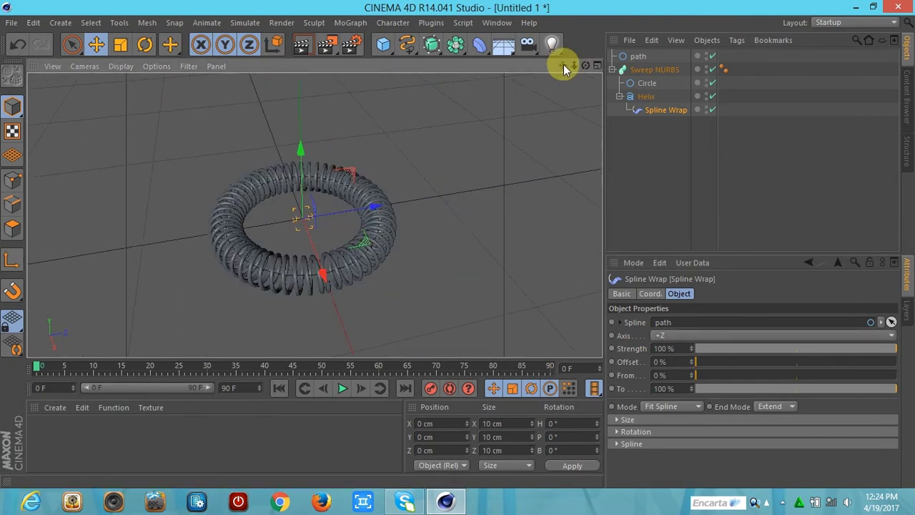
# Group 'path' and Sweep NURBS into a Null via Group Objects, then Ctrl-drag a copy, Null.1
pyautogui.click(613, 70)
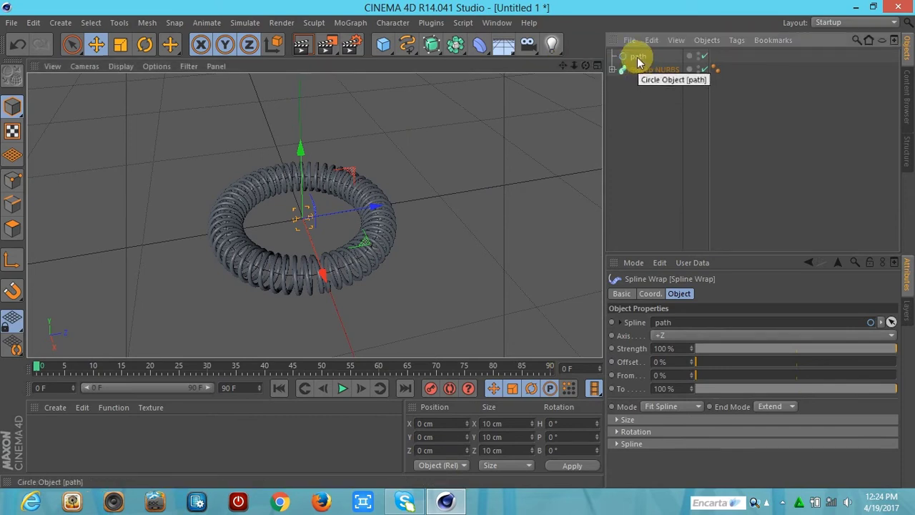
pyautogui.click(638, 57)
pyautogui.keyDown('ctrl'); pyautogui.click(640, 69); pyautogui.keyUp('ctrl')
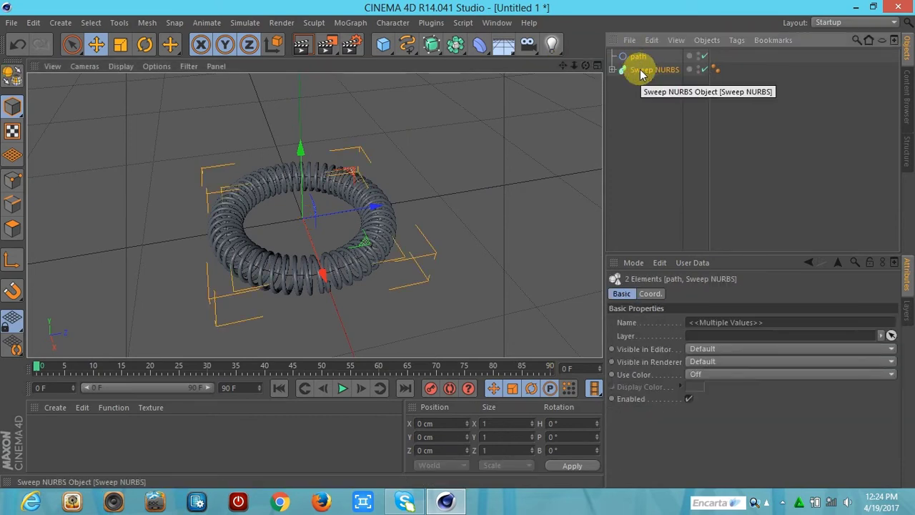
pyautogui.rightClick(640, 69)
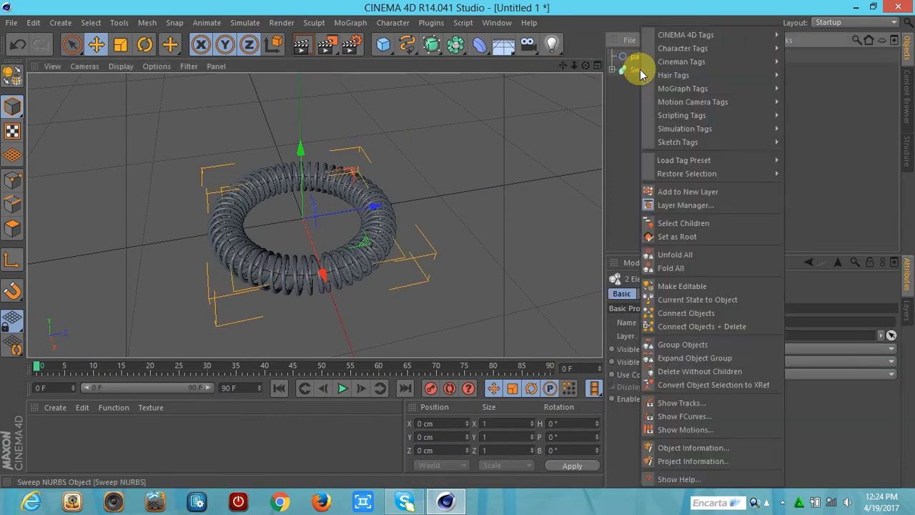
pyautogui.click(685, 344)
pyautogui.keyDown('ctrl'); pyautogui.moveTo(632, 57); pyautogui.dragTo(632, 65); pyautogui.keyUp('ctrl')
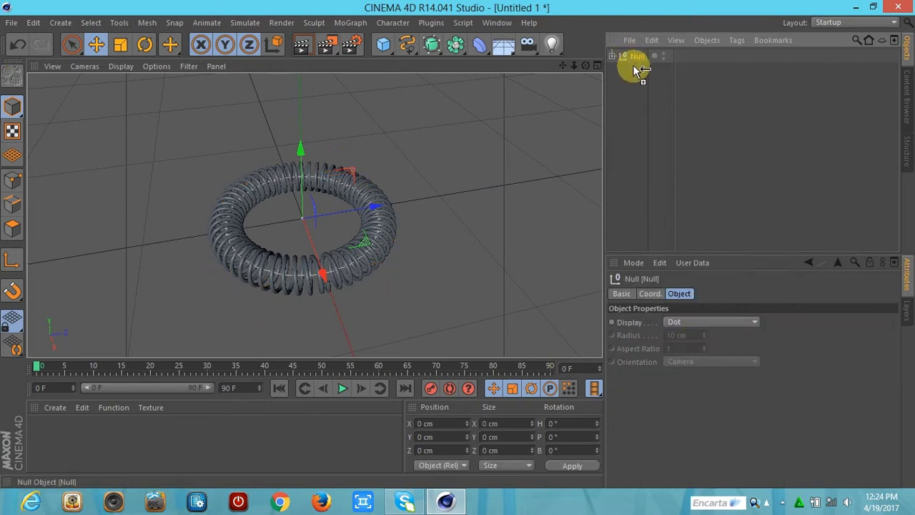
pyautogui.click(143, 46)
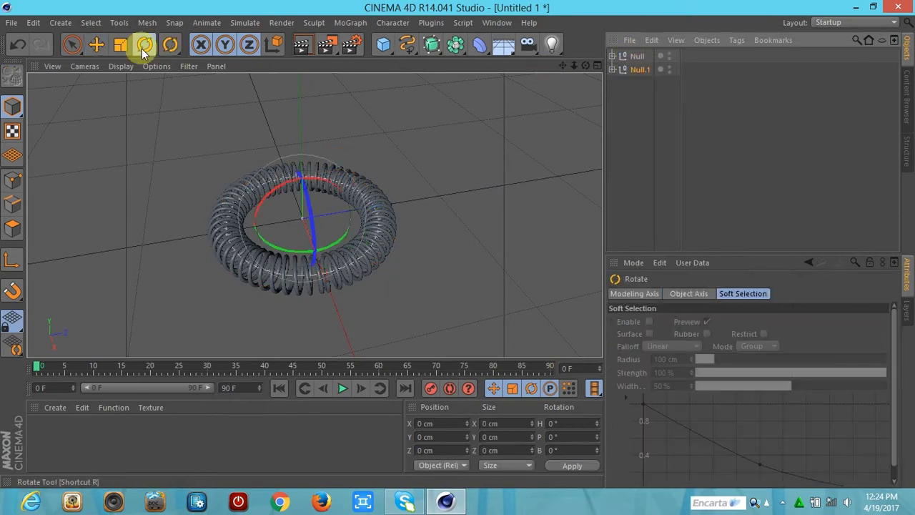
# Turn Null.1 about 5.7° on heading, then duplicate both Nulls and rotate the copies 3.768°
pyautogui.moveTo(293, 254); pyautogui.dragTo(298, 258)
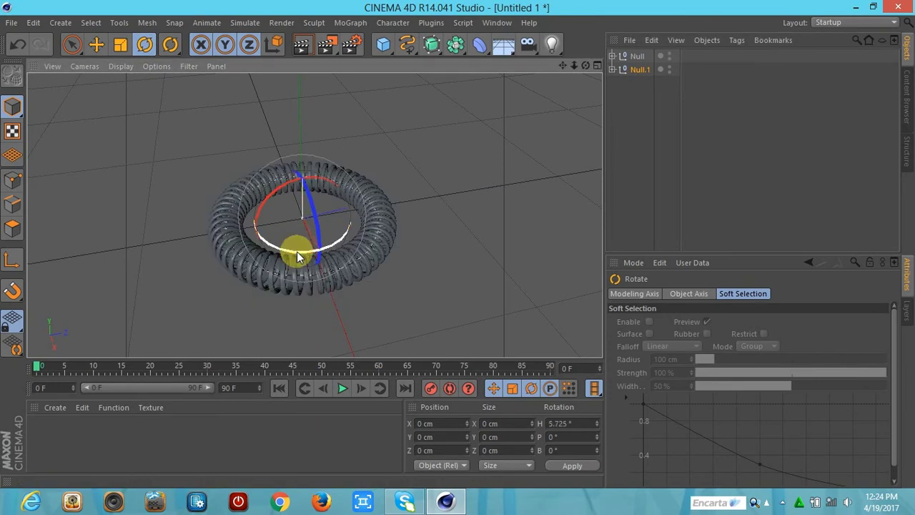
pyautogui.moveTo(299, 257); pyautogui.dragTo(306, 256)
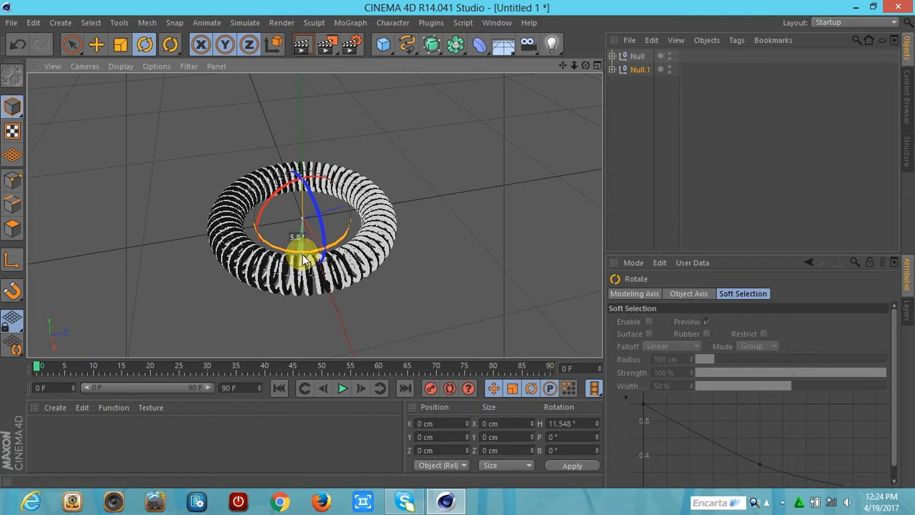
pyautogui.click(638, 67)
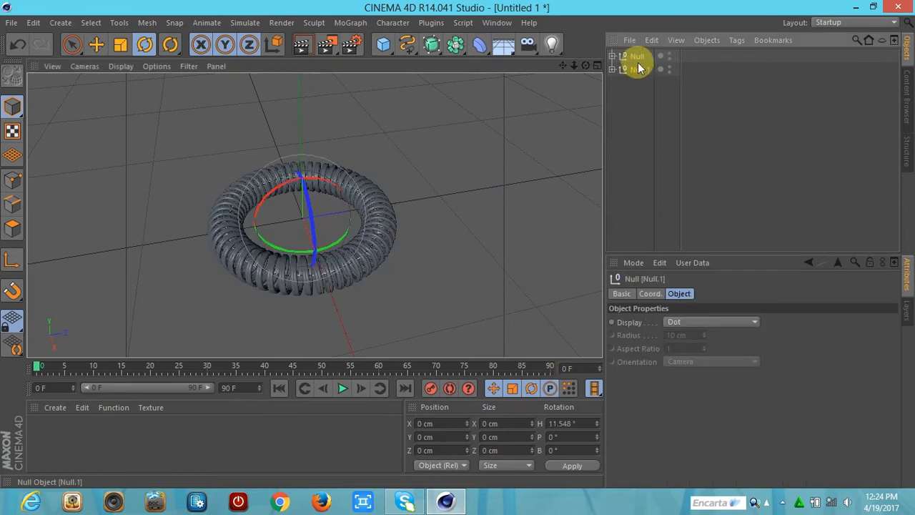
pyautogui.click(637, 57)
pyautogui.keyDown('ctrl'); pyautogui.click(637, 67); pyautogui.keyUp('ctrl')
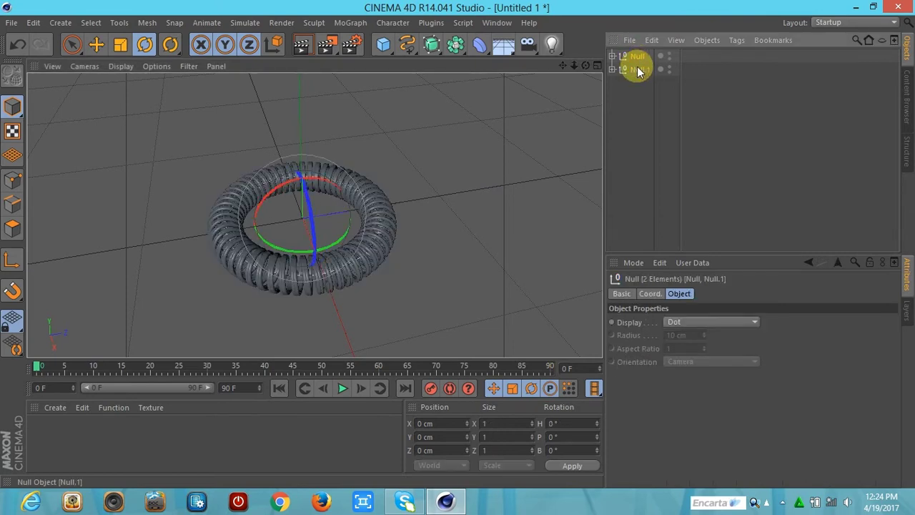
pyautogui.moveTo(637, 67); pyautogui.dragTo(636, 51)
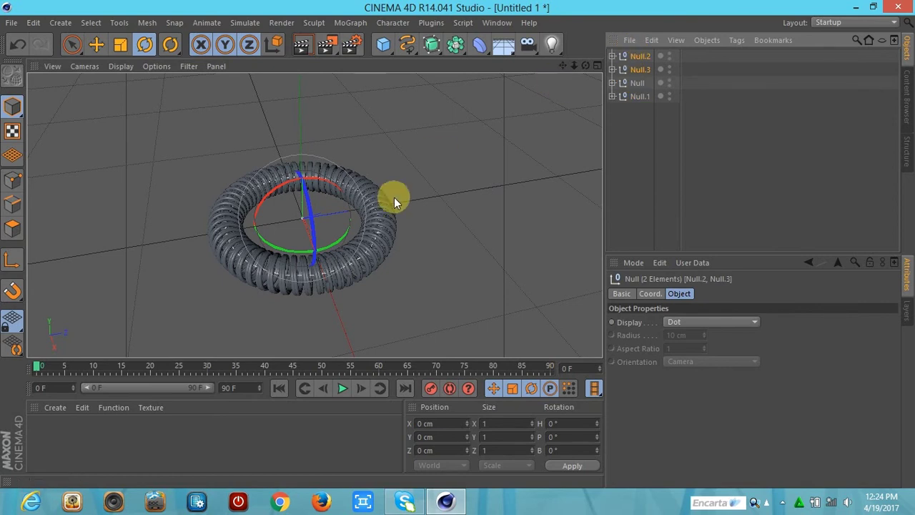
pyautogui.moveTo(333, 251); pyautogui.dragTo(333, 246)
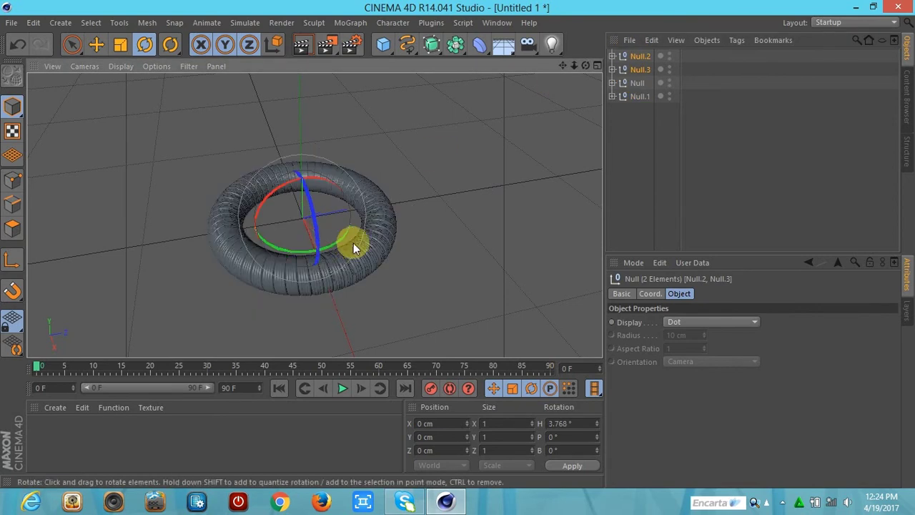
pyautogui.moveTo(574, 65); pyautogui.dragTo(576, 67)
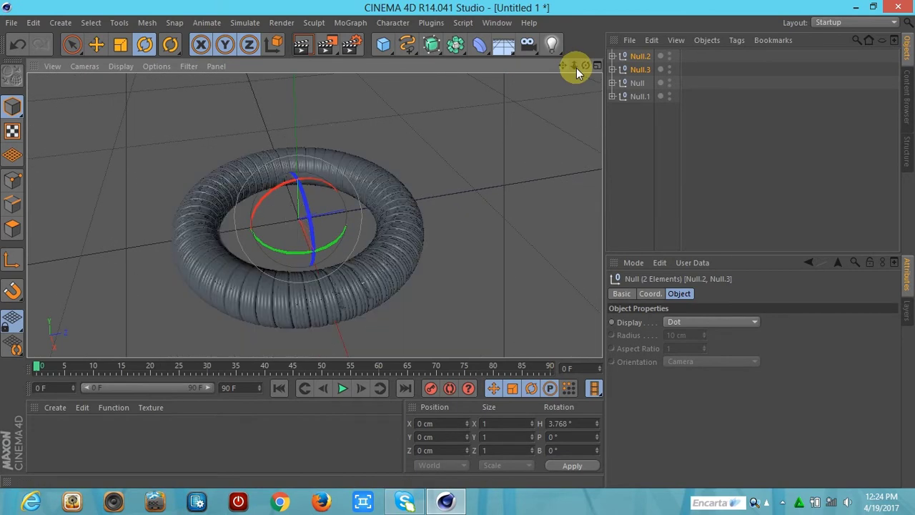
pyautogui.click(336, 54)
pyautogui.click(384, 116)
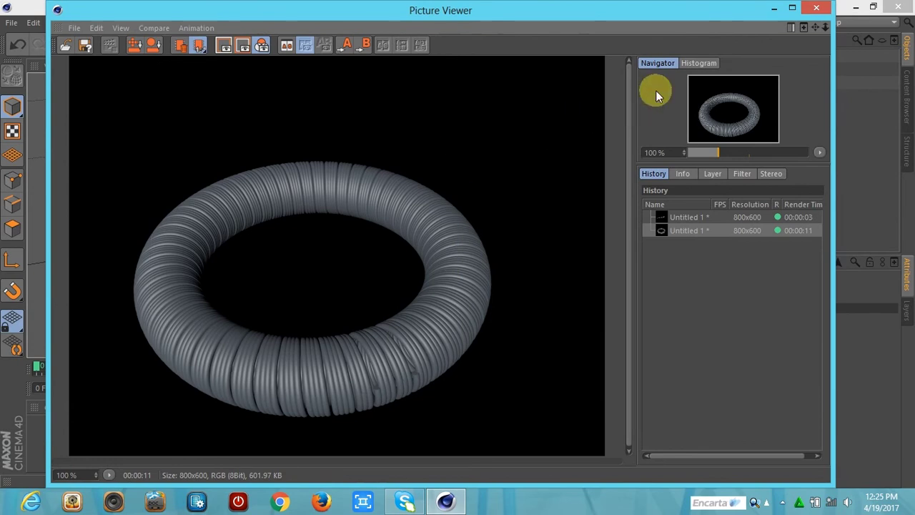
# Delete the Null, Null.2 and Null.3 spring groups, keeping only Null.1
pyautogui.click(817, 8)
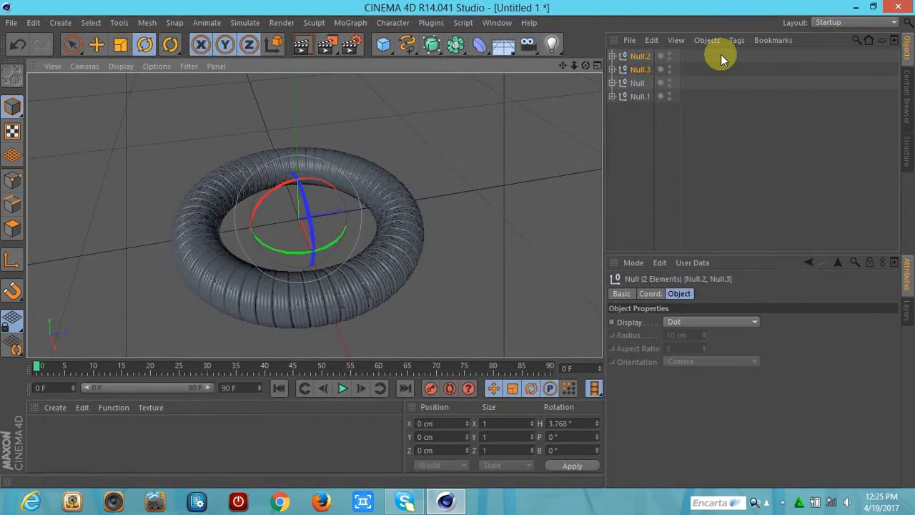
pyautogui.click(639, 57)
pyautogui.keyDown('shift'); pyautogui.click(635, 83); pyautogui.keyUp('shift')
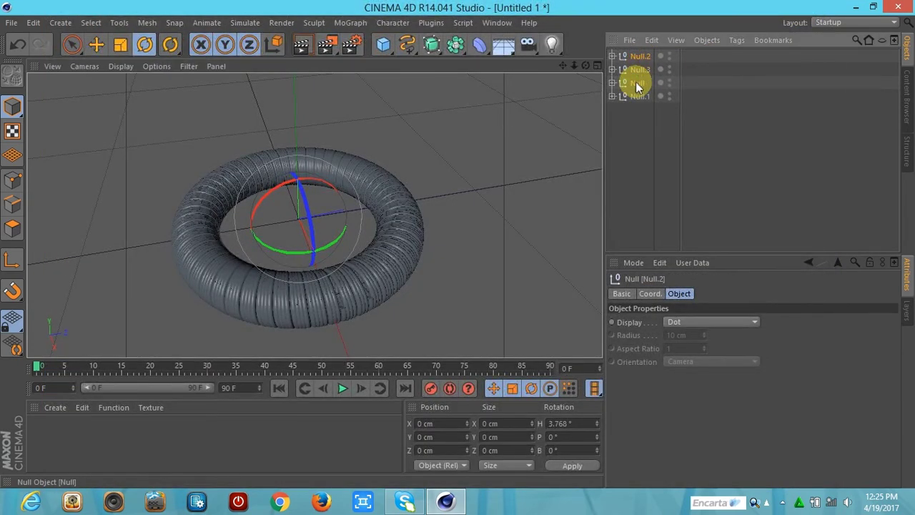
pyautogui.press('Delete')
# Set the Helix start and end radius to 3 cm
pyautogui.click(613, 56)
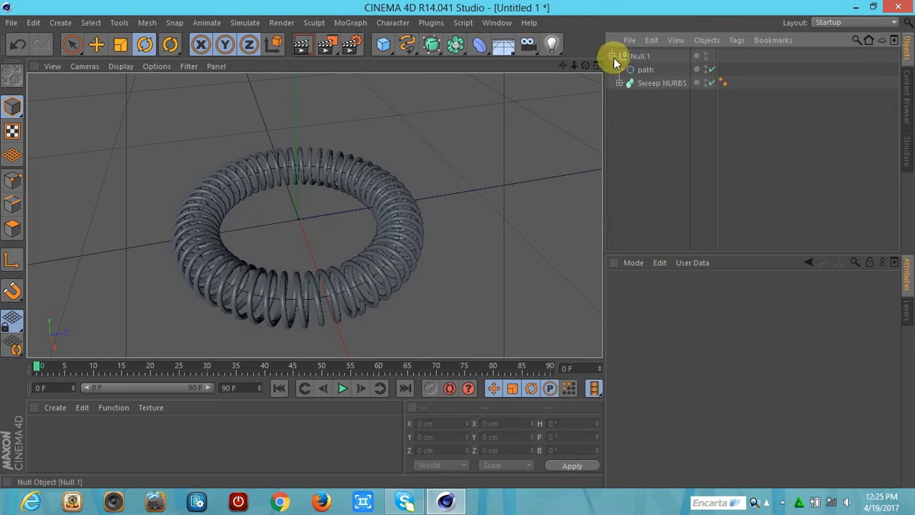
pyautogui.click(619, 83)
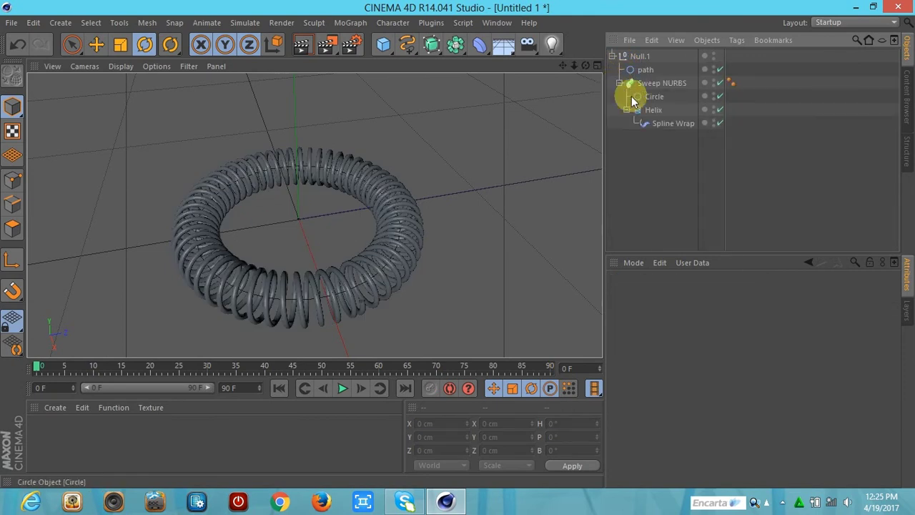
pyautogui.click(643, 113)
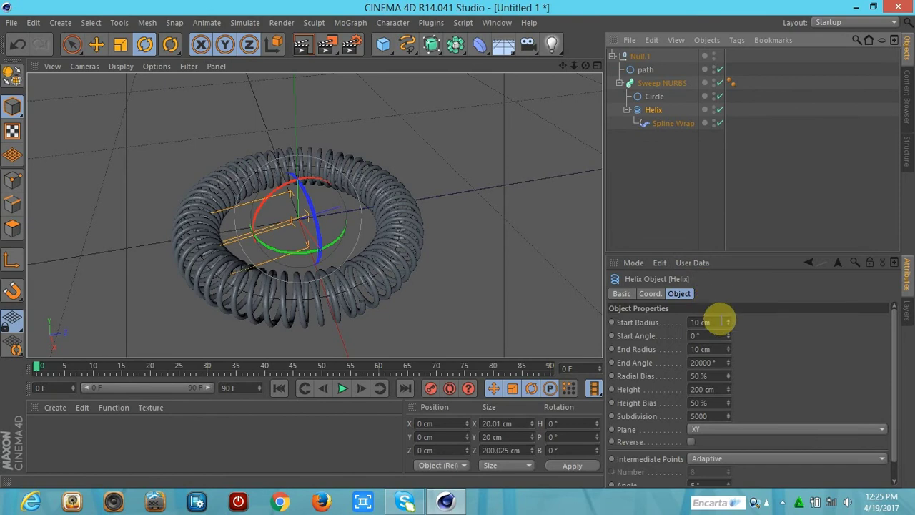
pyautogui.moveTo(728, 325); pyautogui.dragTo(728, 327)
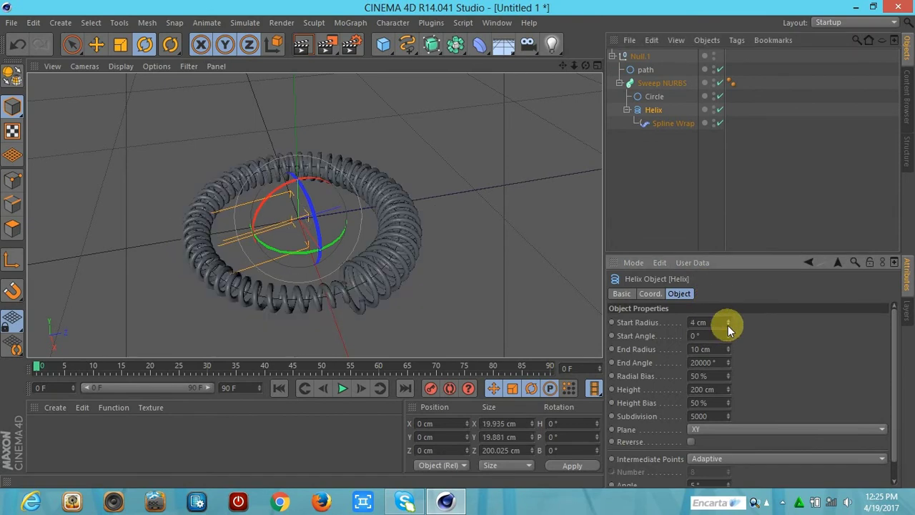
pyautogui.moveTo(728, 353); pyautogui.dragTo(727, 351)
pyautogui.click(727, 351)
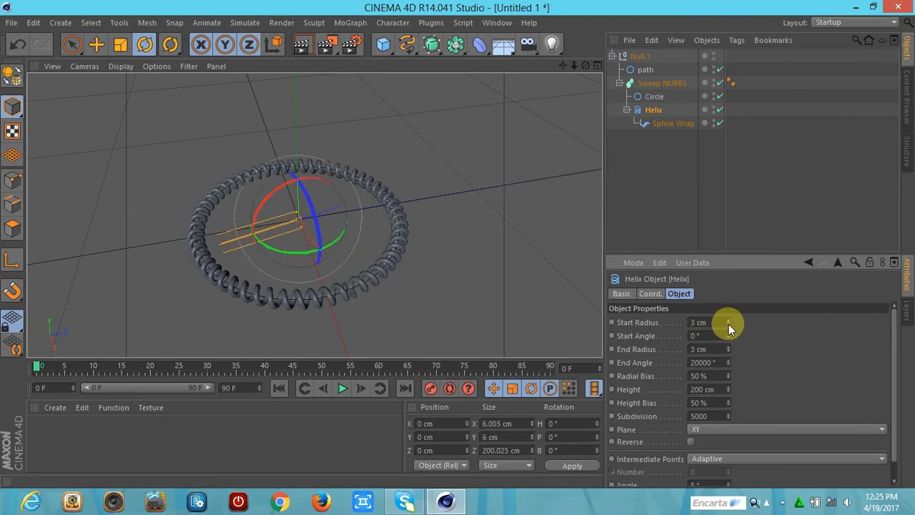
# Set the sweep's profile Circle radius to 0.7 cm
pyautogui.click(646, 94)
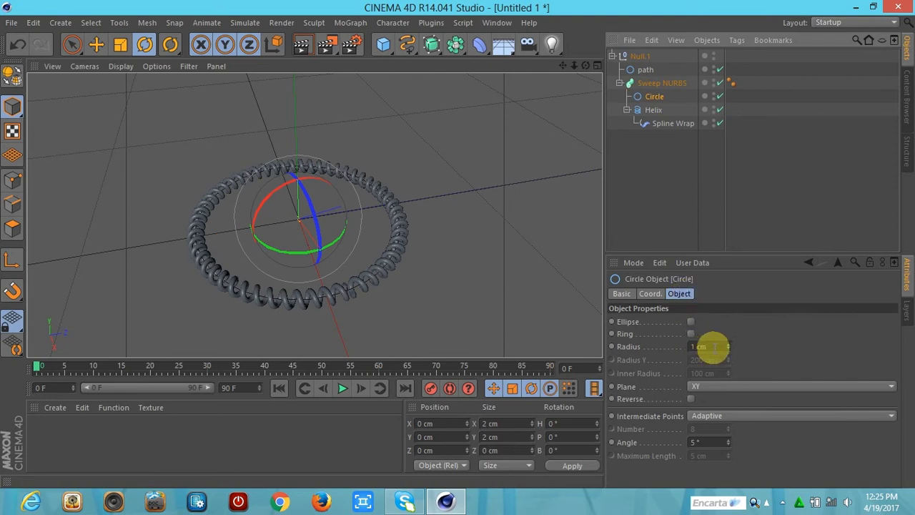
pyautogui.doubleClick(705, 346)
pyautogui.write('0')
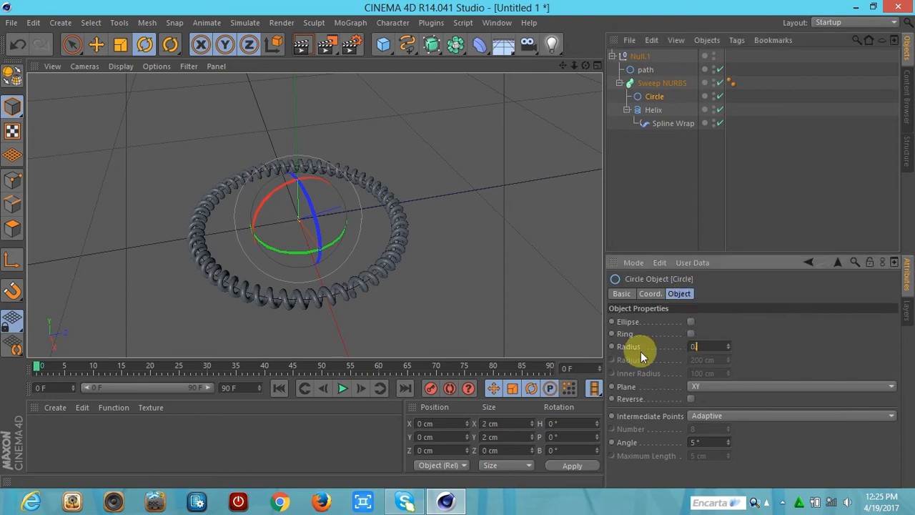
pyautogui.write('.7')
pyautogui.press('Return')
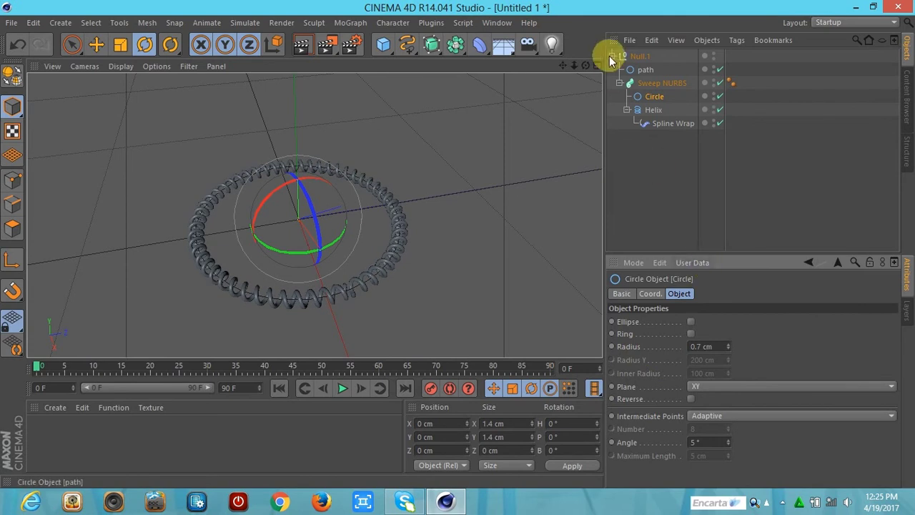
pyautogui.click(612, 56)
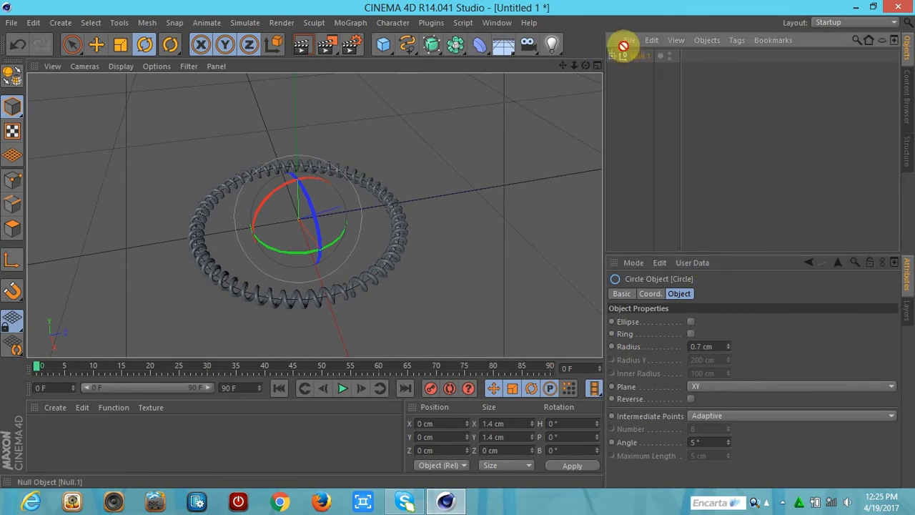
# Duplicate the thin spring group and turn the copy about 19.8° on heading
pyautogui.moveTo(623, 46); pyautogui.dragTo(782, 55)
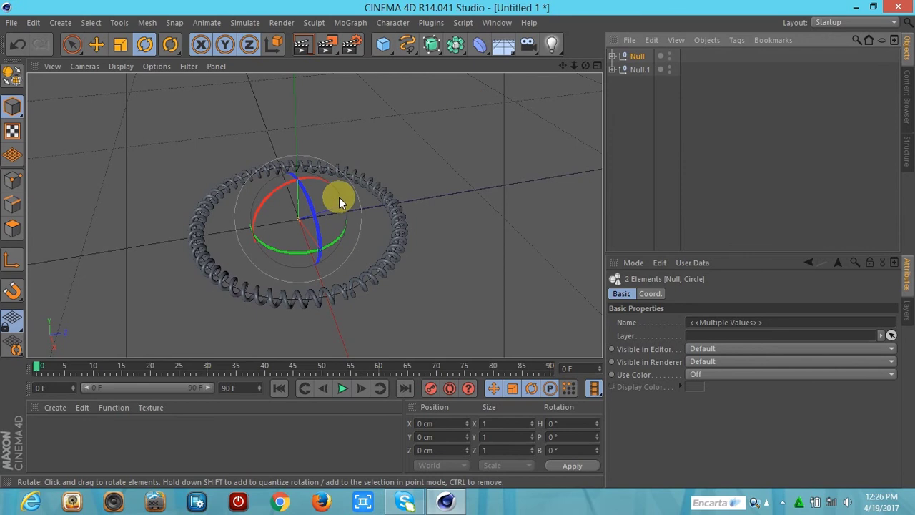
pyautogui.moveTo(297, 254); pyautogui.dragTo(301, 260)
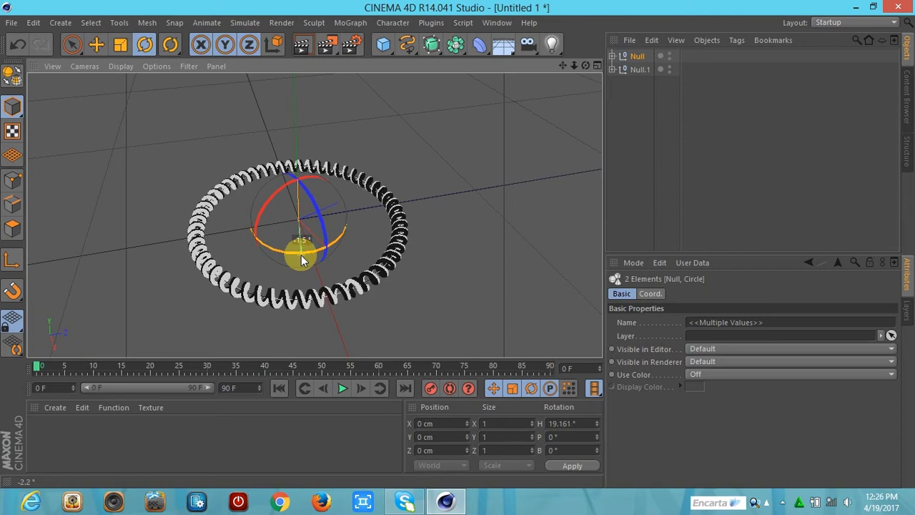
pyautogui.moveTo(301, 260); pyautogui.dragTo(302, 261)
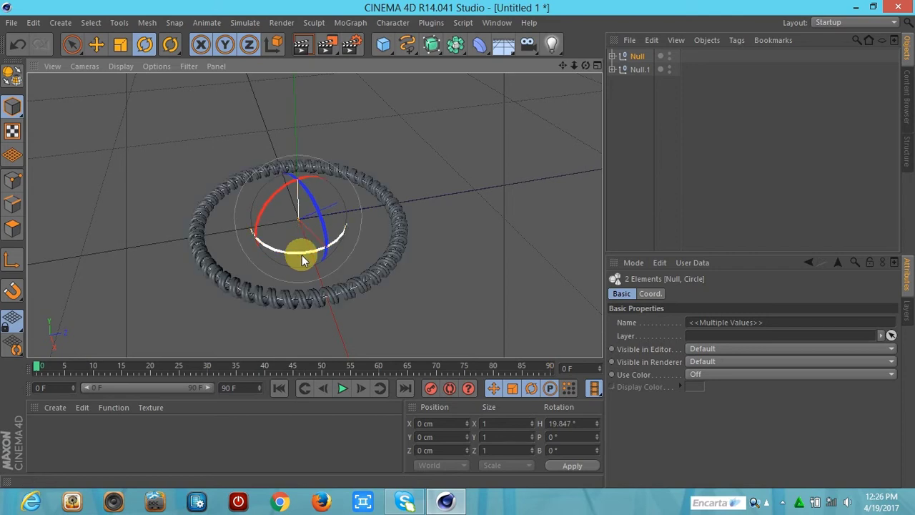
pyautogui.moveTo(574, 65); pyautogui.dragTo(314, 215)
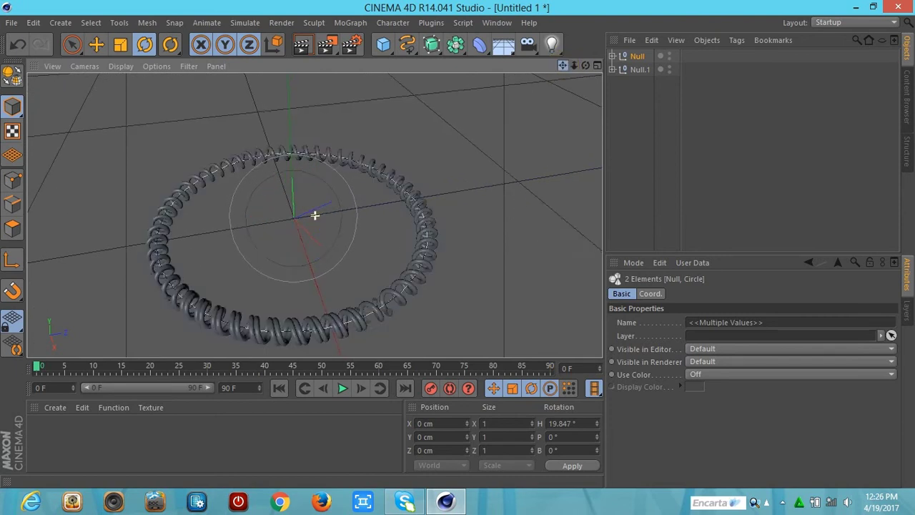
pyautogui.moveTo(563, 65); pyautogui.dragTo(561, 65)
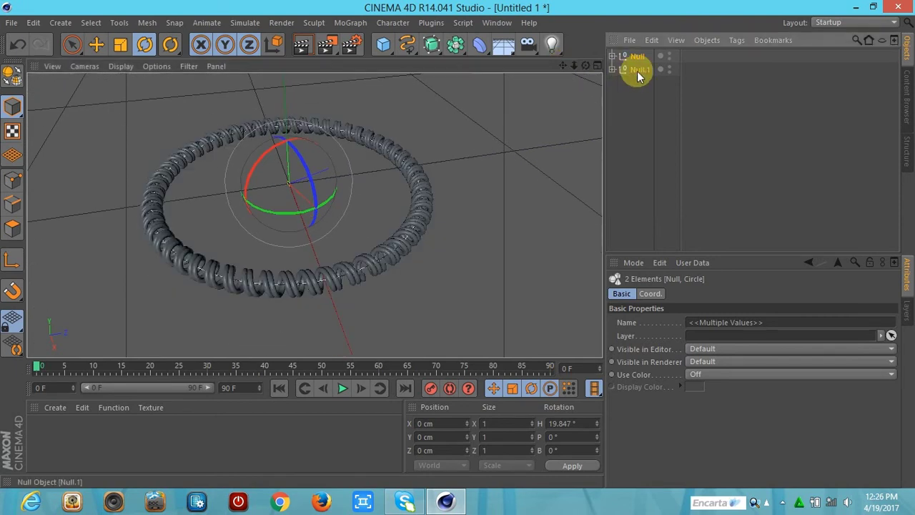
# Duplicate both spring groups again, rotate the new copies slightly, and select Null.2 and Null.3
pyautogui.keyDown('ctrl'); pyautogui.moveTo(637, 71); pyautogui.dragTo(633, 51); pyautogui.keyUp('ctrl')
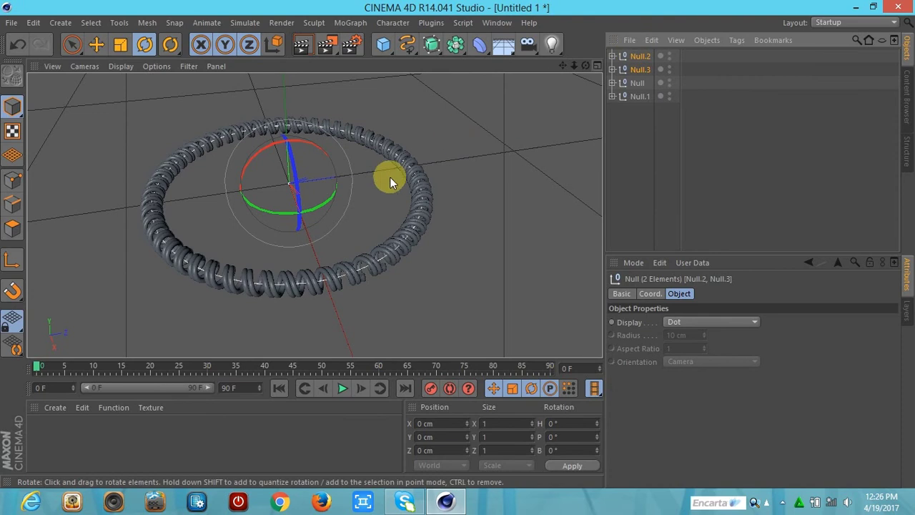
pyautogui.moveTo(317, 204); pyautogui.dragTo(321, 208)
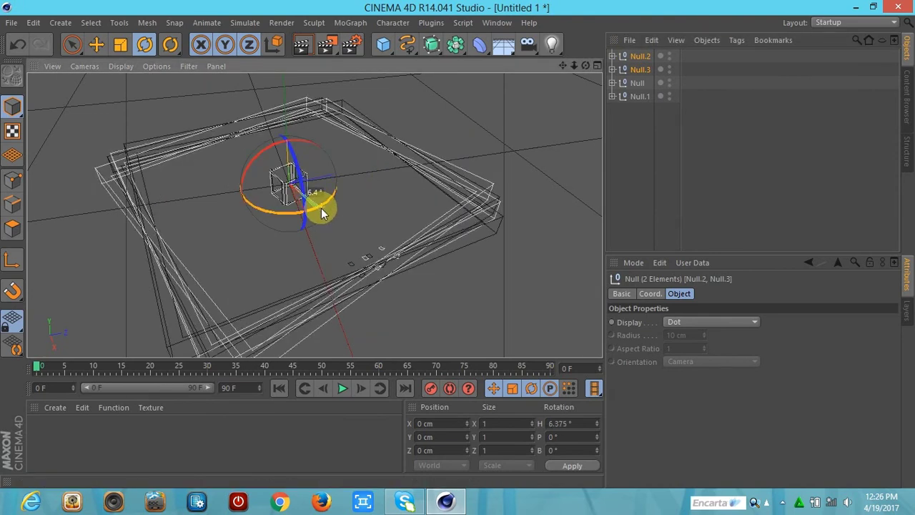
pyautogui.moveTo(317, 205); pyautogui.dragTo(326, 208)
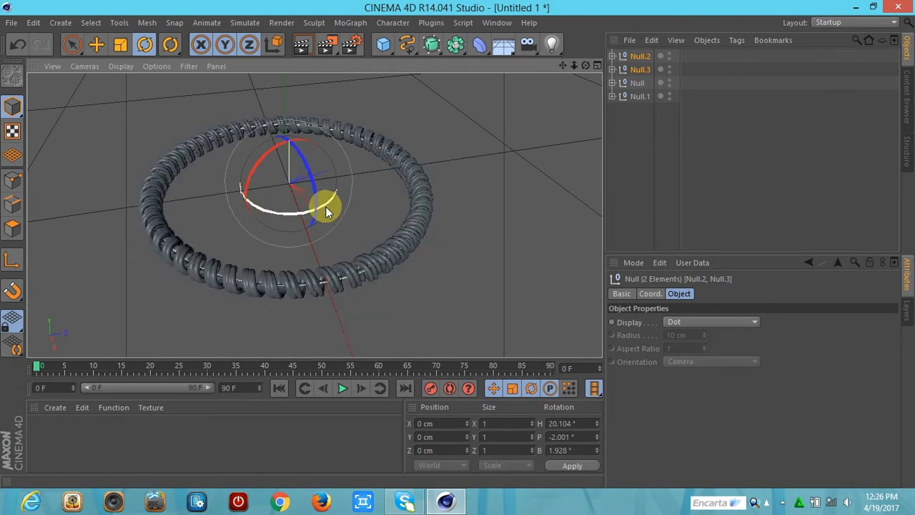
pyautogui.doubleClick(637, 56)
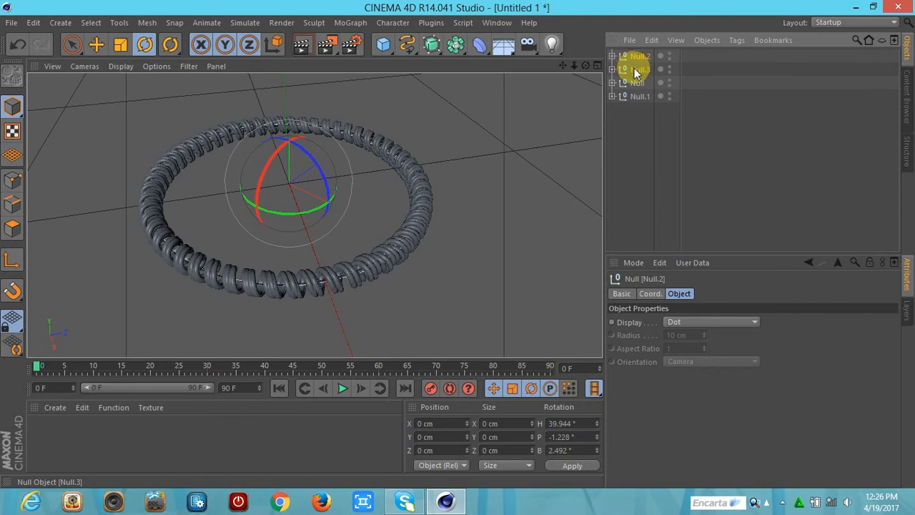
pyautogui.keyDown('ctrl'); pyautogui.click(634, 68); pyautogui.keyUp('ctrl')
pyautogui.hotkey('ctrl', 'c')
pyautogui.hotkey('ctrl', 'v')
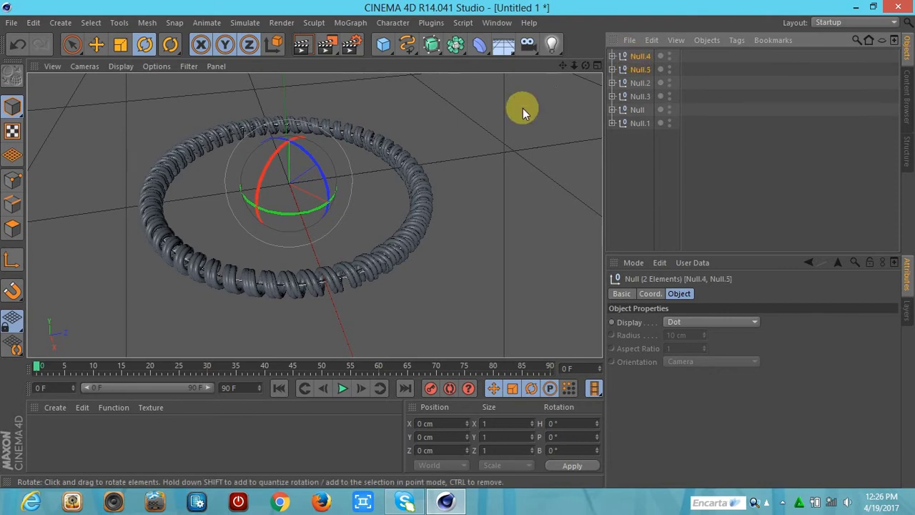
pyautogui.moveTo(301, 216); pyautogui.dragTo(311, 216)
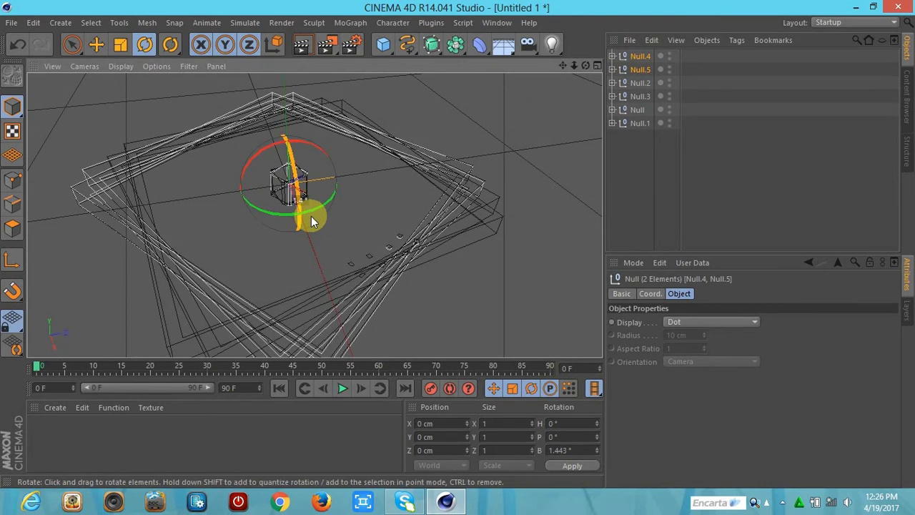
pyautogui.moveTo(305, 213); pyautogui.dragTo(322, 216)
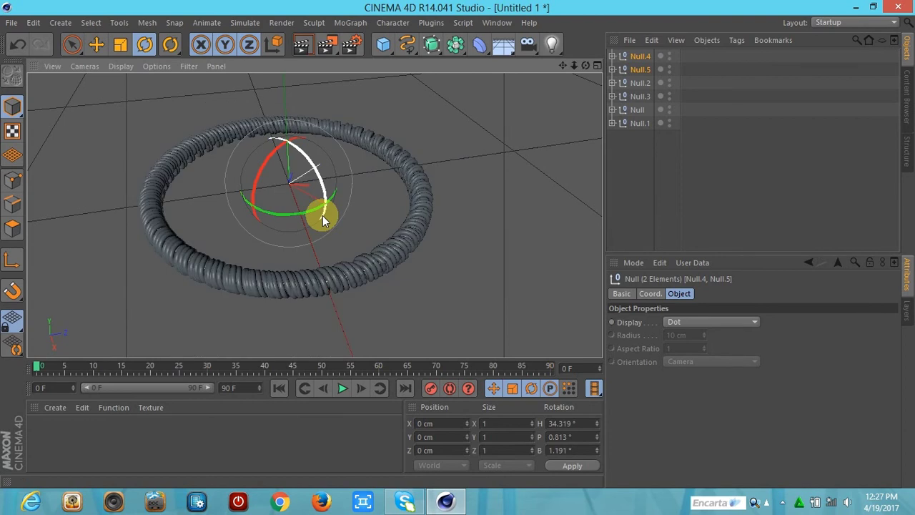
pyautogui.click(97, 45)
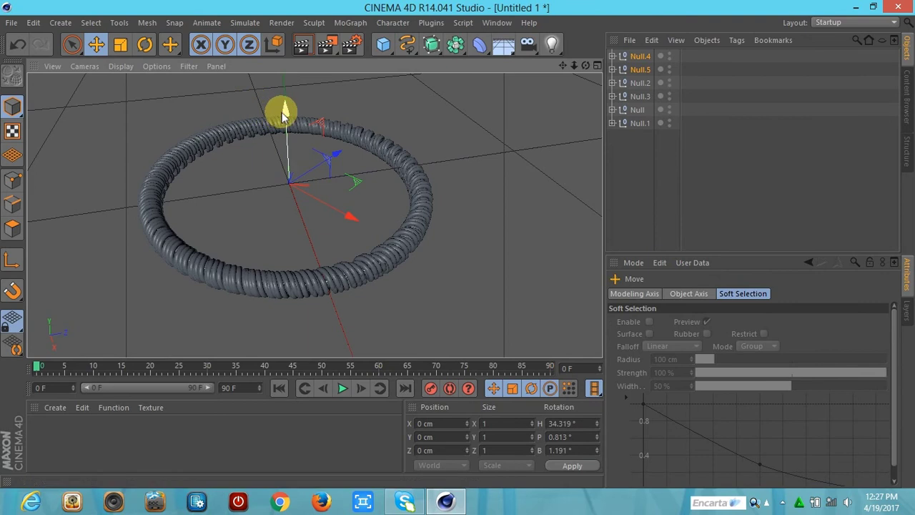
pyautogui.moveTo(285, 113); pyautogui.dragTo(286, 118)
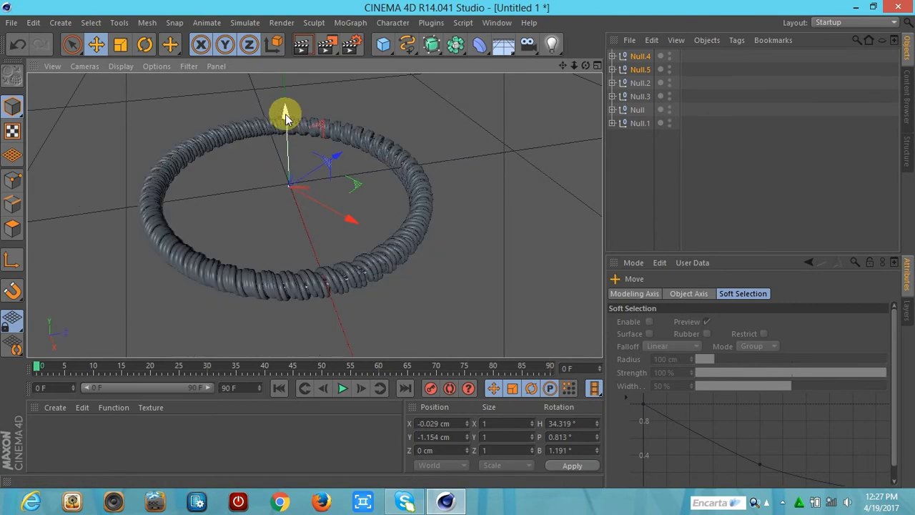
pyautogui.moveTo(286, 107); pyautogui.dragTo(286, 107)
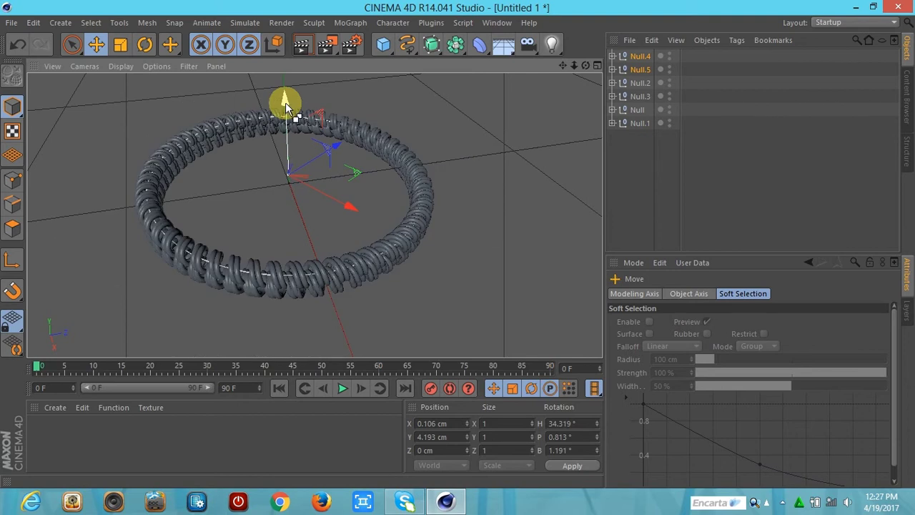
pyautogui.hotkey('ctrl', 'z')
pyautogui.hotkey('ctrl', 'z')
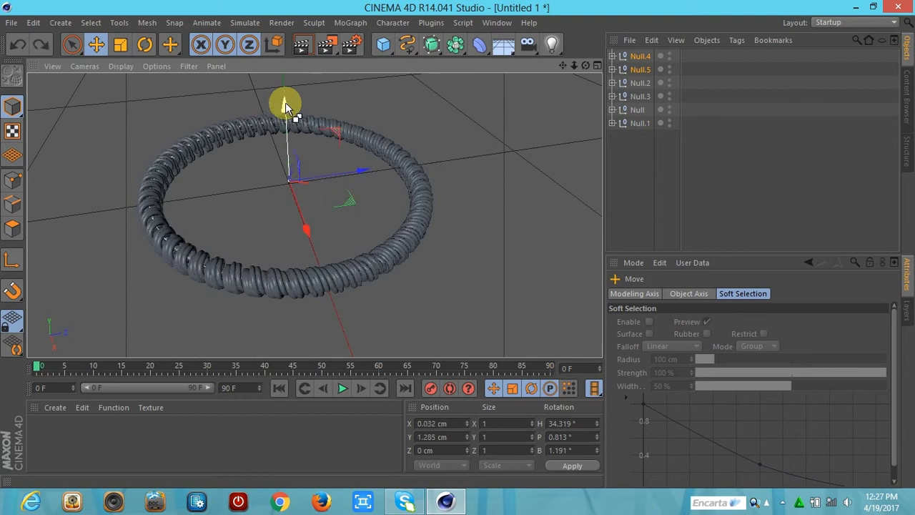
pyautogui.hotkey('ctrl', 'z')
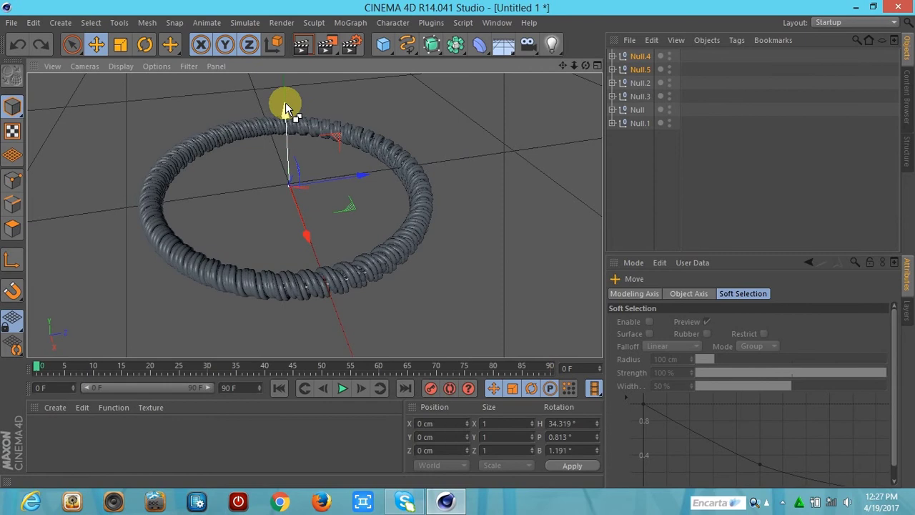
pyautogui.hotkey('ctrl', 'z')
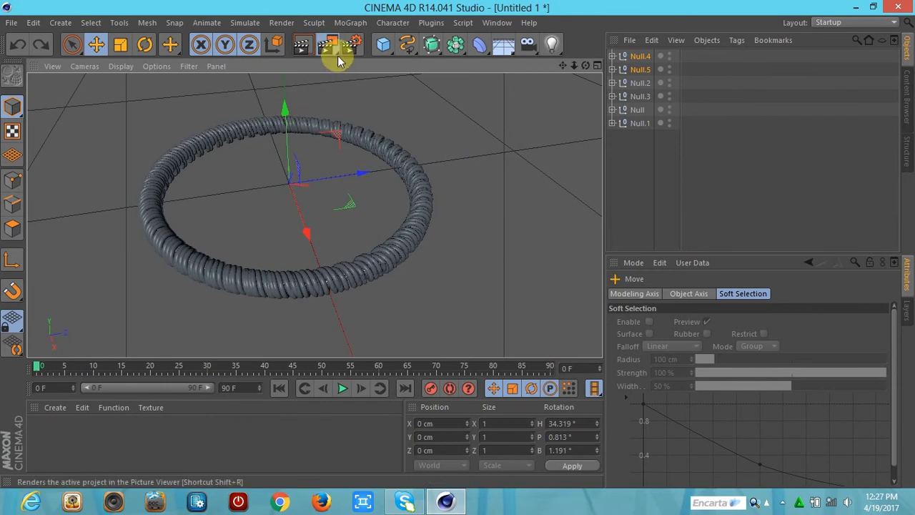
# Render the braided ring to the Picture Viewer, then delete all six Null groups
pyautogui.moveTo(337, 55); pyautogui.dragTo(381, 114)
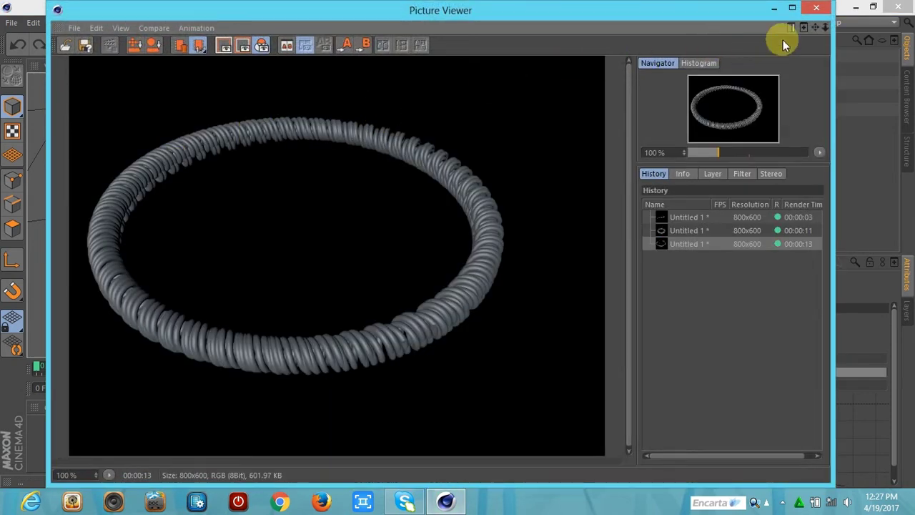
pyautogui.click(817, 9)
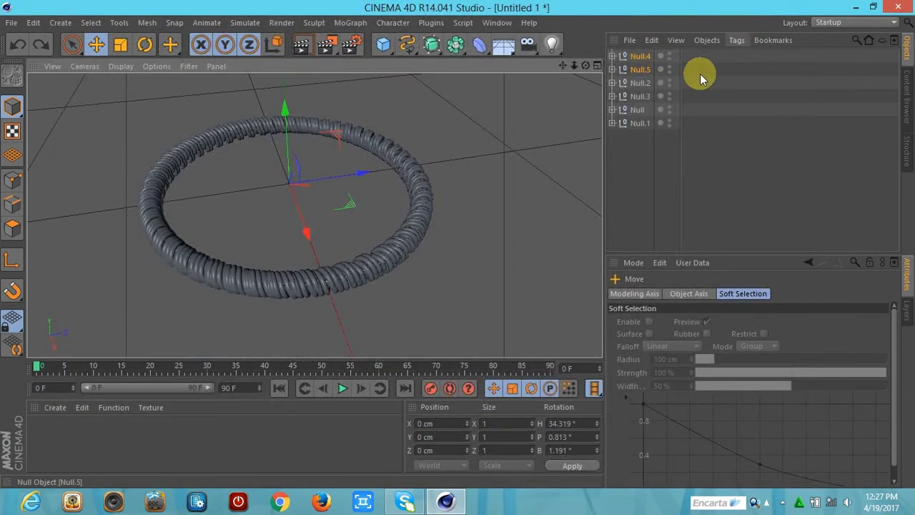
pyautogui.click(642, 56)
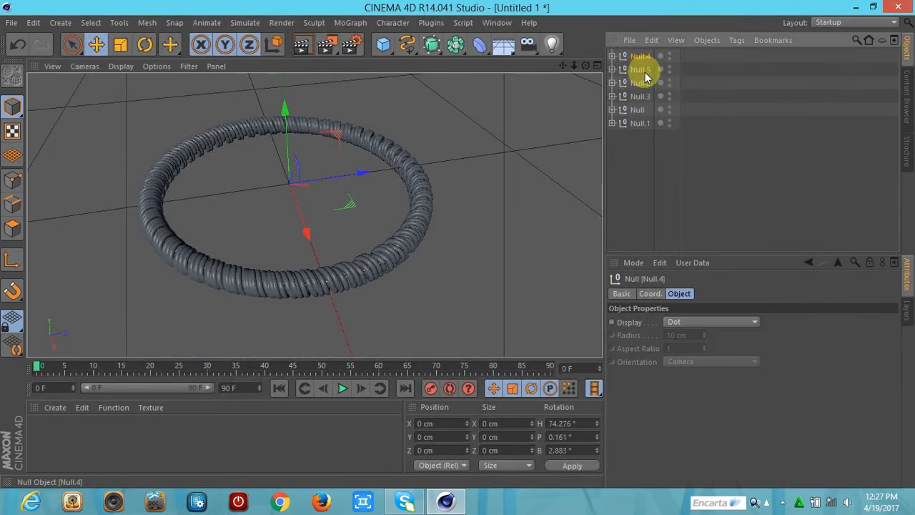
pyautogui.keyDown('shift'); pyautogui.click(640, 122); pyautogui.keyUp('shift')
pyautogui.press('Delete')
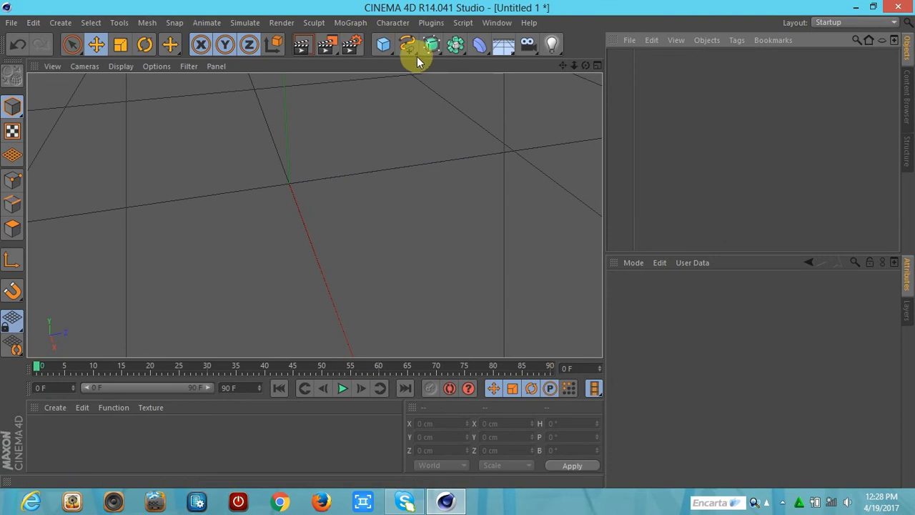
# Add a 400 cm Rectangle spline with Rounding enabled (51 cm corner radius)
pyautogui.click(416, 56)
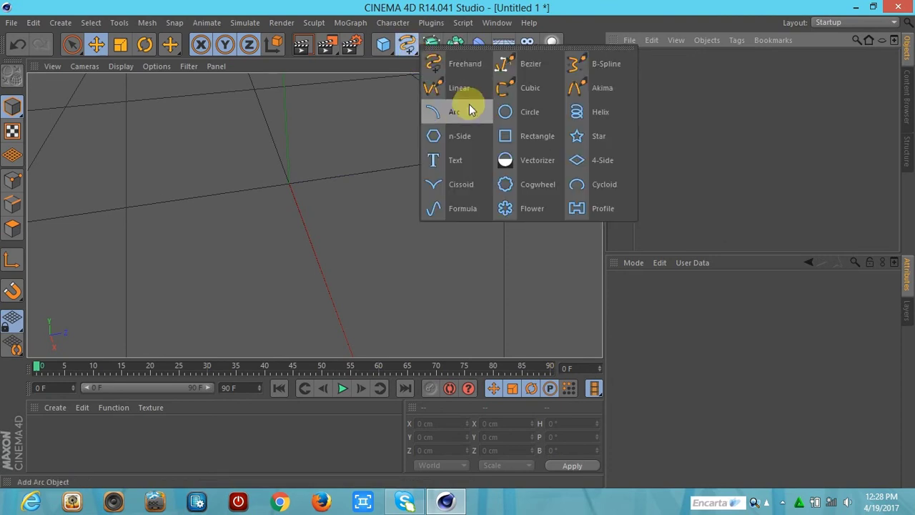
pyautogui.click(523, 132)
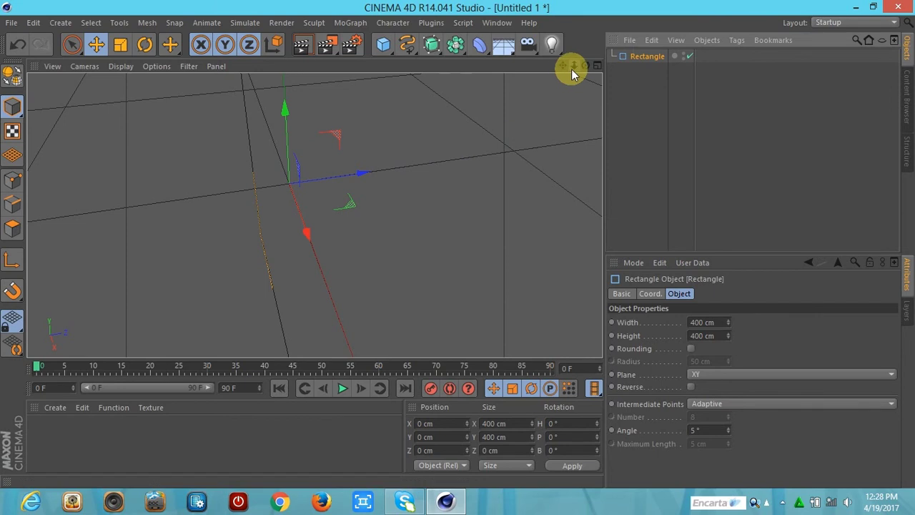
pyautogui.moveTo(572, 69)
pyautogui.mouseDown()
pyautogui.moveTo(601, 86)
pyautogui.moveTo(649, 213)
pyautogui.mouseUp()
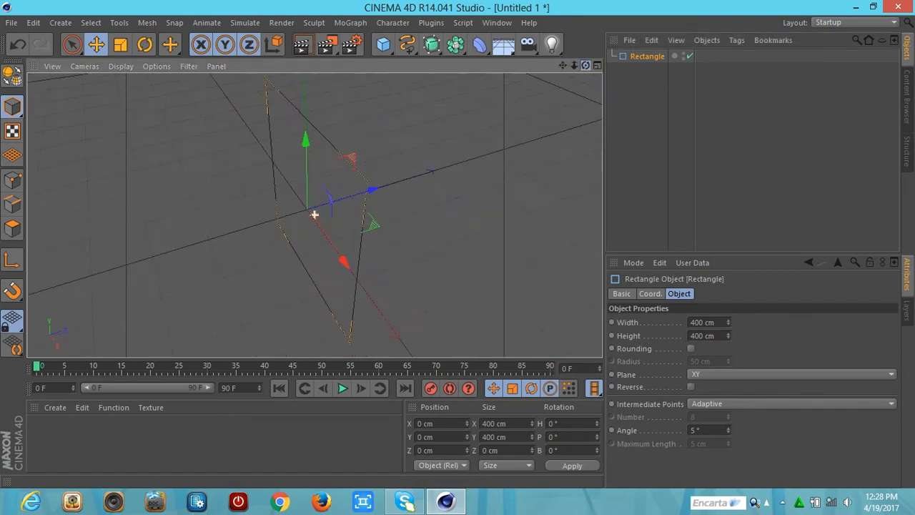
pyautogui.click(692, 349)
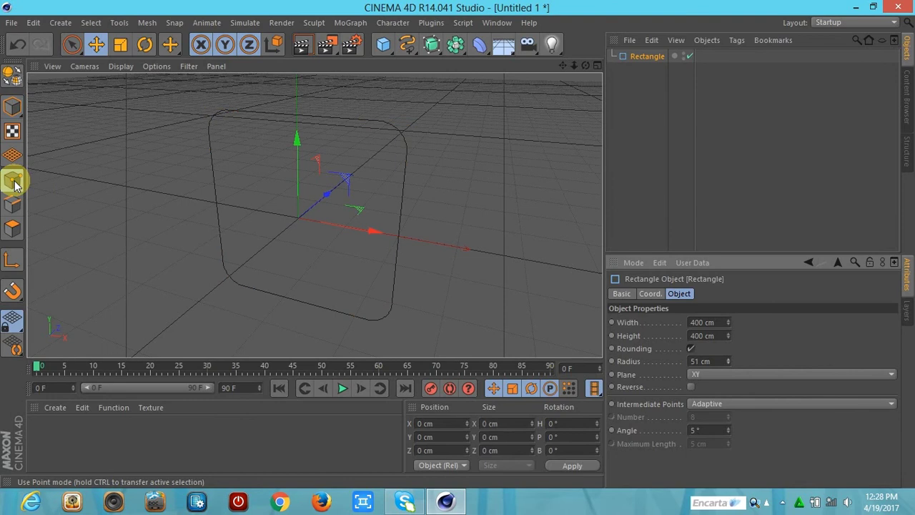
# Make the rectangle an editable spline and switch to the four-viewport layout
pyautogui.click(15, 78)
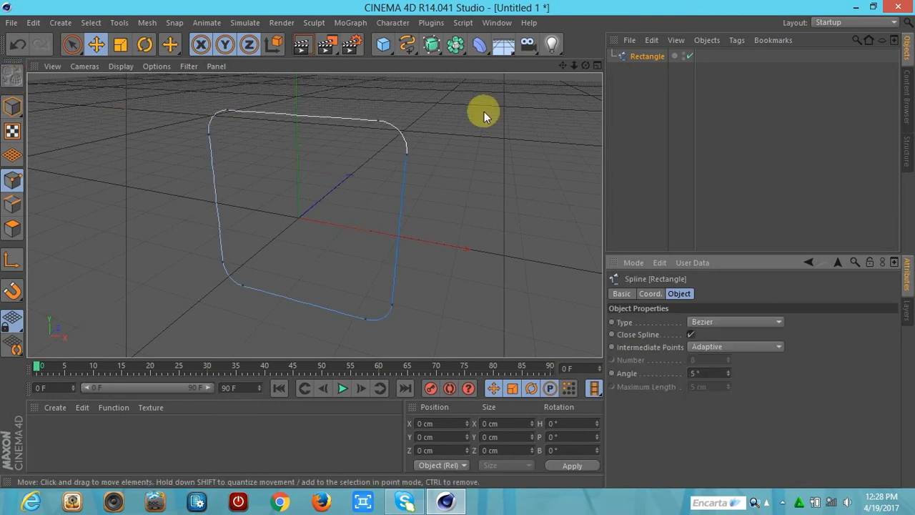
pyautogui.moveTo(585, 65); pyautogui.dragTo(586, 65)
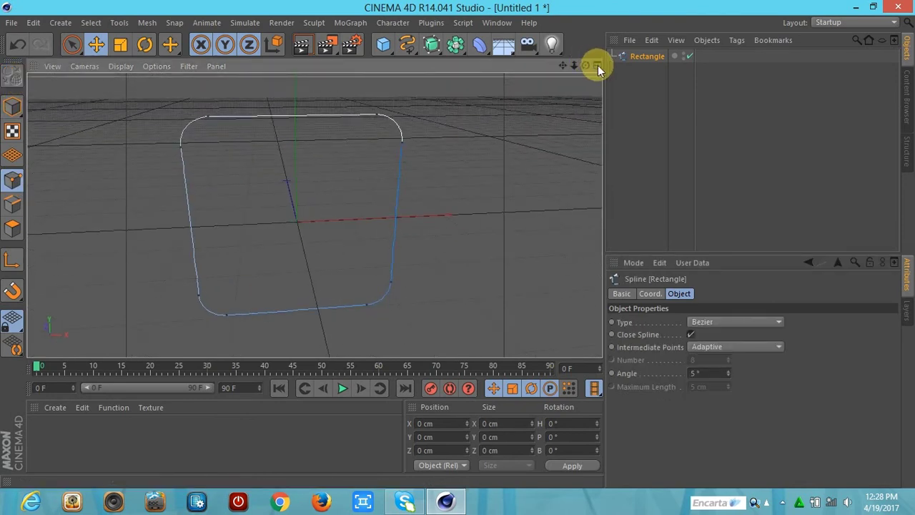
pyautogui.click(597, 65)
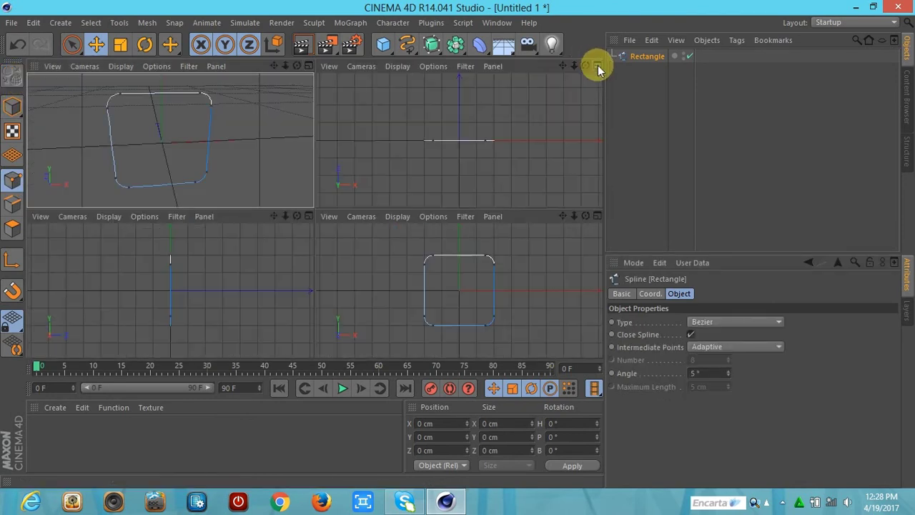
# Cut across the rectangle spline with the Knife tool
pyautogui.rightClick(524, 260)
pyautogui.click(557, 316)
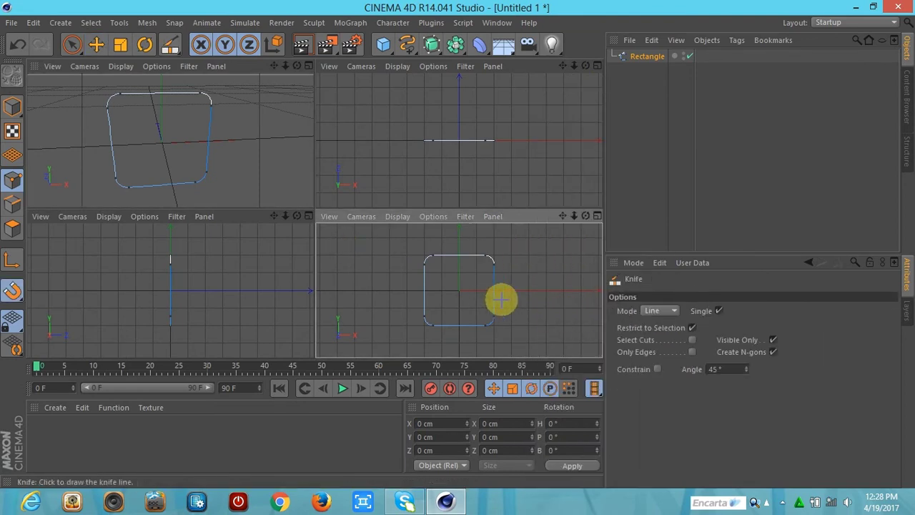
pyautogui.moveTo(413, 289); pyautogui.dragTo(533, 290)
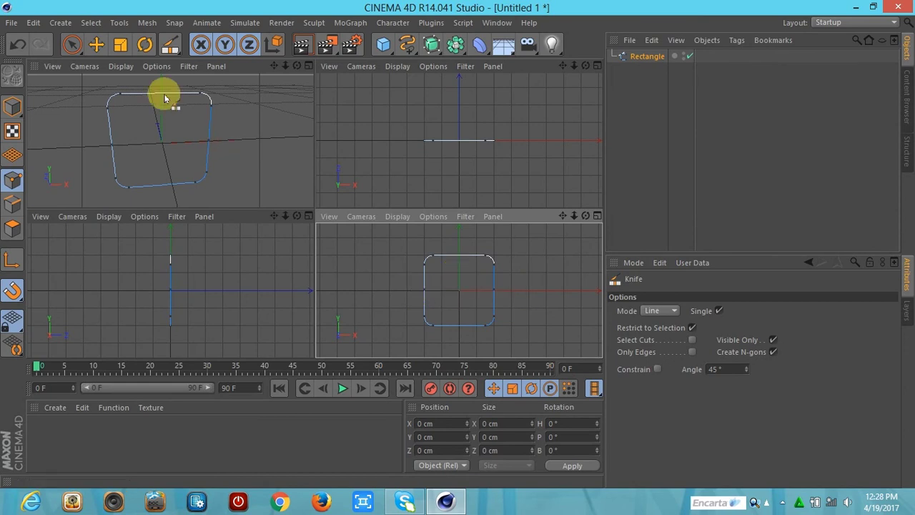
# Box-select the points along the spline's top edge
pyautogui.click(96, 45)
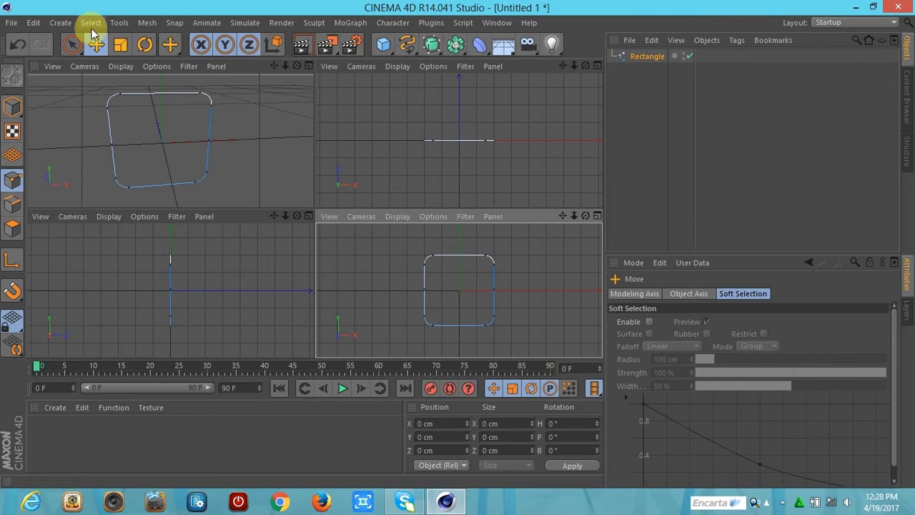
pyautogui.click(91, 22)
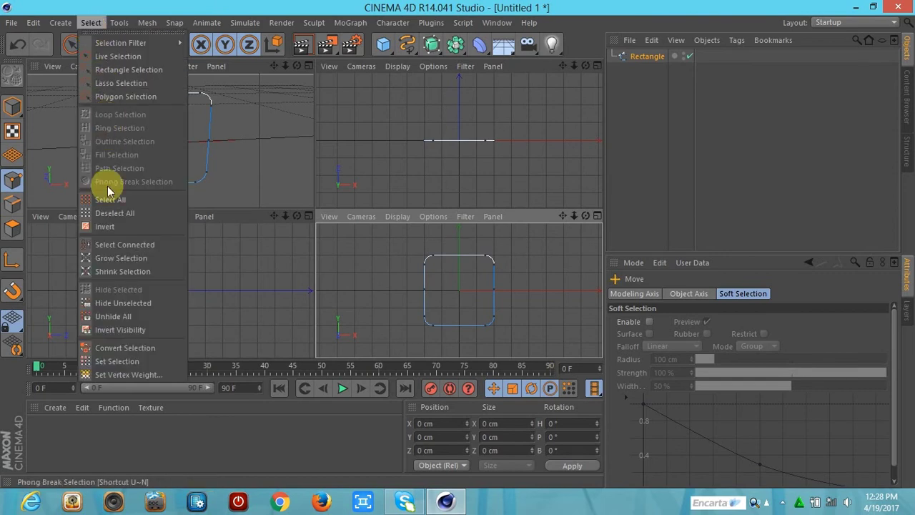
pyautogui.click(100, 71)
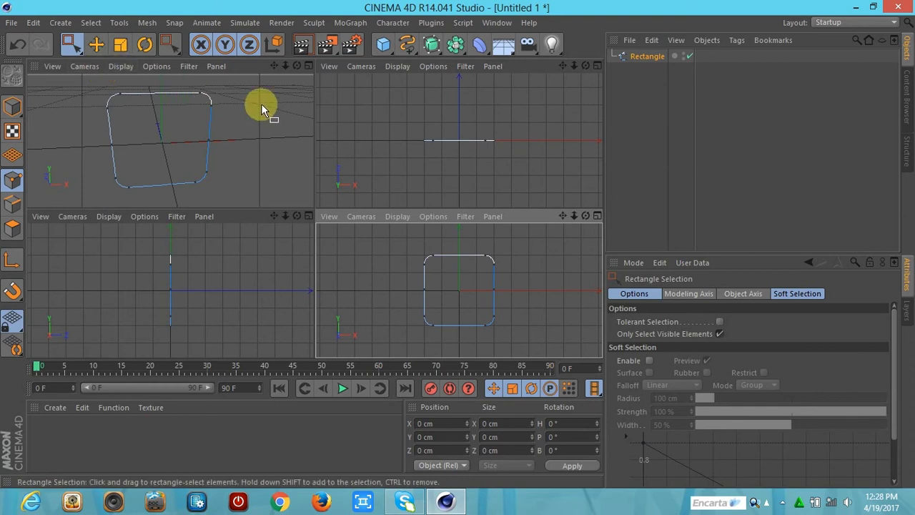
pyautogui.moveTo(394, 236); pyautogui.dragTo(522, 286)
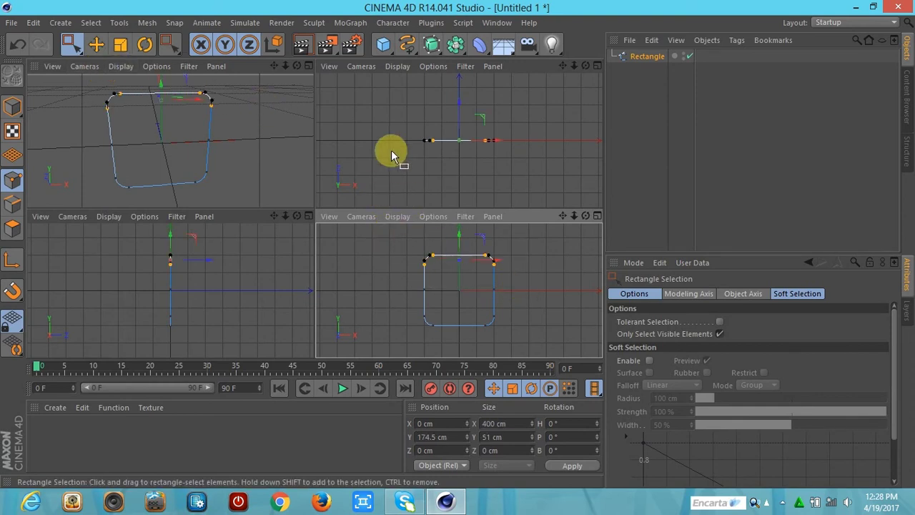
# Move the top-edge points back along Z and down in Y (Y 70.82, Z 165.12 cm)
pyautogui.click(98, 44)
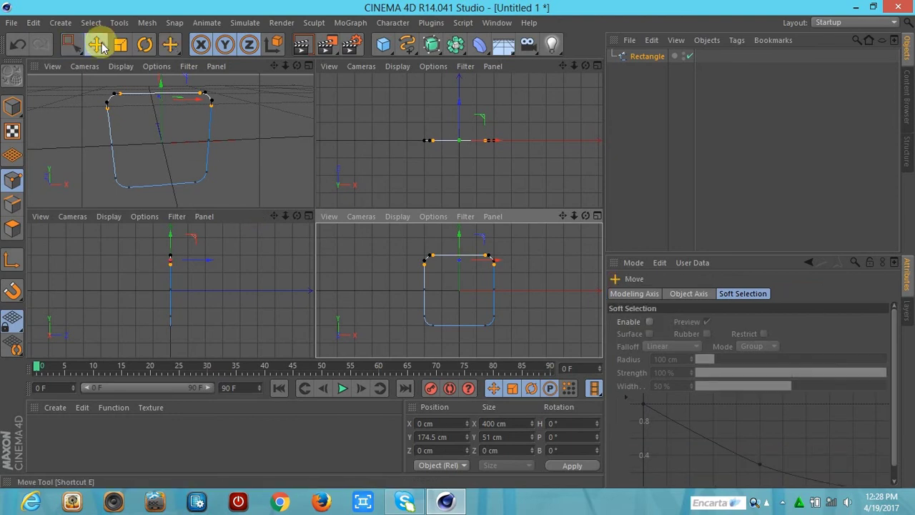
pyautogui.moveTo(207, 262); pyautogui.dragTo(236, 276)
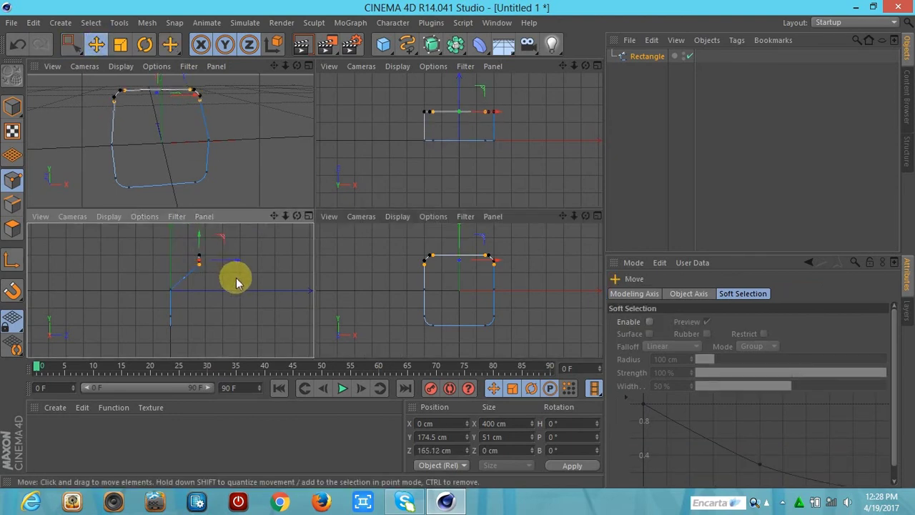
pyautogui.moveTo(203, 235); pyautogui.dragTo(212, 251)
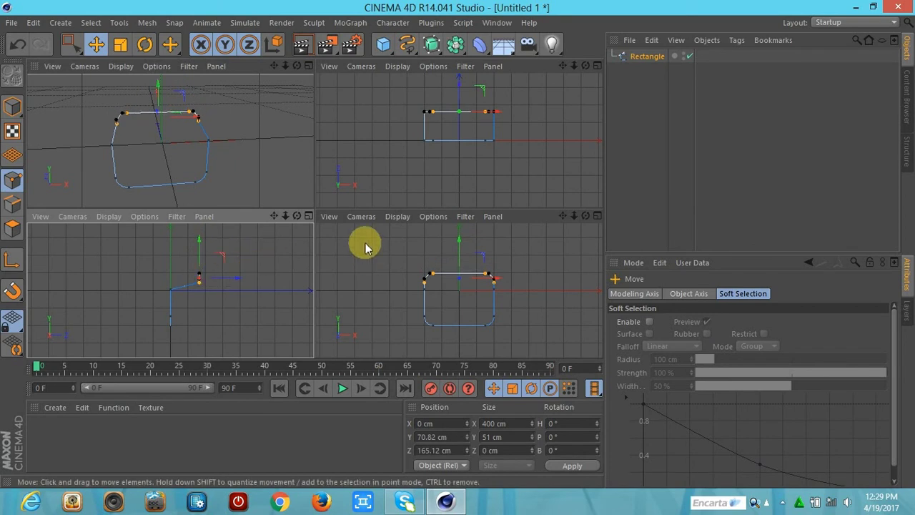
# Reselect the rectangle's top edge points and raise them along Y
pyautogui.moveTo(172, 46); pyautogui.dragTo(204, 87)
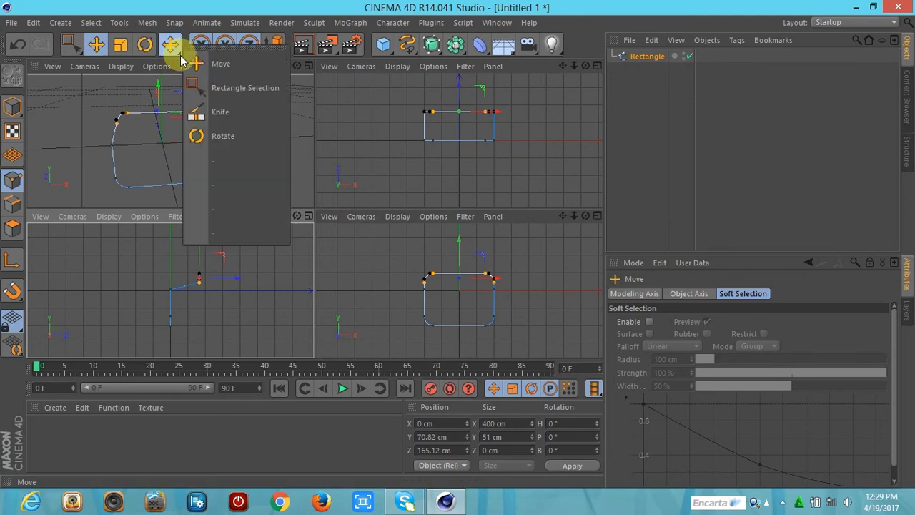
pyautogui.moveTo(422, 248); pyautogui.dragTo(526, 293)
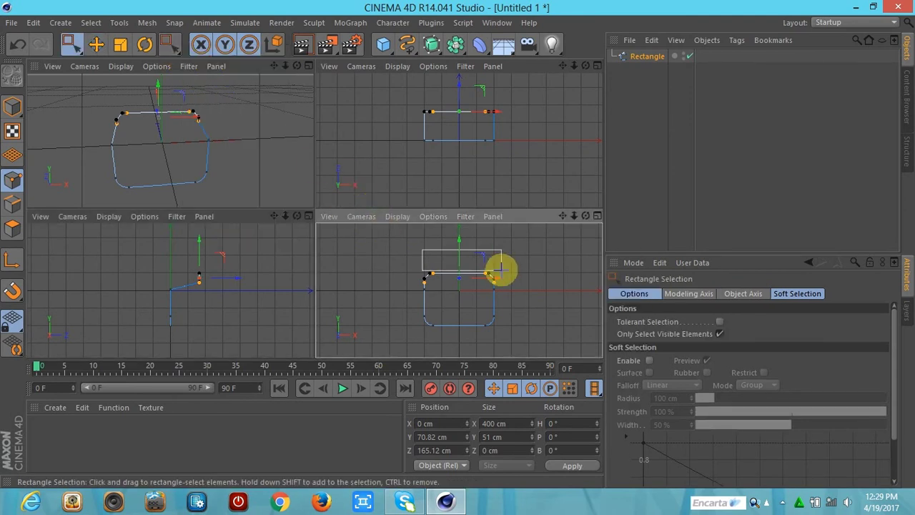
pyautogui.moveTo(459, 239); pyautogui.dragTo(460, 220)
pyautogui.click(96, 44)
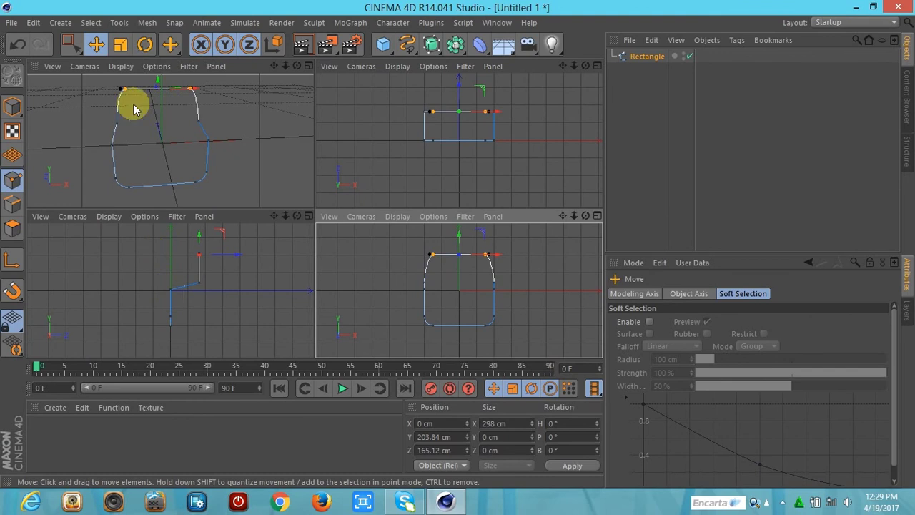
# Give the rectangle's lower-left corner point Soft Interpolation so it curves smoothly
pyautogui.click(173, 48)
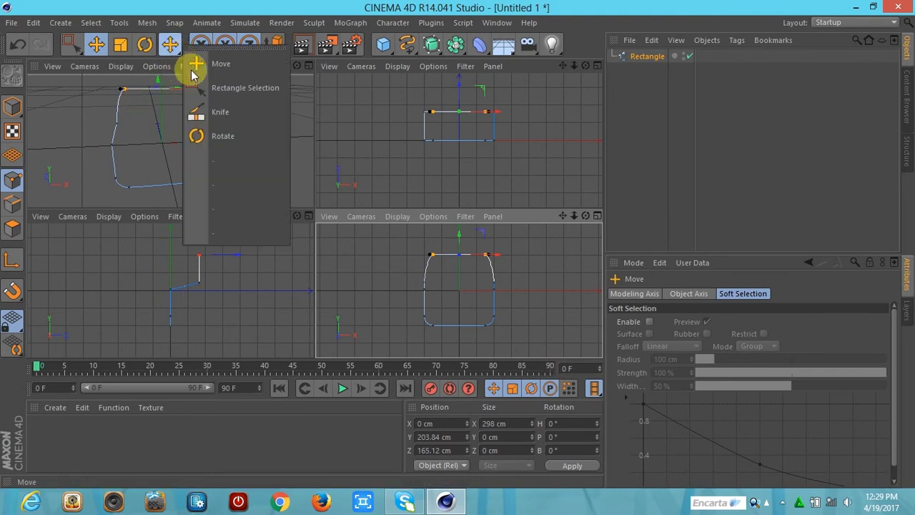
pyautogui.click(214, 89)
pyautogui.moveTo(161, 275)
pyautogui.mouseDown()
pyautogui.moveTo(179, 301)
pyautogui.moveTo(229, 272)
pyautogui.mouseUp()
pyautogui.rightClick(240, 277)
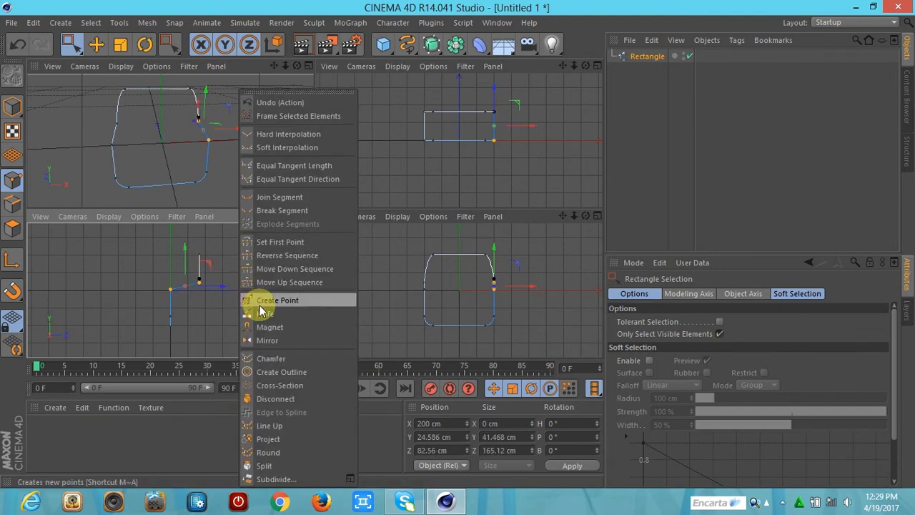
pyautogui.click(285, 148)
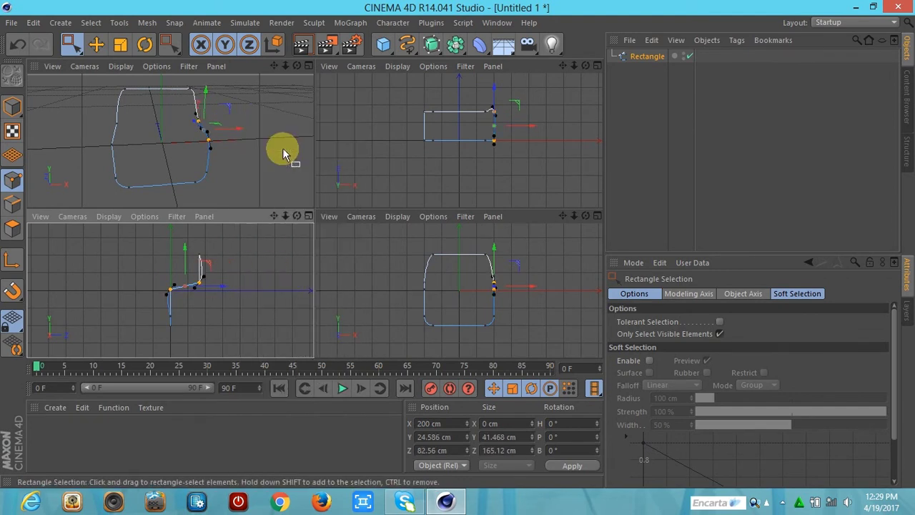
pyautogui.click(93, 45)
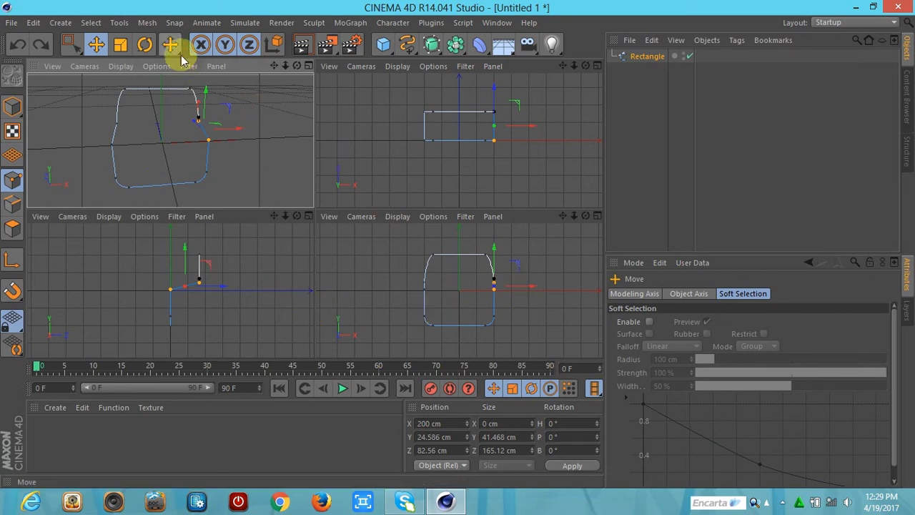
# Switch to Rectangle Selection with Only Select Visible Elements turned off
pyautogui.moveTo(175, 48); pyautogui.dragTo(200, 90)
pyautogui.click(200, 91)
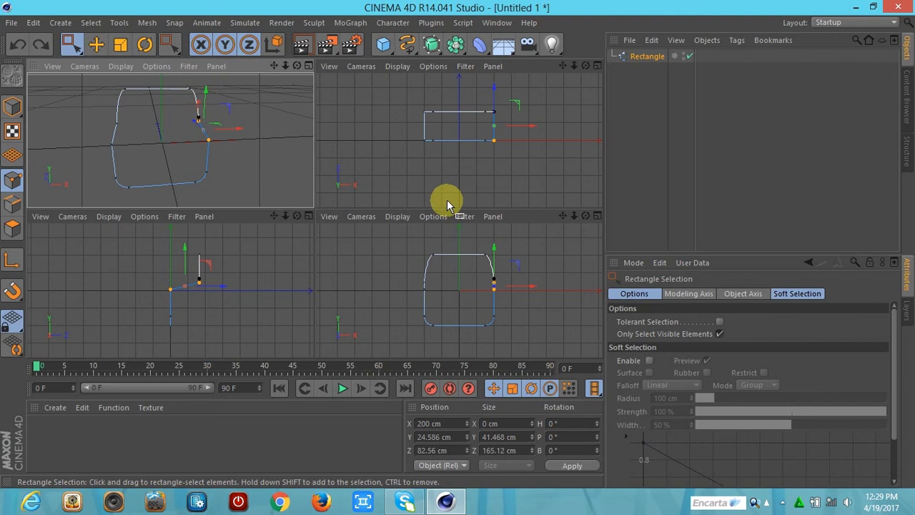
pyautogui.click(272, 279)
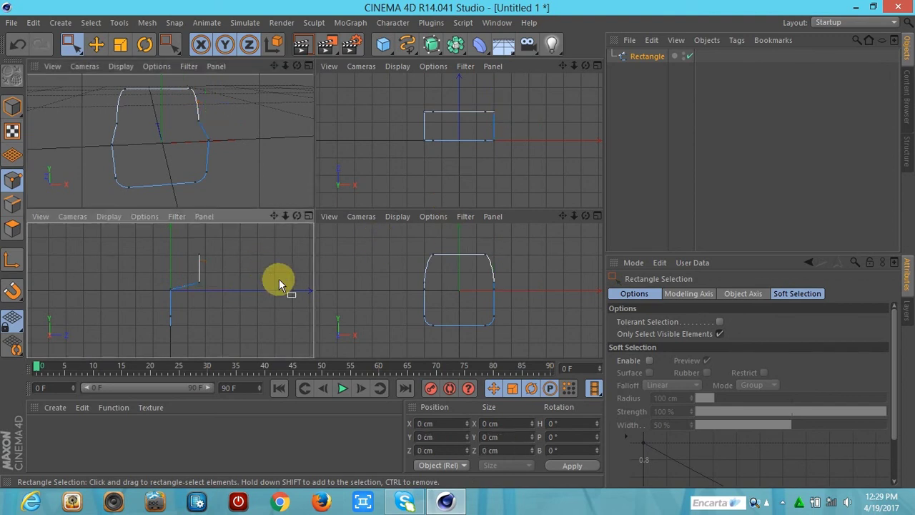
pyautogui.click(719, 334)
# Make the top and bottom corner points Soft Interpolation in side view, then maximize the perspective view
pyautogui.moveTo(192, 275); pyautogui.dragTo(212, 294)
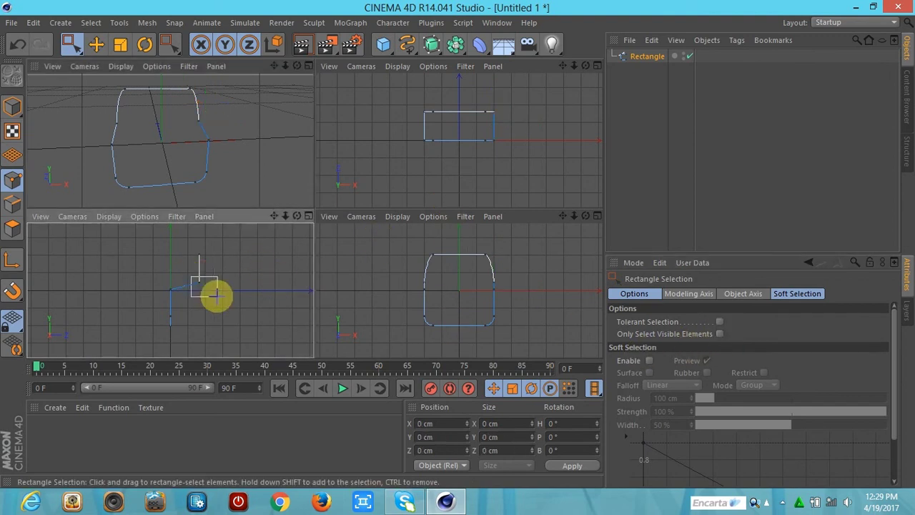
pyautogui.moveTo(158, 280); pyautogui.dragTo(180, 295)
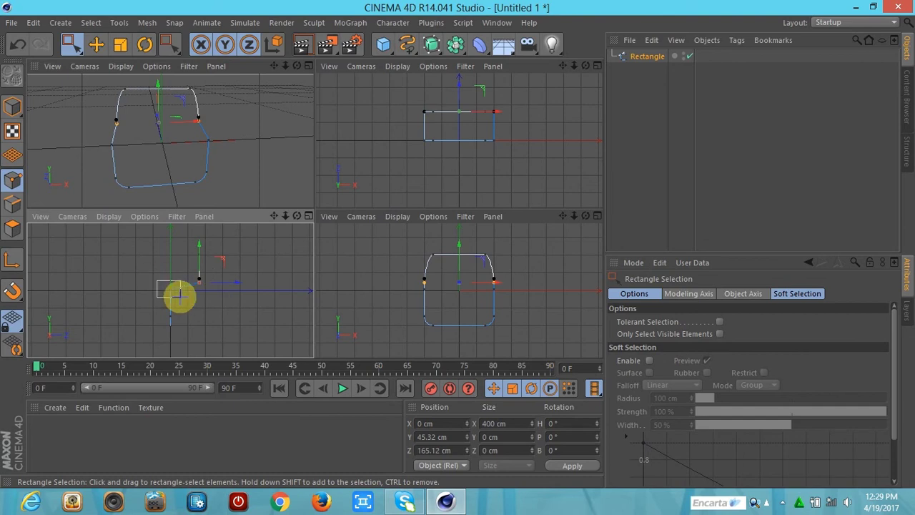
pyautogui.rightClick(246, 257)
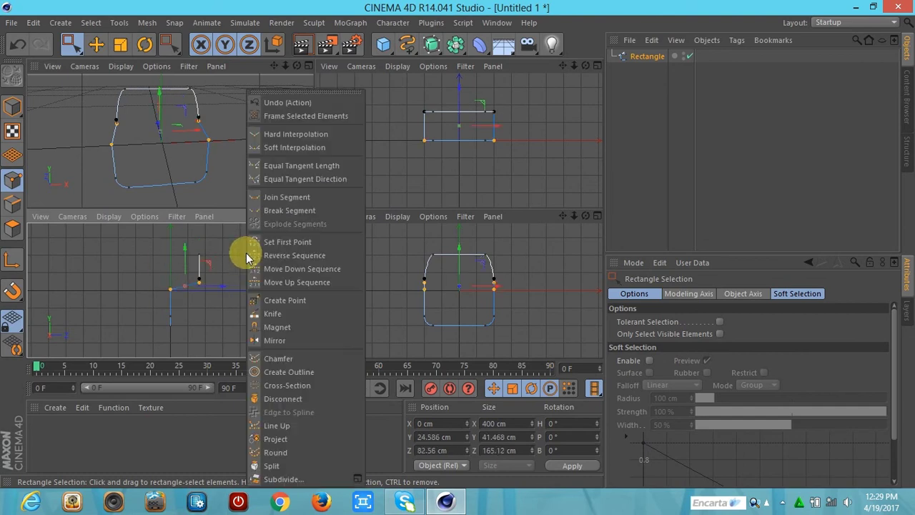
pyautogui.click(276, 147)
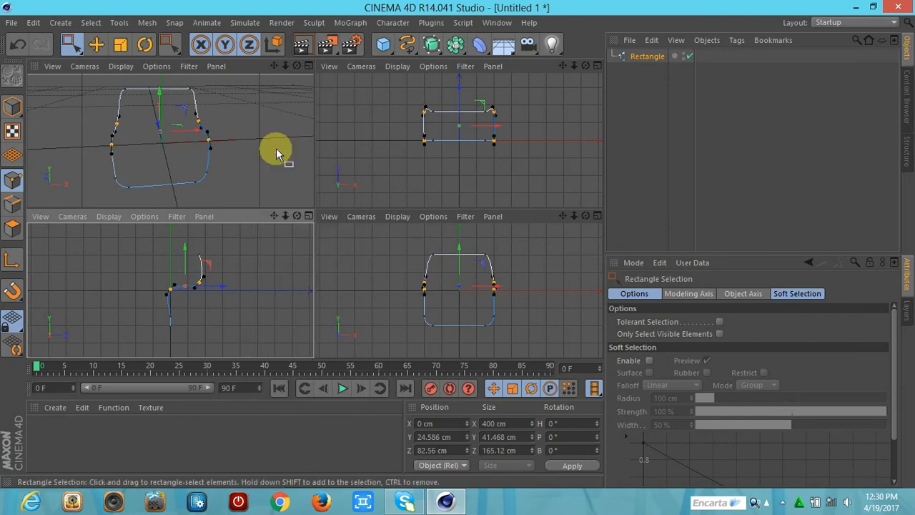
pyautogui.click(100, 45)
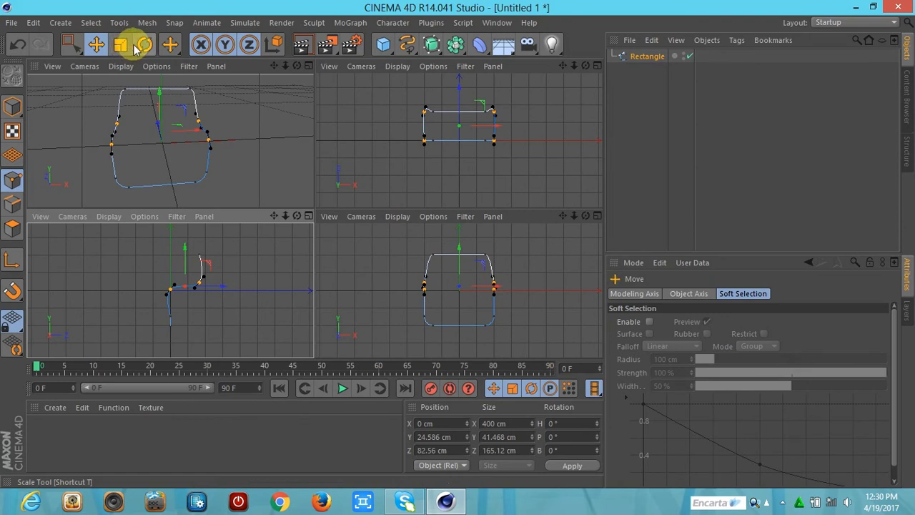
pyautogui.click(307, 67)
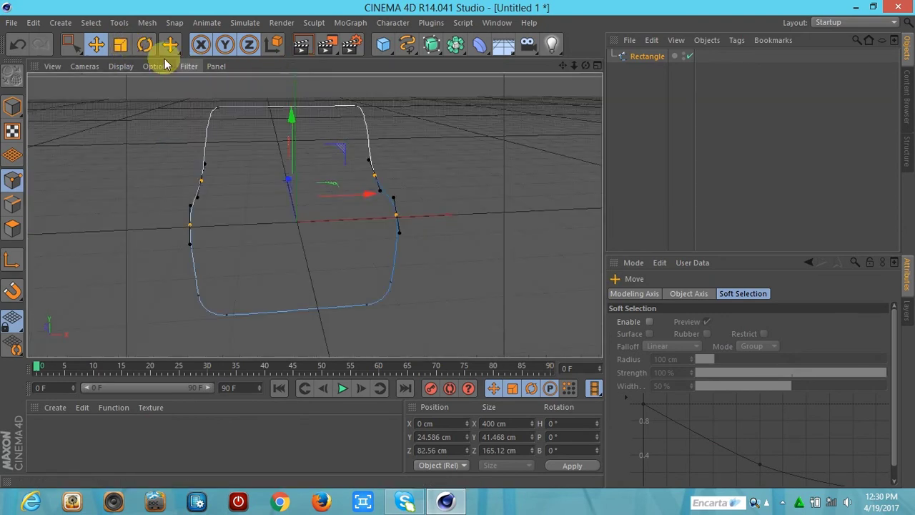
# Orbit around the smoothly curved L-shaped spline from several angles and deselect its points
pyautogui.moveTo(586, 65); pyautogui.dragTo(501, 100)
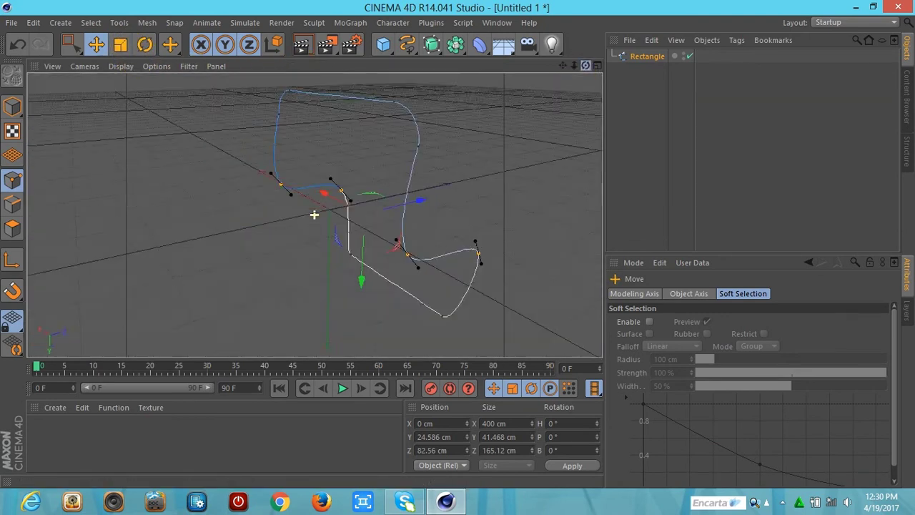
pyautogui.moveTo(314, 215); pyautogui.dragTo(317, 212)
pyautogui.moveTo(586, 65); pyautogui.dragTo(565, 143)
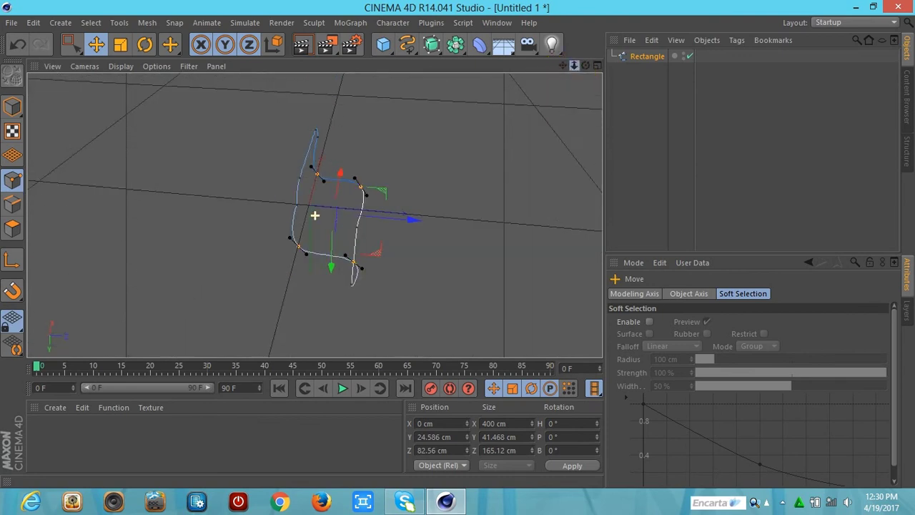
pyautogui.click(211, 102)
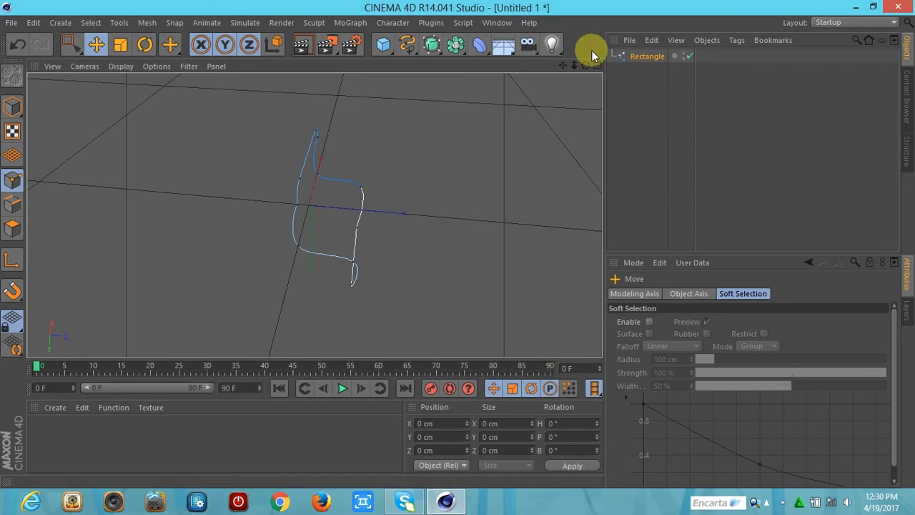
pyautogui.moveTo(586, 65); pyautogui.dragTo(586, 64)
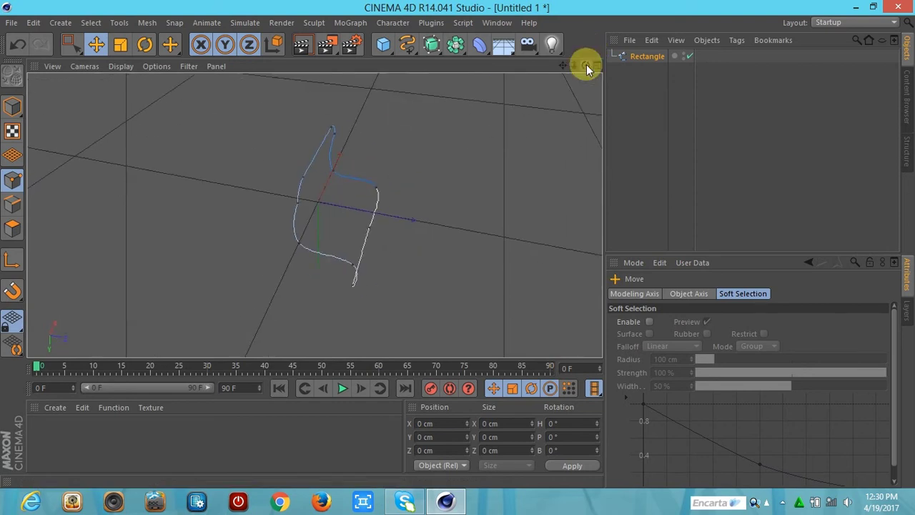
pyautogui.click(408, 44)
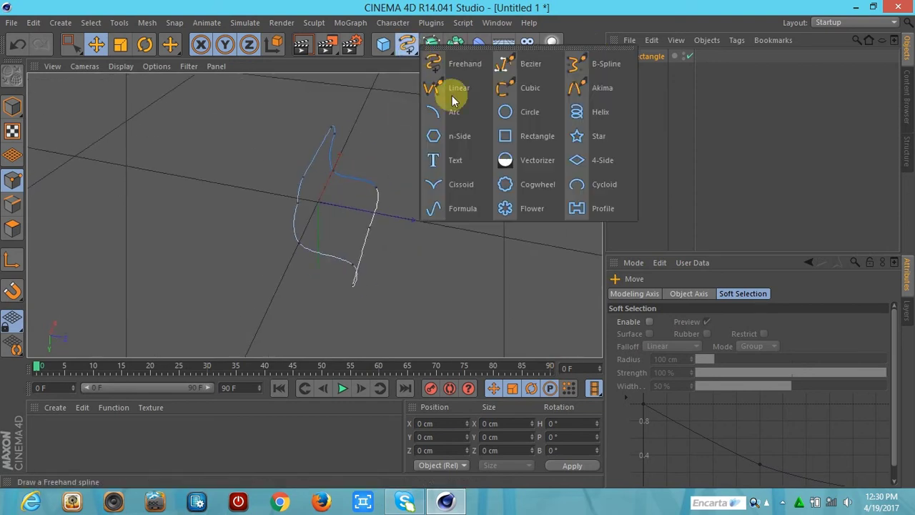
# Add a Helix spline, shift it along Z, and give it 8 cm start and end radii
pyautogui.click(580, 115)
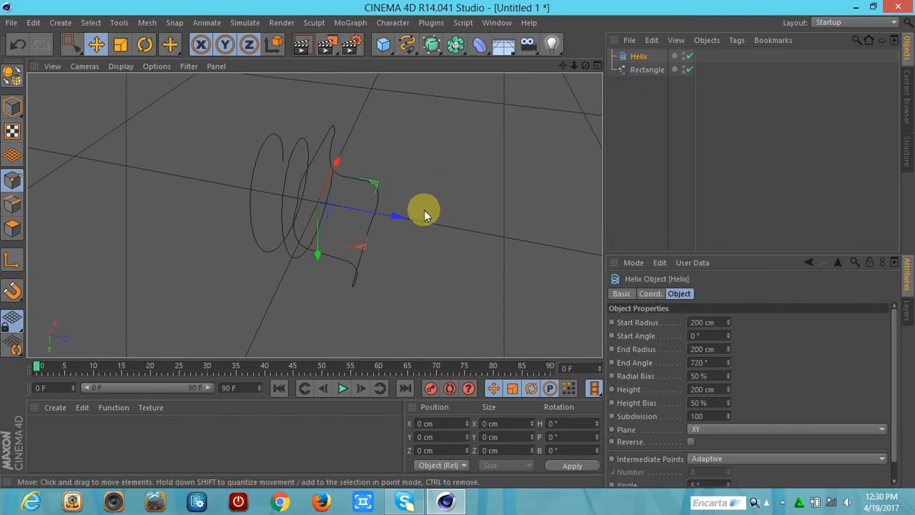
pyautogui.moveTo(407, 216); pyautogui.dragTo(330, 228)
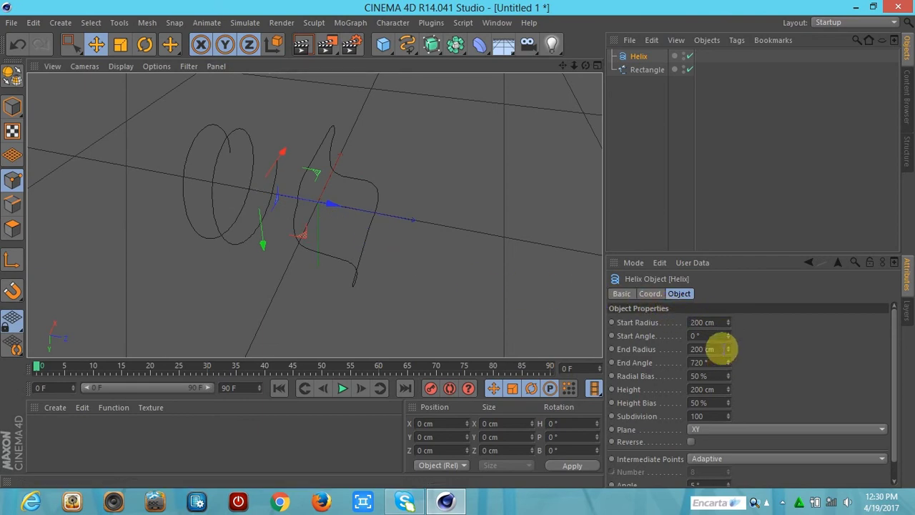
pyautogui.doubleClick(704, 323)
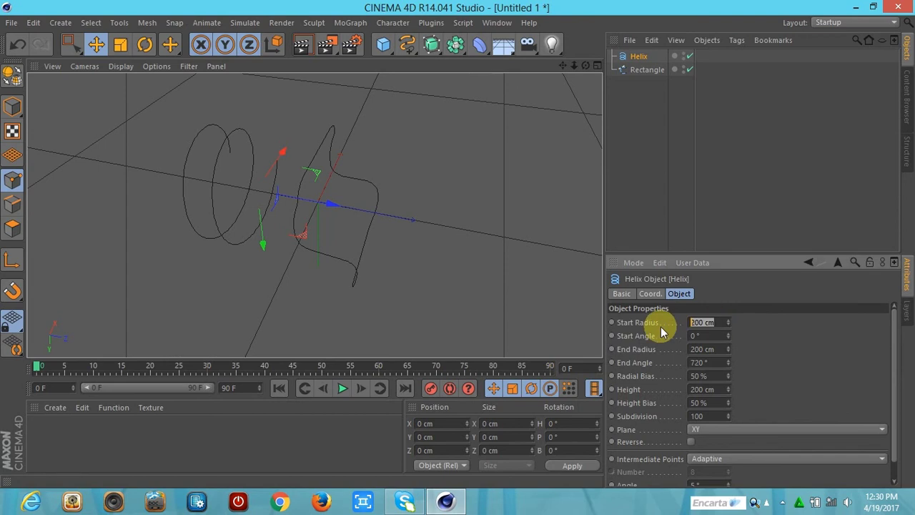
pyautogui.write('5')
pyautogui.doubleClick(715, 349)
pyautogui.write('5')
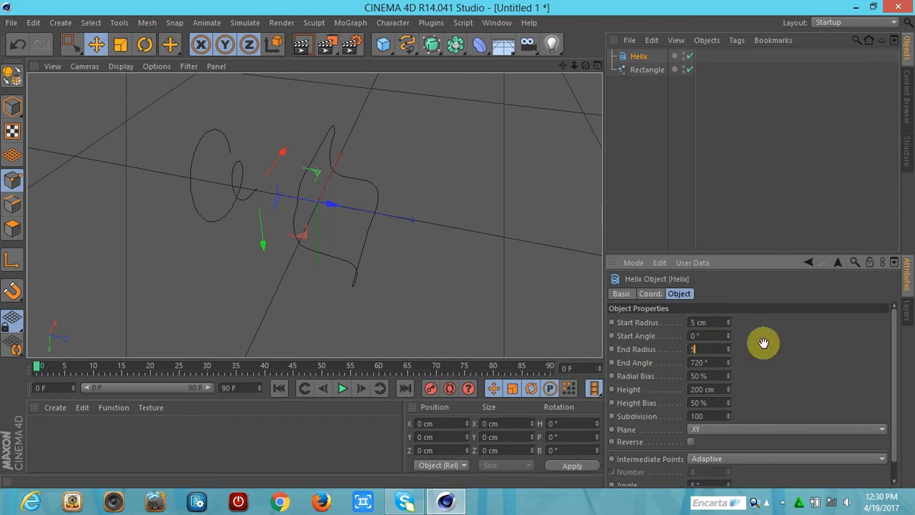
pyautogui.press('Return')
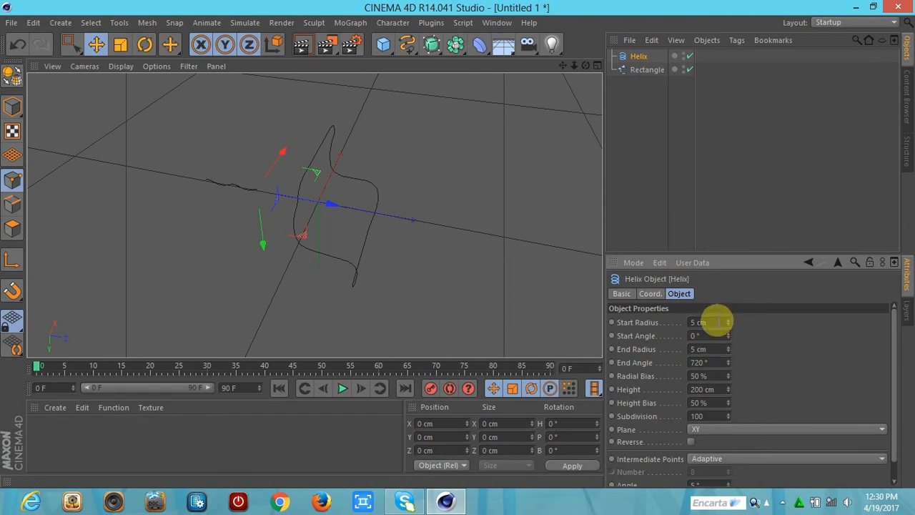
pyautogui.doubleClick(717, 323)
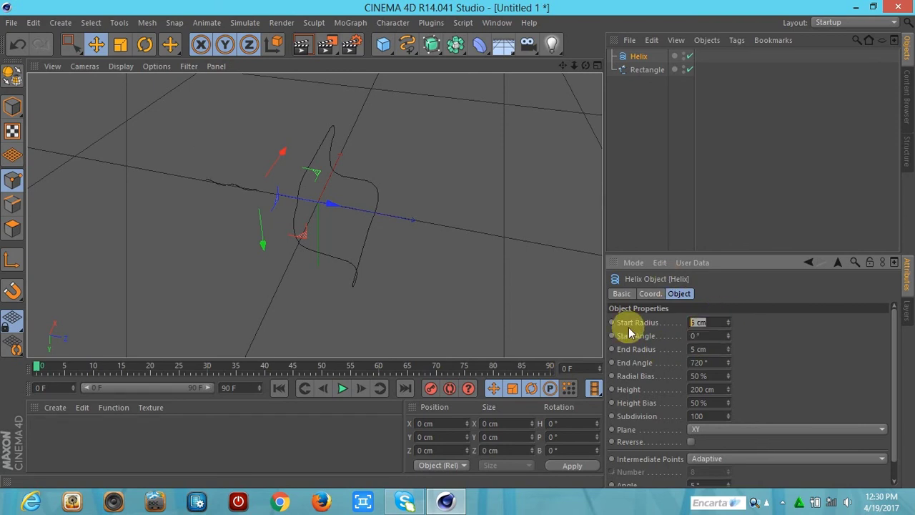
pyautogui.write('8')
pyautogui.doubleClick(715, 349)
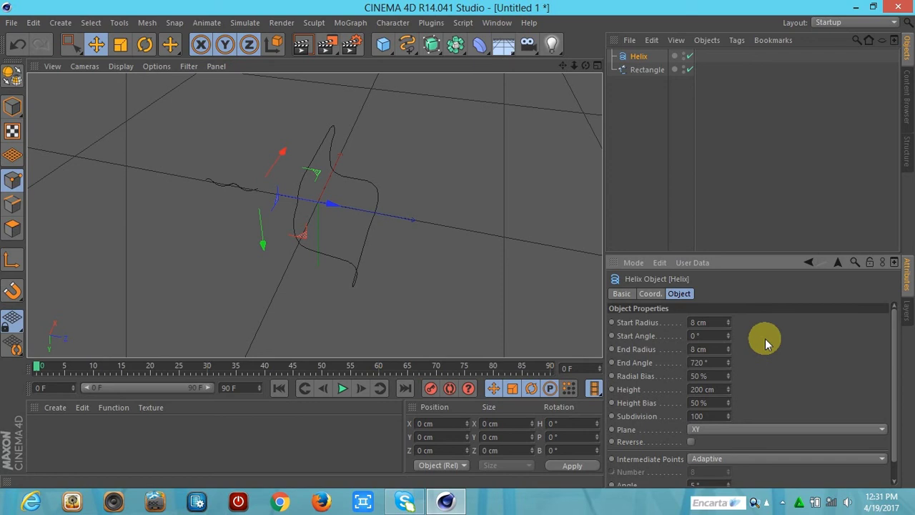
# Set the helix to 1000 subdivisions and a 5000 cm height
pyautogui.doubleClick(715, 416)
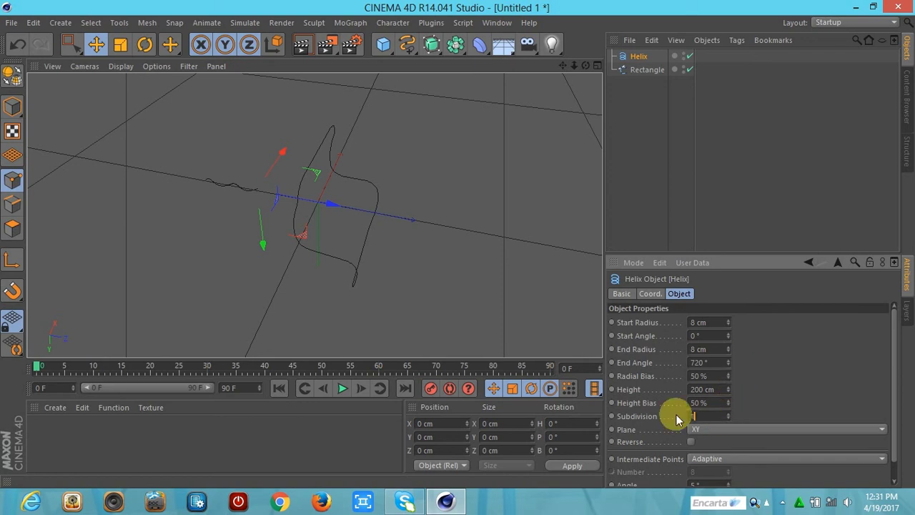
pyautogui.write('1000')
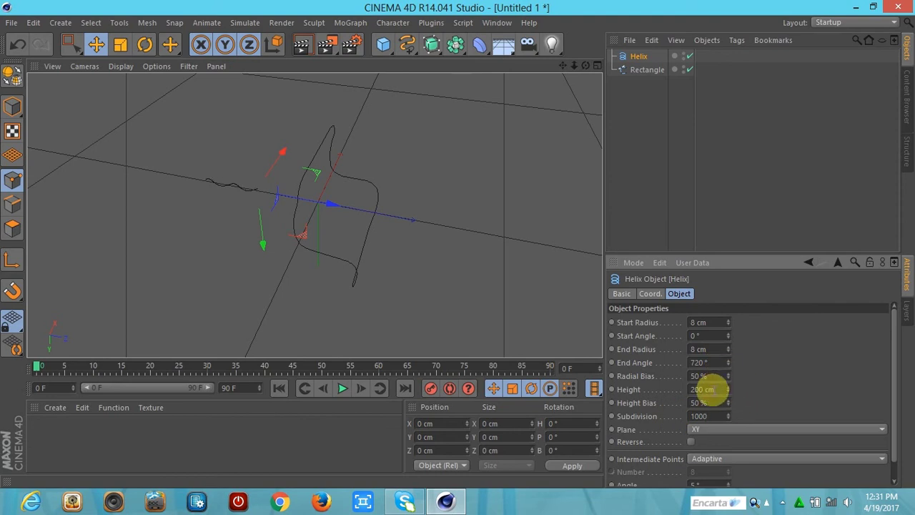
pyautogui.doubleClick(705, 389)
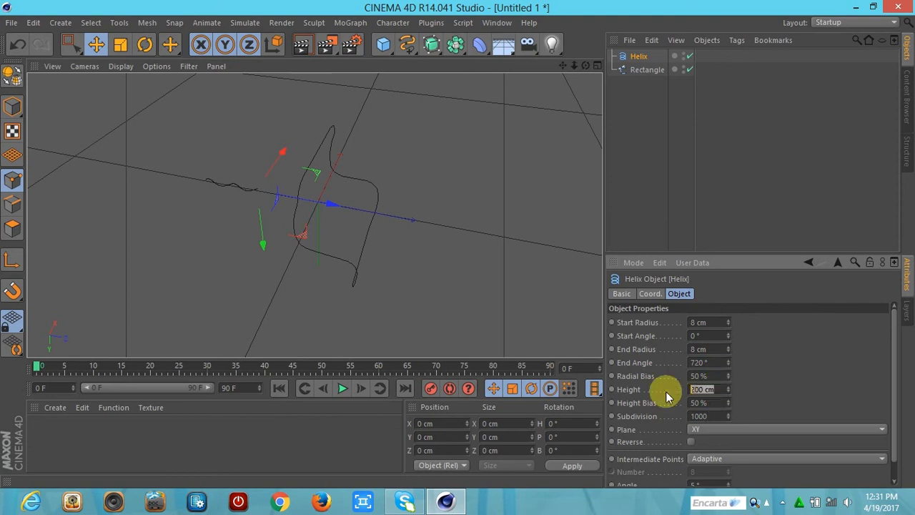
pyautogui.write('5000')
pyautogui.press('Return')
# Raise the helix end angle through 40000° and 60000° up to 100000°
pyautogui.doubleClick(715, 362)
pyautogui.write('4000')
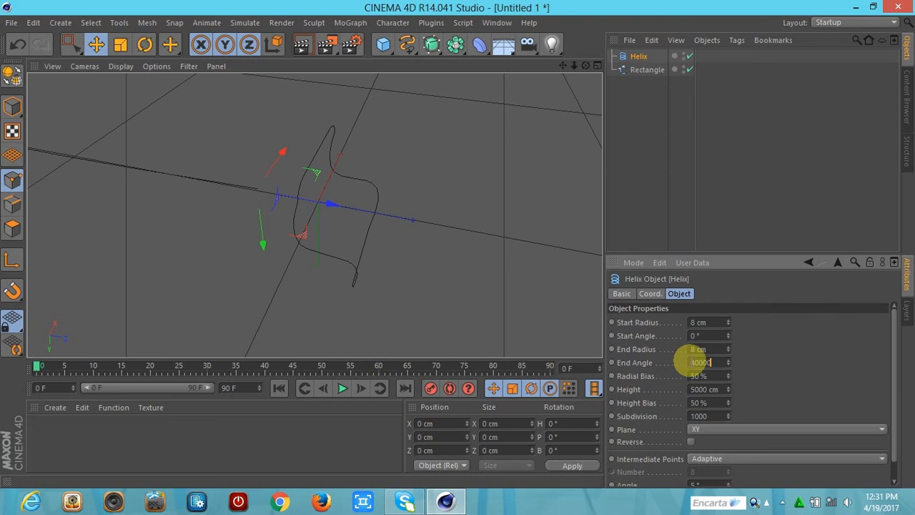
pyautogui.press('Return')
pyautogui.moveTo(715, 363); pyautogui.dragTo(674, 362)
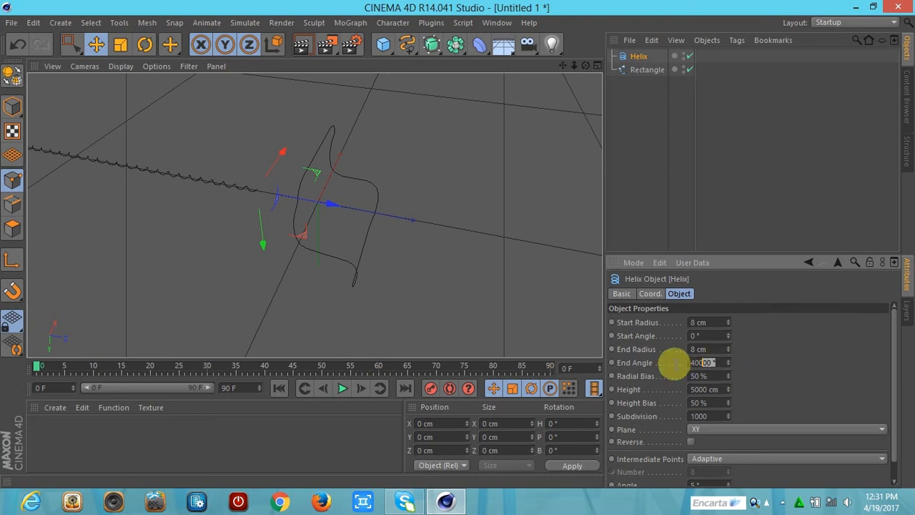
pyautogui.write('60000')
pyautogui.press('Return')
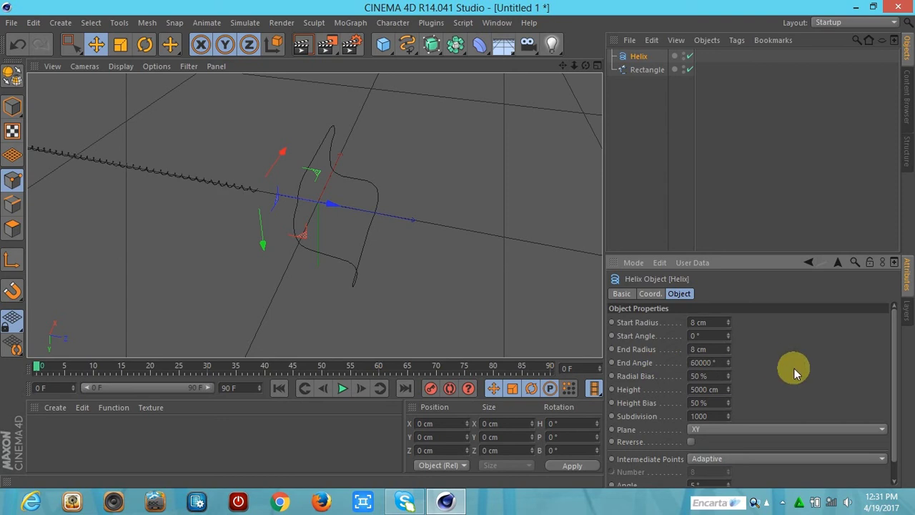
pyautogui.moveTo(717, 363); pyautogui.dragTo(676, 365)
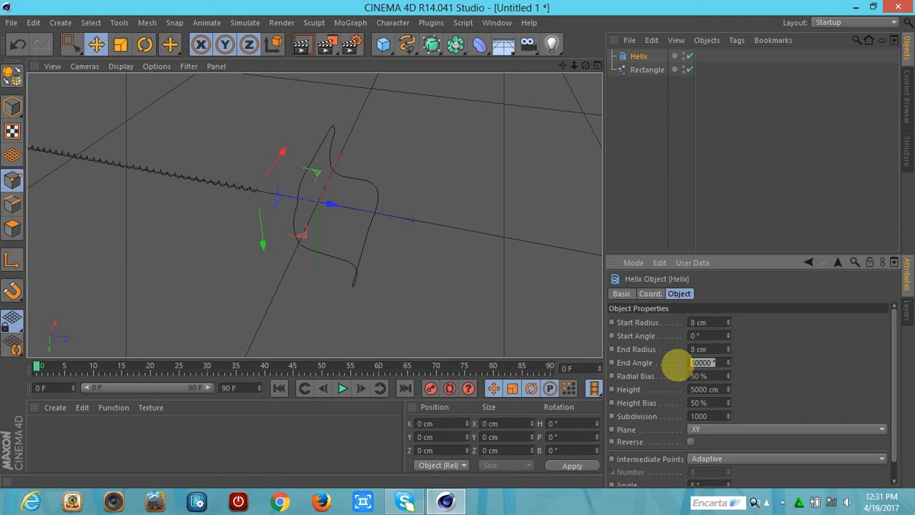
pyautogui.press('BackSpace')
pyautogui.write('000')
pyautogui.press('Return')
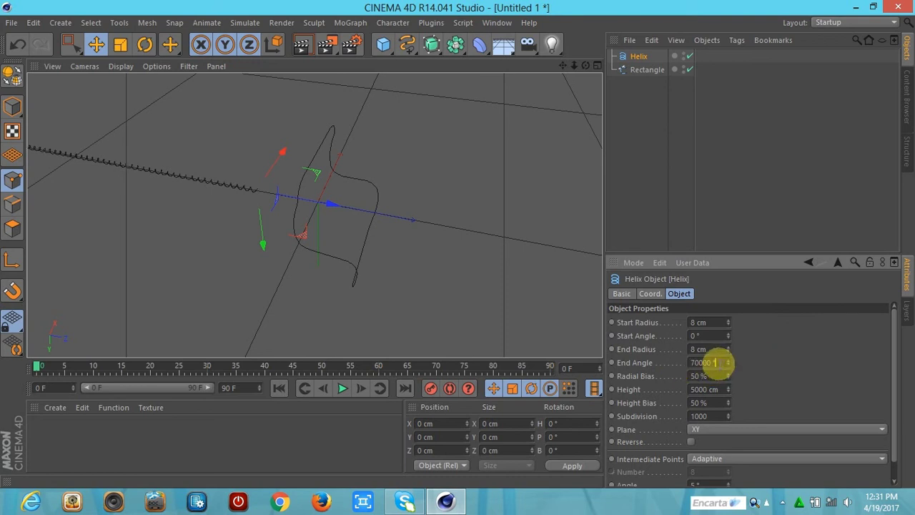
pyautogui.moveTo(715, 363); pyautogui.dragTo(681, 370)
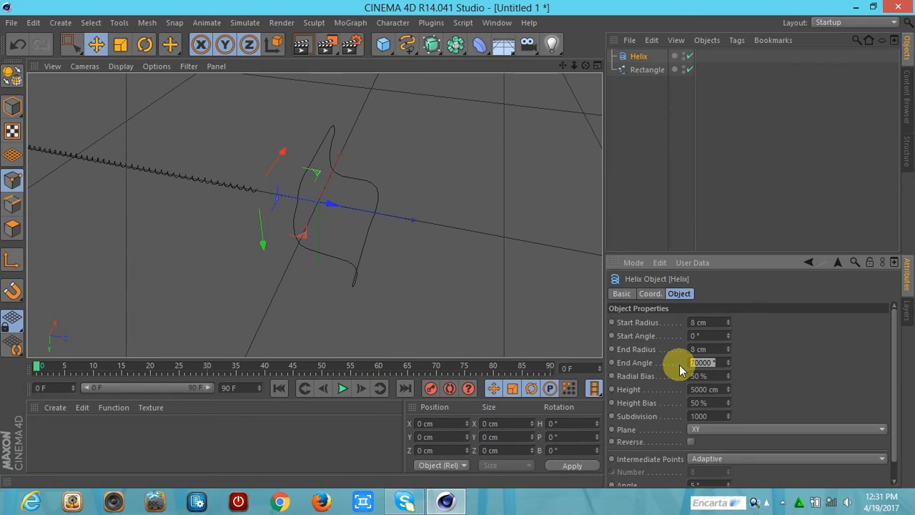
pyautogui.press('BackSpace')
pyautogui.write('000')
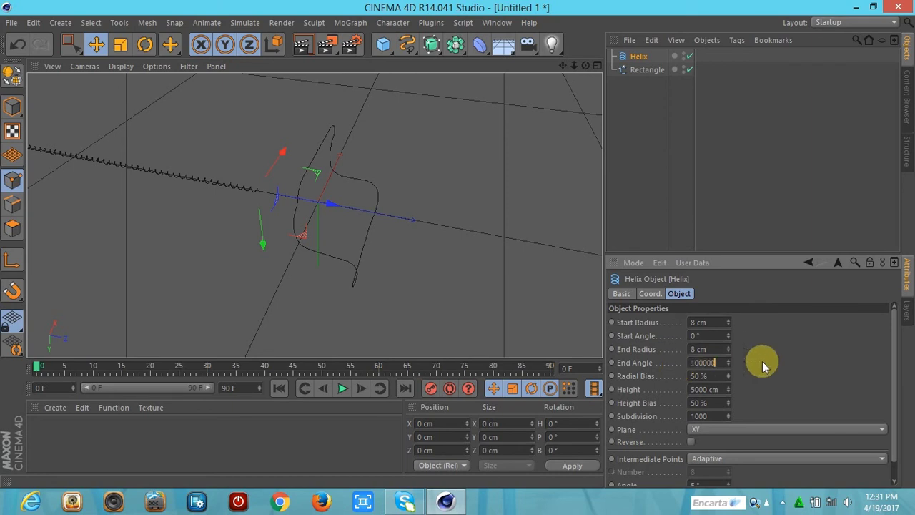
pyautogui.press('Return')
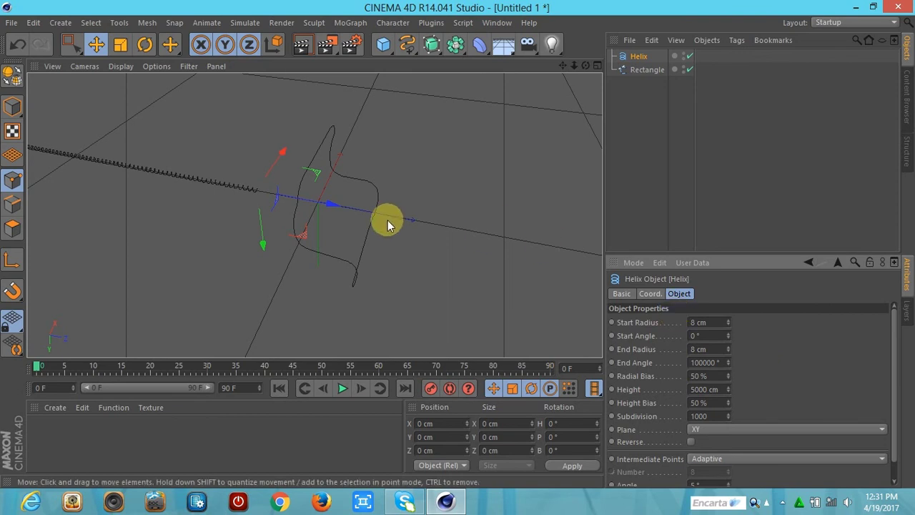
# Slide the helix along its X axis beside the bent spline
pyautogui.moveTo(341, 207); pyautogui.dragTo(568, 304)
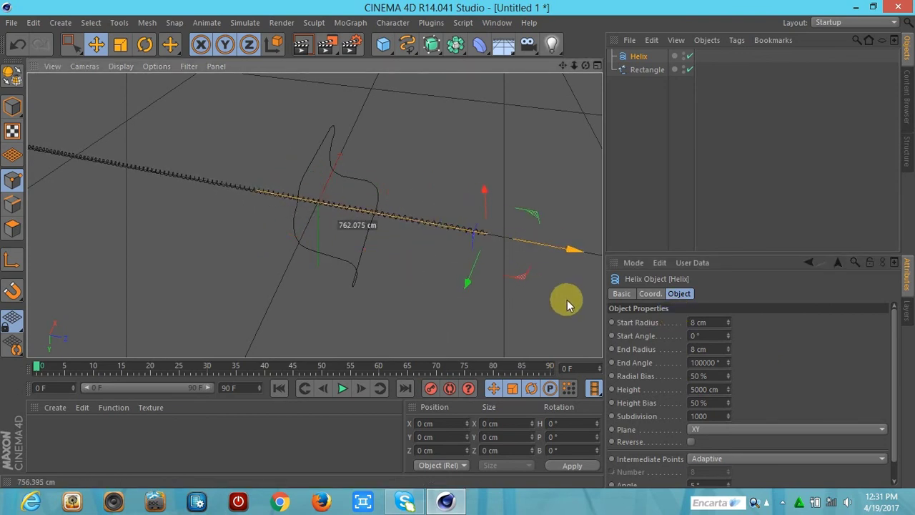
pyautogui.moveTo(375, 229); pyautogui.dragTo(396, 233)
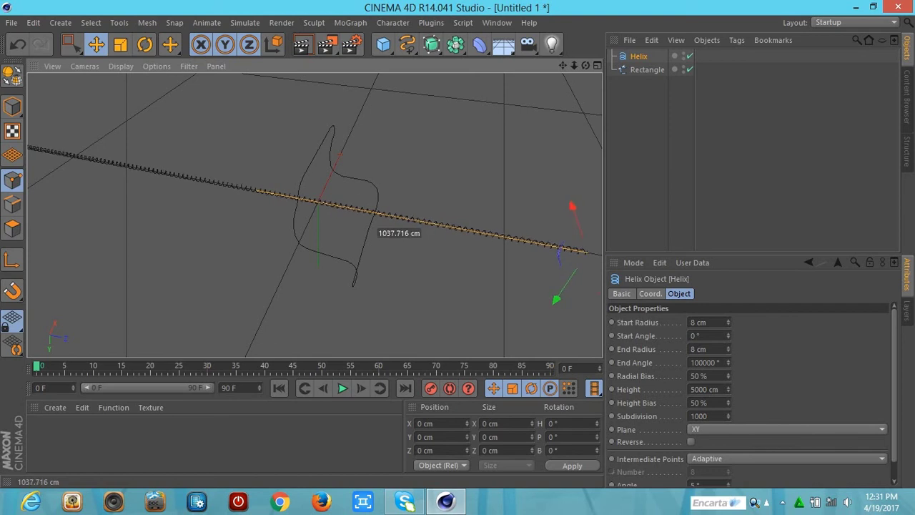
pyautogui.moveTo(443, 242); pyautogui.dragTo(289, 190)
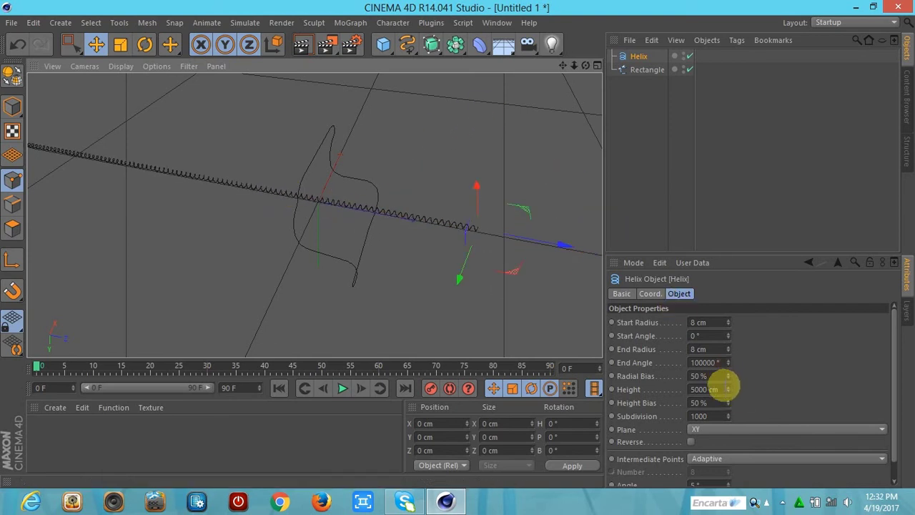
# Reduce the helix height to 3000 cm, then to 2000 cm
pyautogui.click(708, 389)
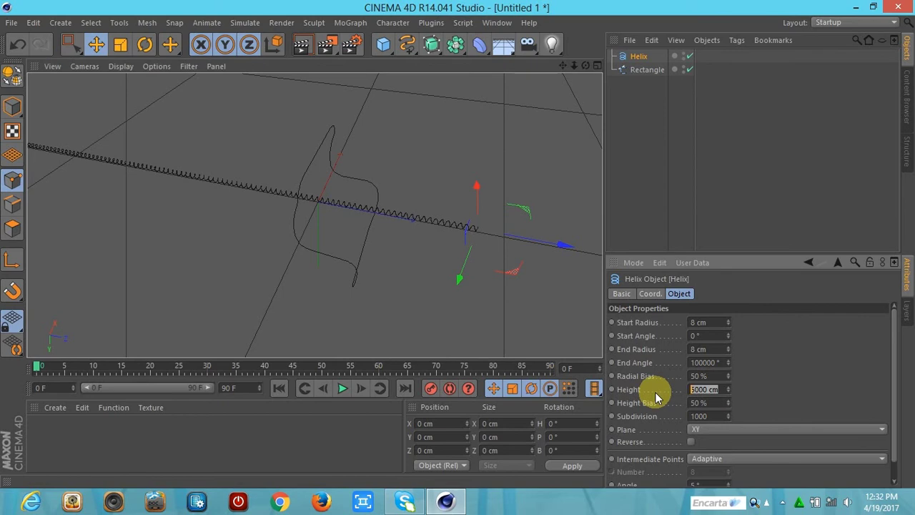
pyautogui.write('3000')
pyautogui.press('Return')
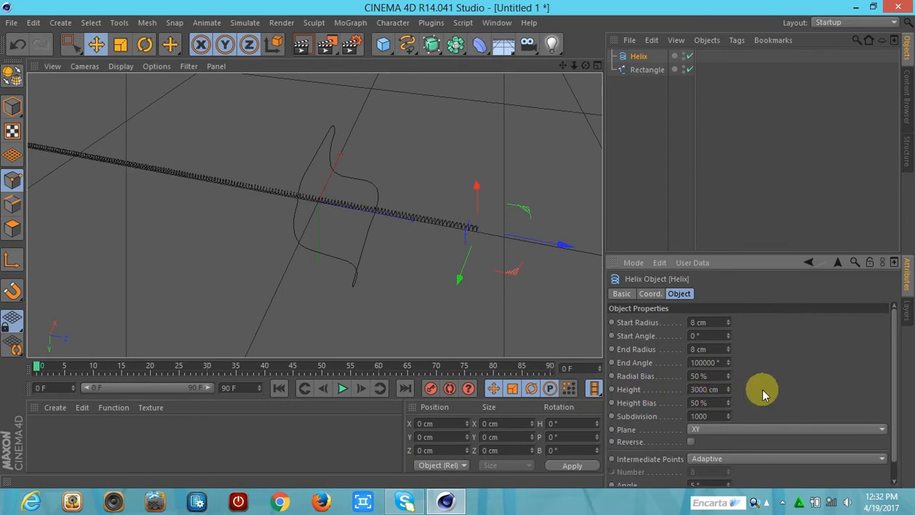
pyautogui.click(724, 389)
pyautogui.write('2000')
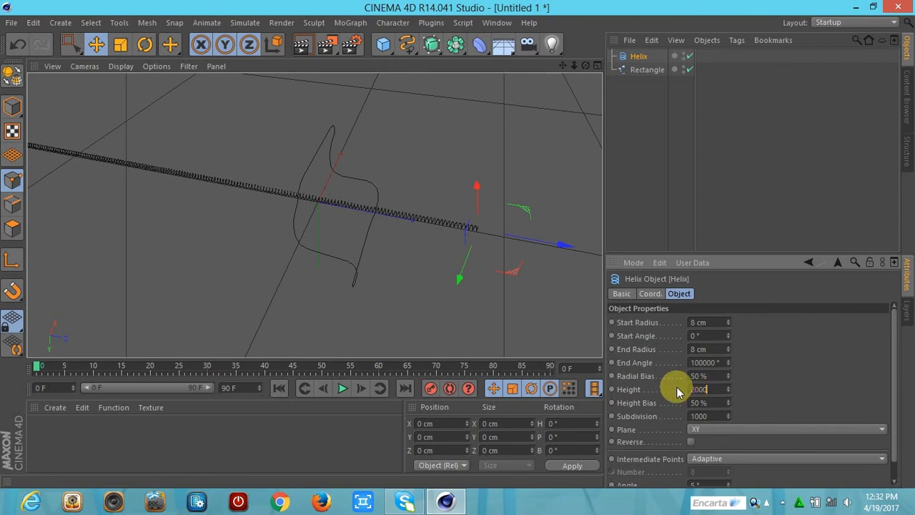
pyautogui.press('Return')
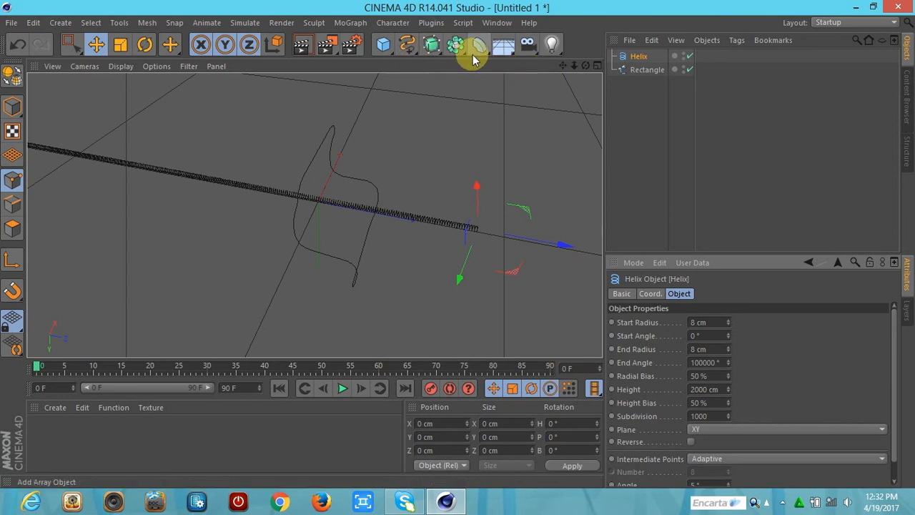
# Add a Circle spline to the scene with a 3 cm radius
pyautogui.moveTo(490, 55); pyautogui.dragTo(528, 87)
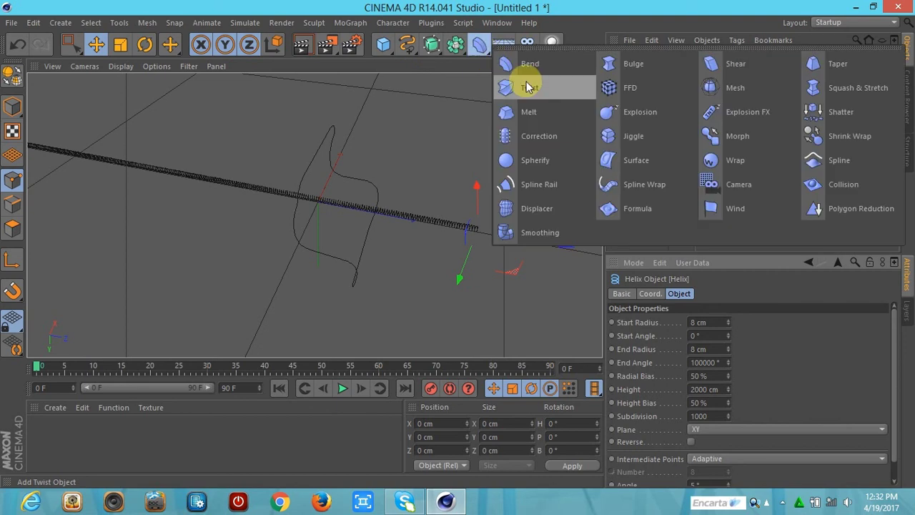
pyautogui.click(438, 63)
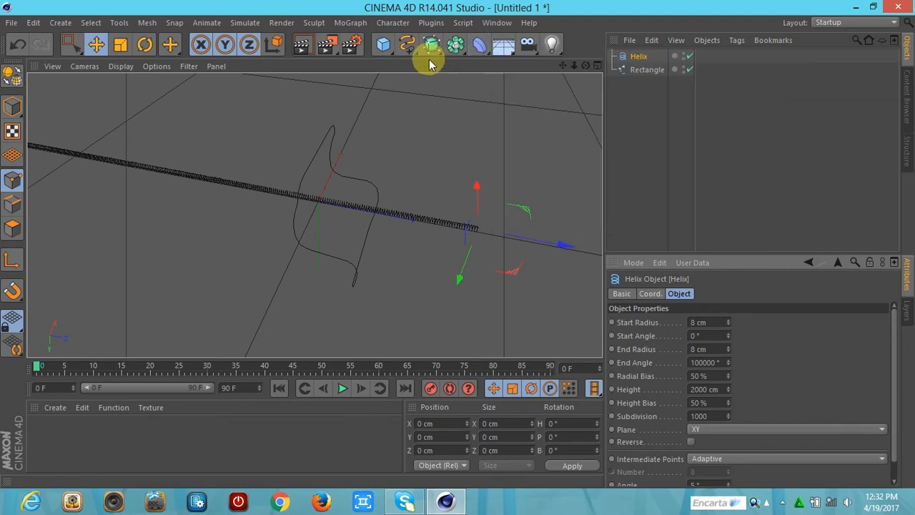
pyautogui.moveTo(415, 50); pyautogui.dragTo(490, 119)
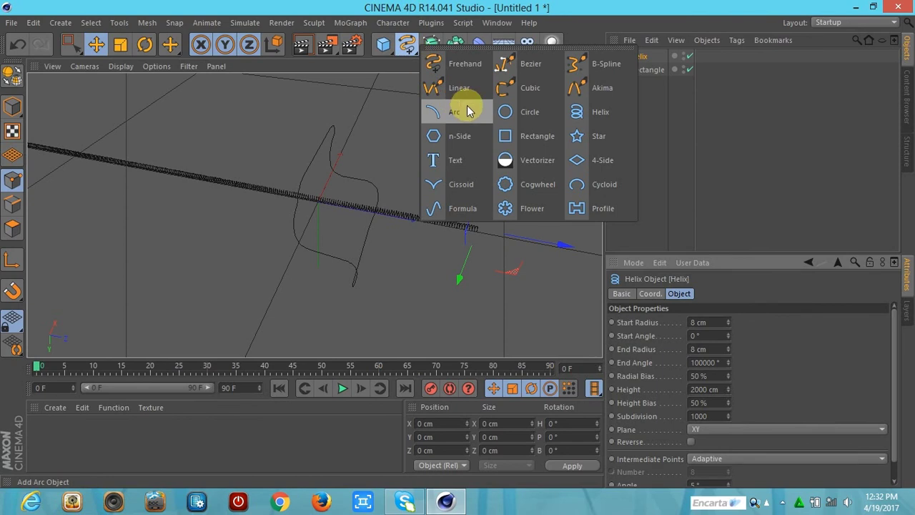
pyautogui.click(505, 115)
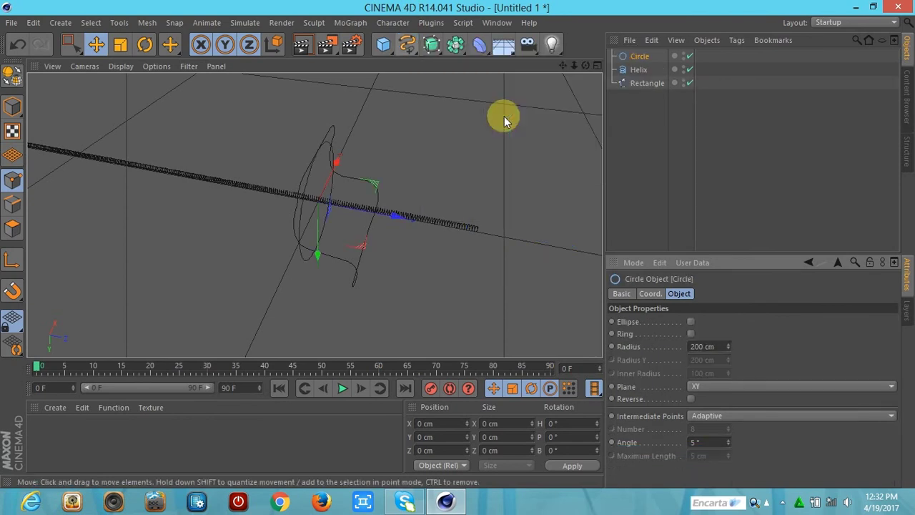
pyautogui.click(708, 346)
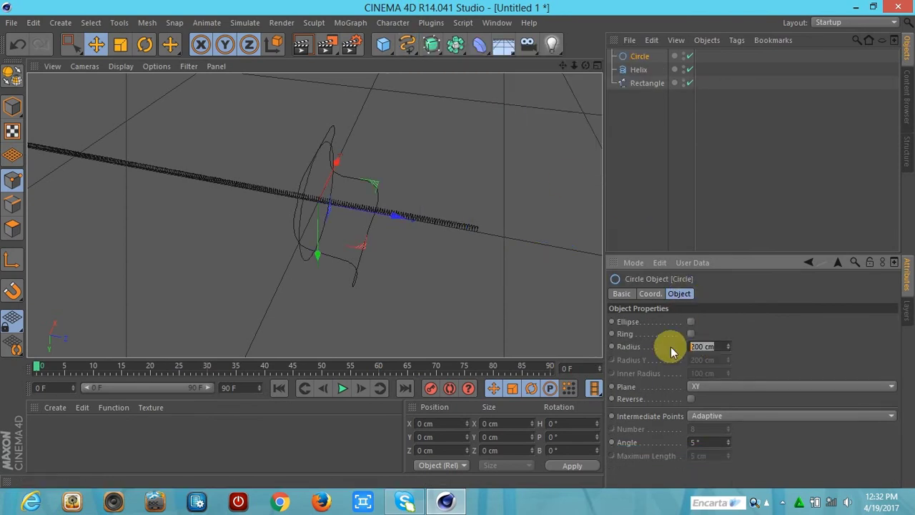
pyautogui.write('3')
pyautogui.click(644, 235)
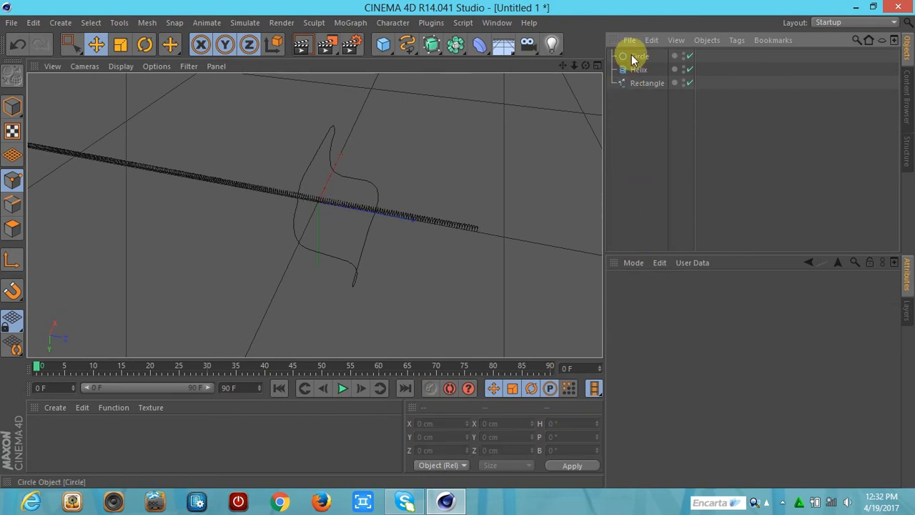
pyautogui.click(632, 59)
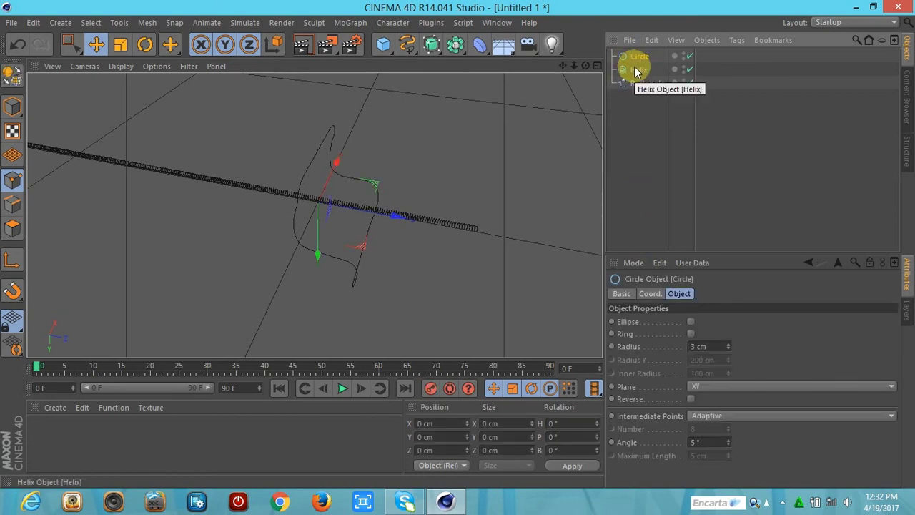
# Add a Sweep NURBS and place the Circle and Helix inside it
pyautogui.moveTo(438, 47); pyautogui.dragTo(483, 112)
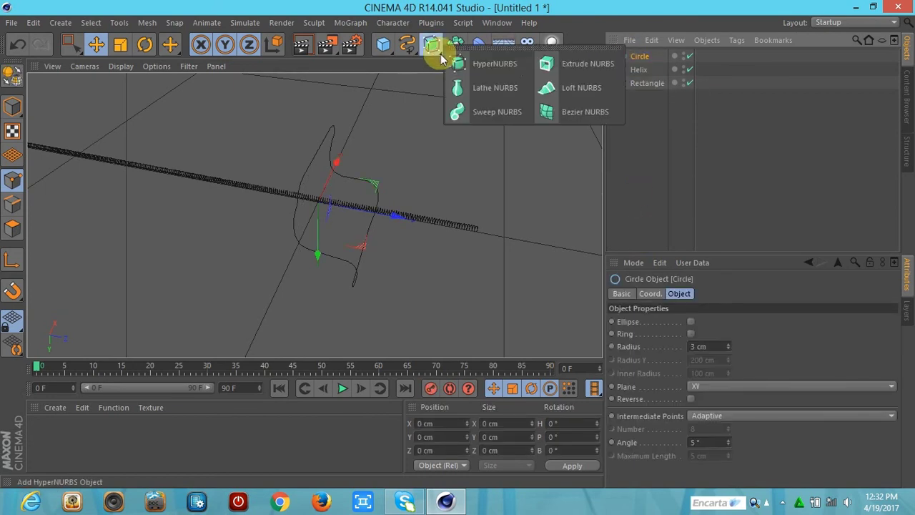
pyautogui.click(483, 112)
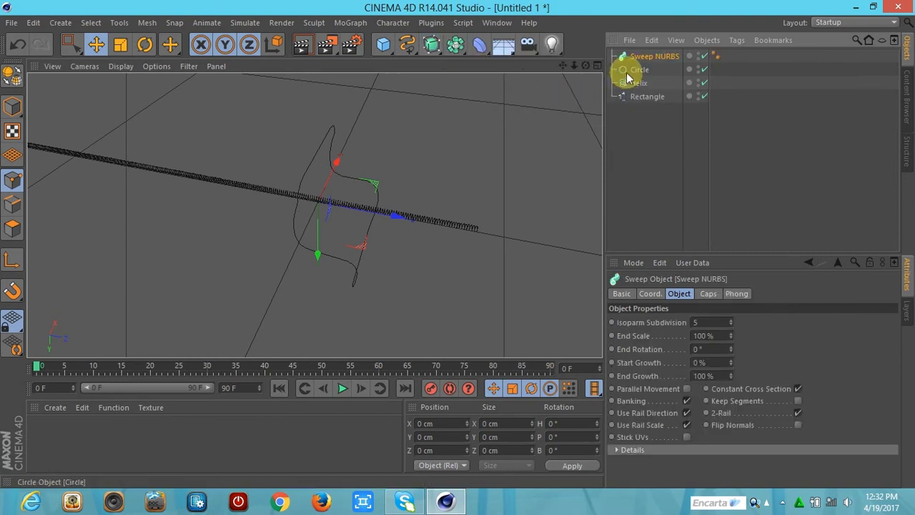
pyautogui.click(626, 70)
pyautogui.keyDown('ctrl'); pyautogui.click(634, 85); pyautogui.keyUp('ctrl')
pyautogui.moveTo(634, 85); pyautogui.dragTo(636, 60)
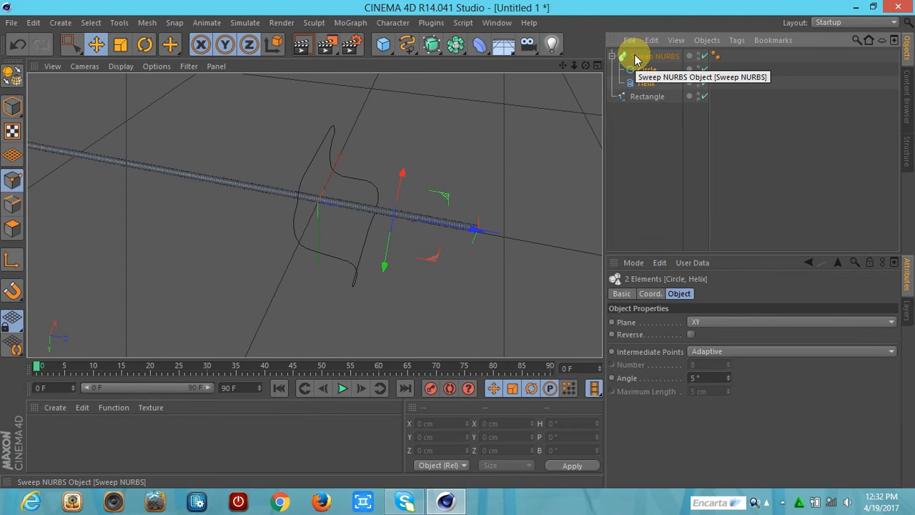
# Shrink the Circle profile radius to 2 cm and collapse the Sweep NURBS hierarchy
pyautogui.click(646, 69)
pyautogui.moveTo(598, 74); pyautogui.dragTo(580, 65)
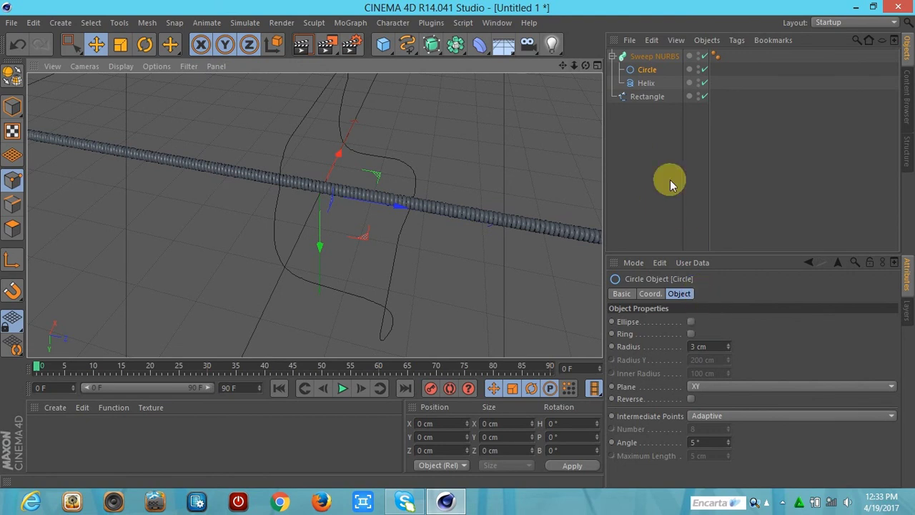
pyautogui.click(646, 72)
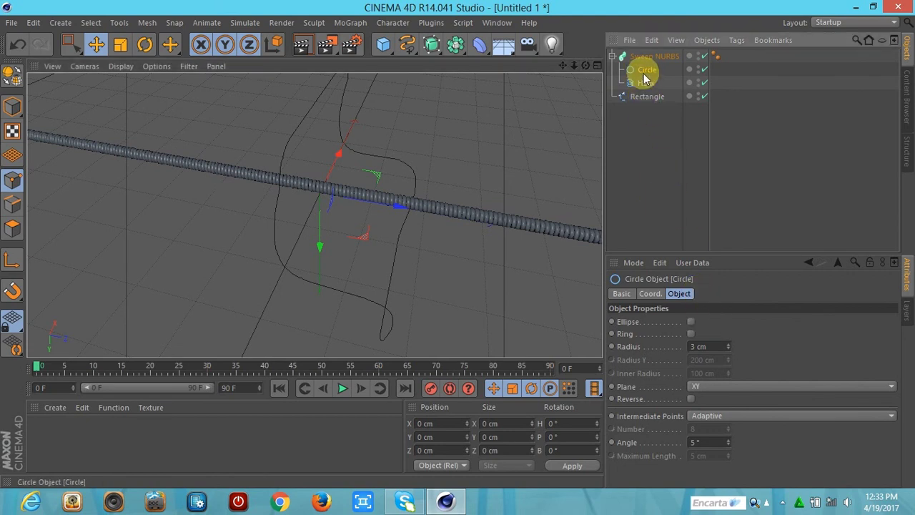
pyautogui.click(728, 350)
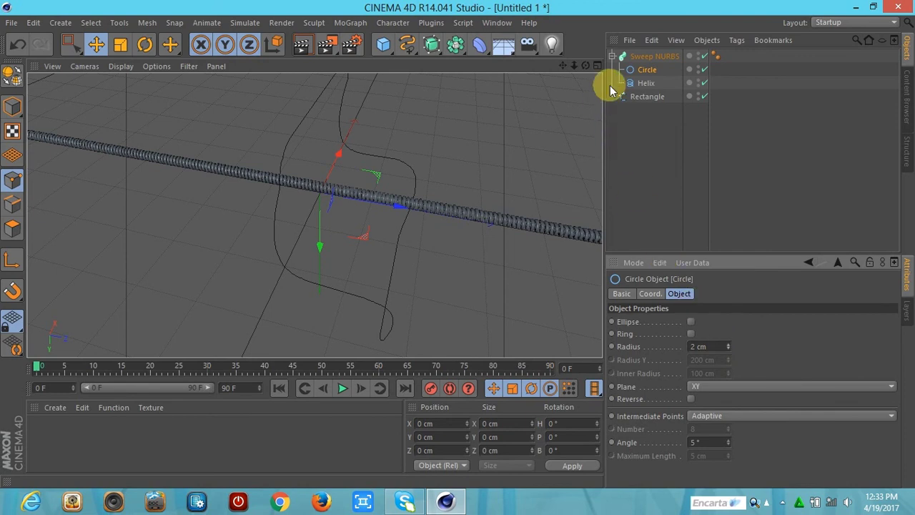
pyautogui.click(613, 60)
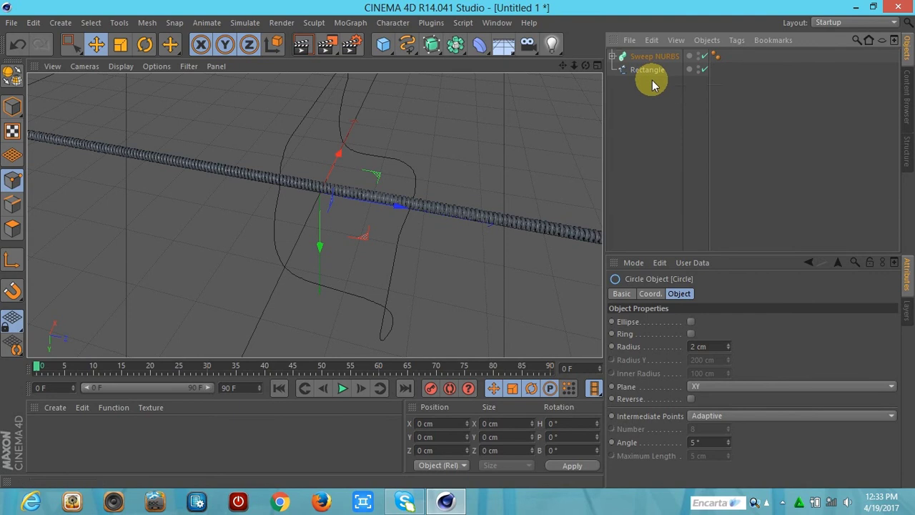
# Rename the Rectangle spline in the Object Manager to 'spline path'
pyautogui.click(642, 74)
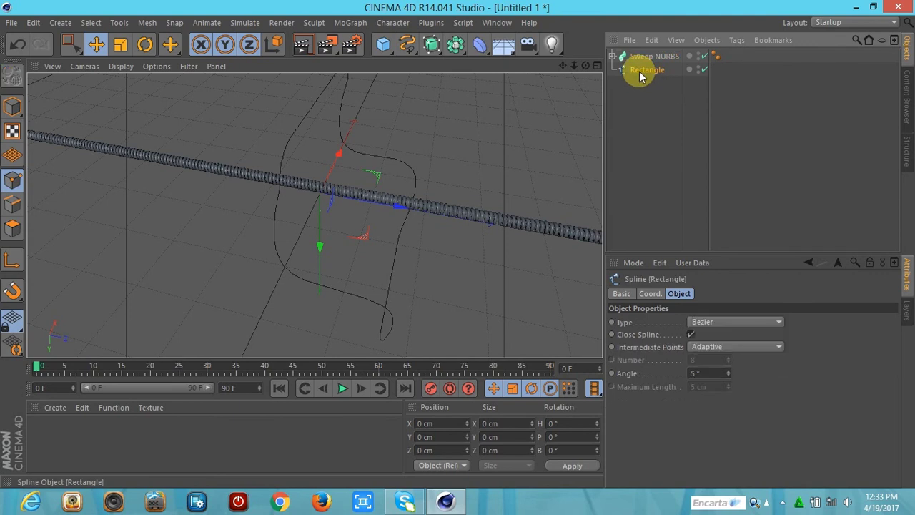
pyautogui.doubleClick(641, 74)
pyautogui.write('spline path')
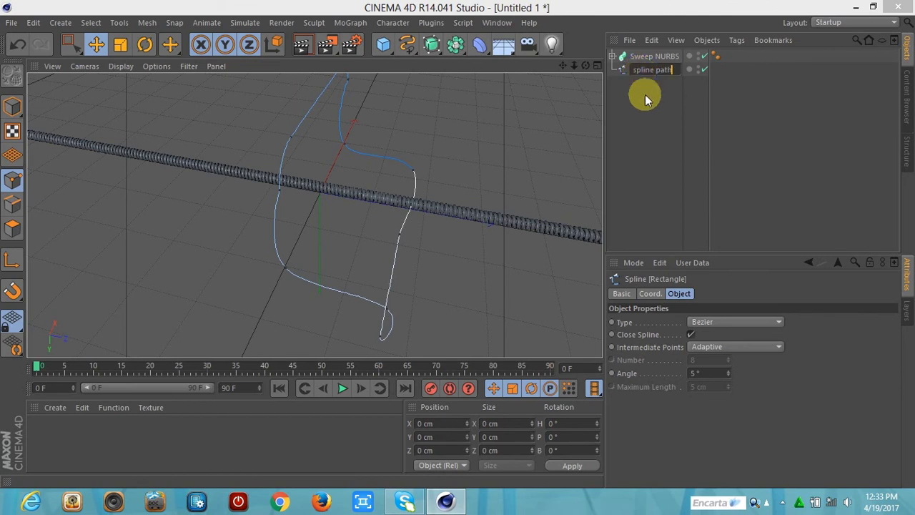
pyautogui.press('Return')
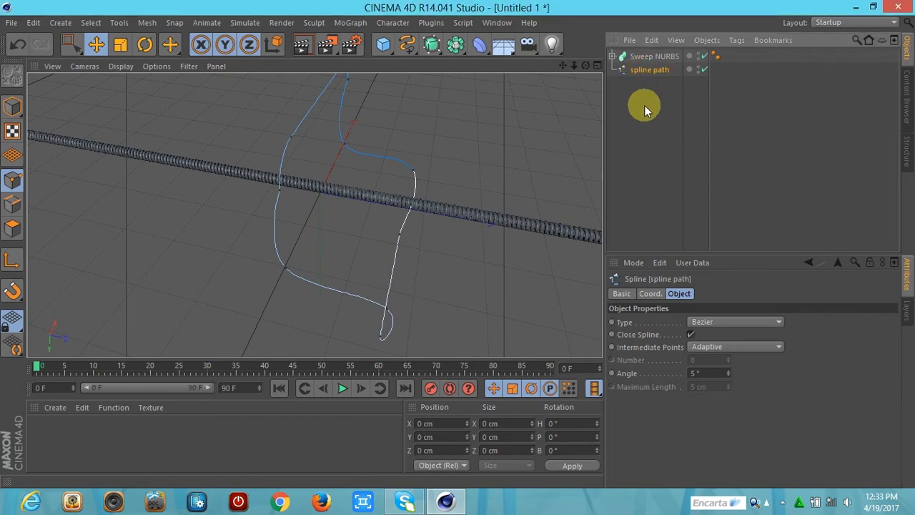
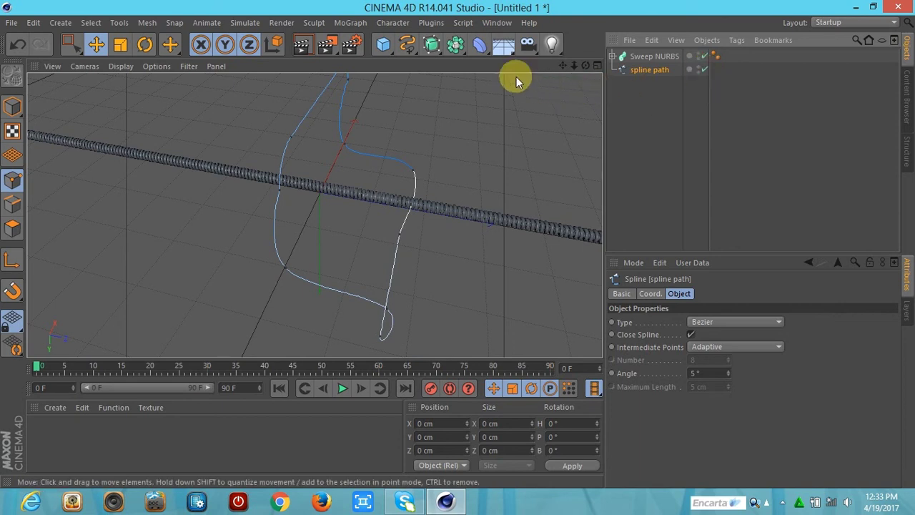
# Add a Spline Wrap deformer and nest it under the Helix inside Sweep NURBS
pyautogui.click(479, 44)
pyautogui.click(613, 186)
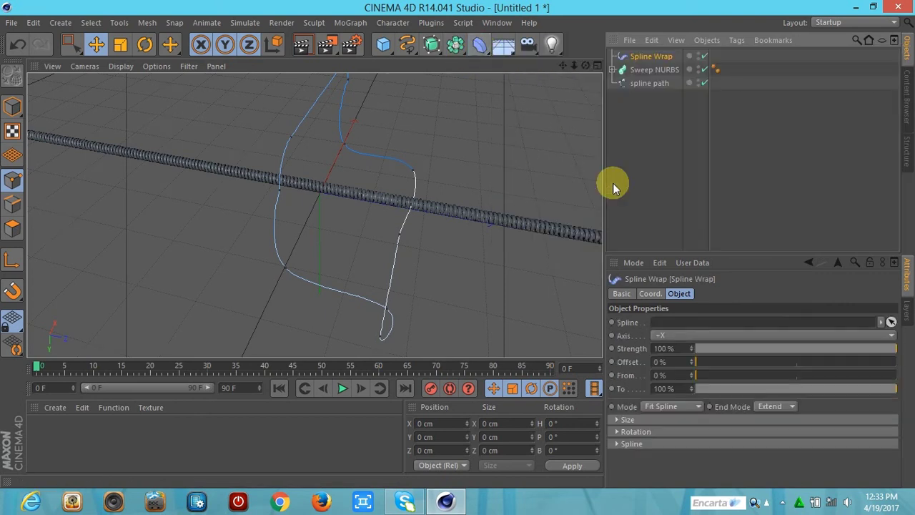
pyautogui.click(612, 70)
pyautogui.click(640, 98)
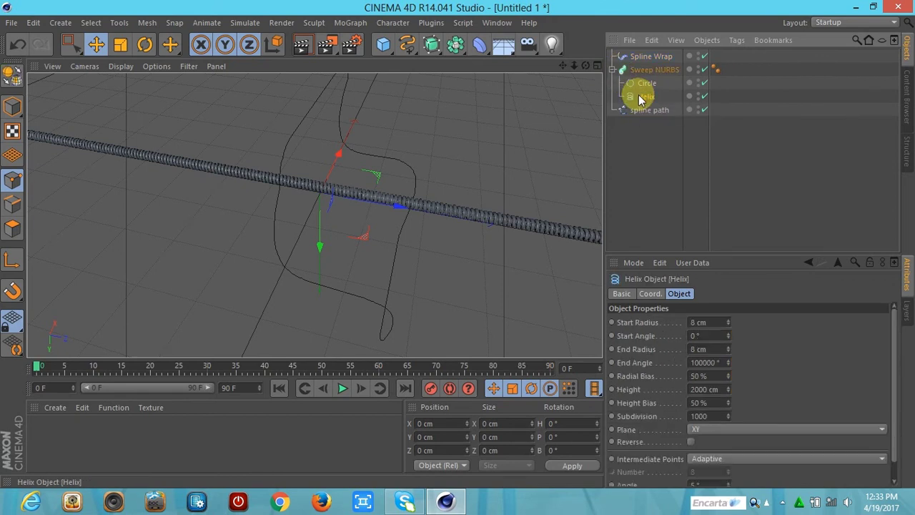
pyautogui.moveTo(640, 98)
pyautogui.mouseDown()
pyautogui.moveTo(647, 89)
pyautogui.moveTo(638, 98)
pyautogui.mouseUp()
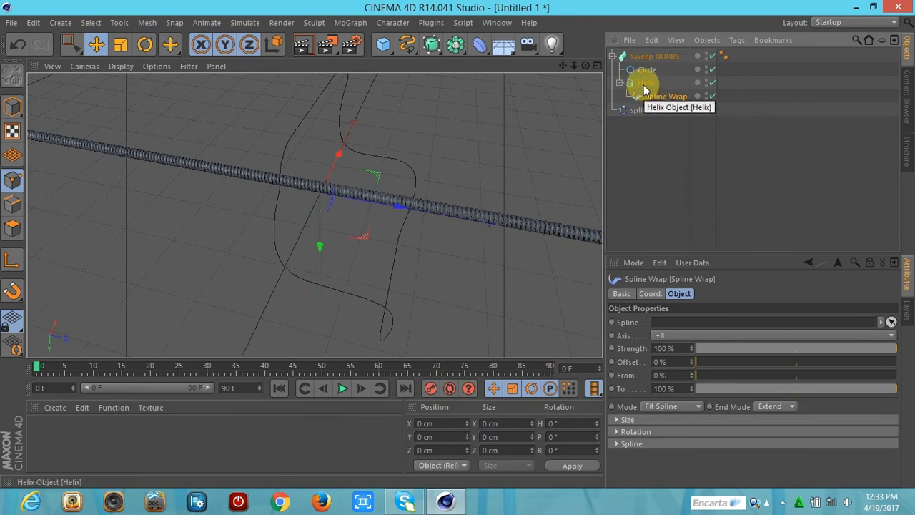
# Set the Spline Wrap deformer's Axis to +Z
pyautogui.click(645, 85)
pyautogui.click(651, 99)
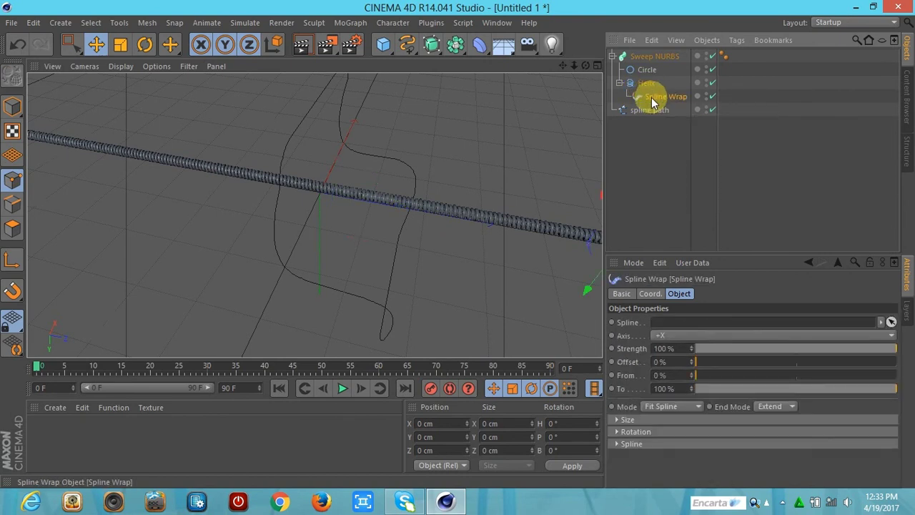
pyautogui.click(701, 335)
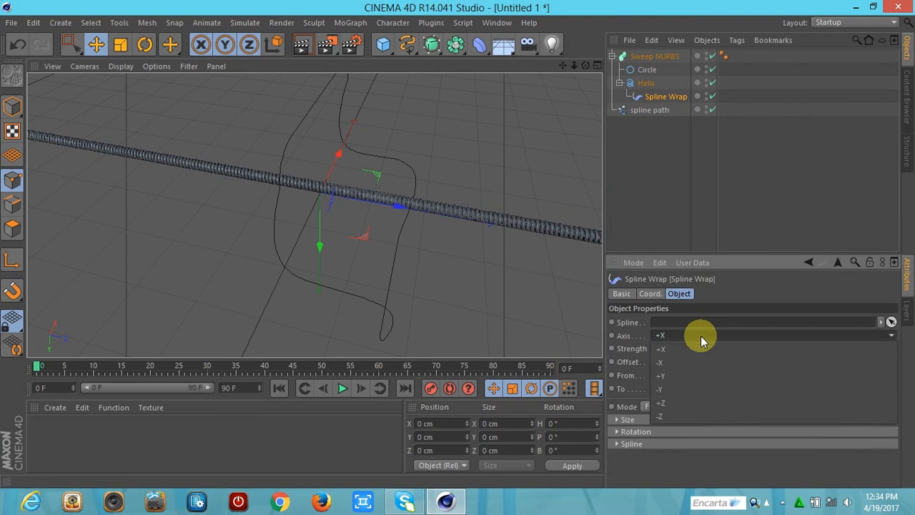
pyautogui.click(685, 405)
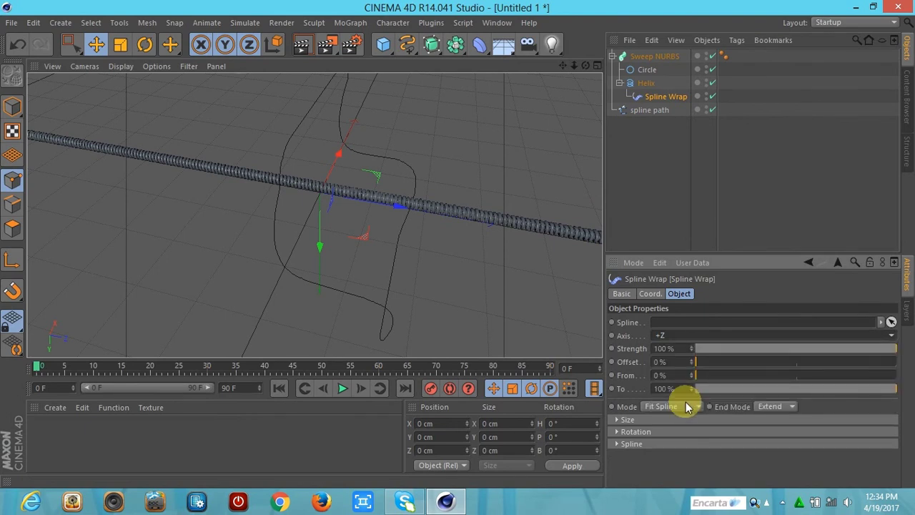
# Assign 'spline path' as the Spline Wrap's spline and orbit the view to inspect the bent tube
pyautogui.moveTo(647, 110); pyautogui.dragTo(664, 323)
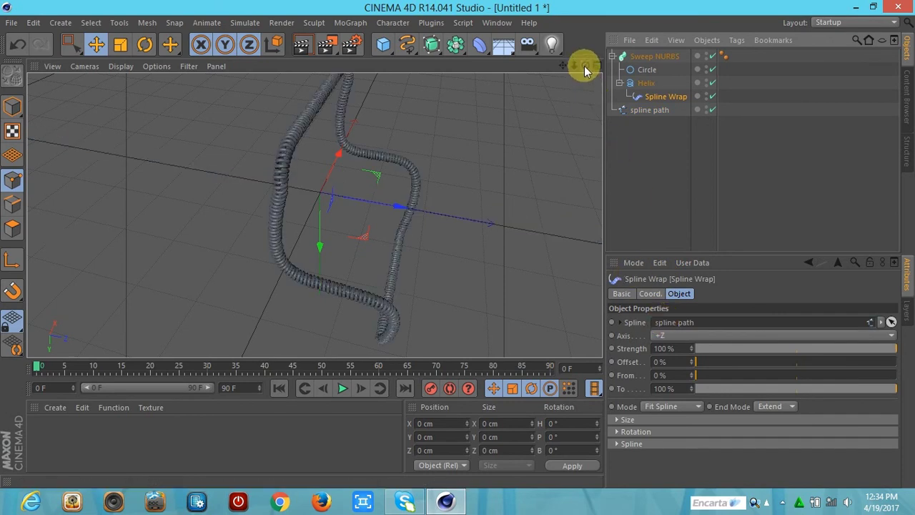
pyautogui.moveTo(585, 66); pyautogui.dragTo(314, 216)
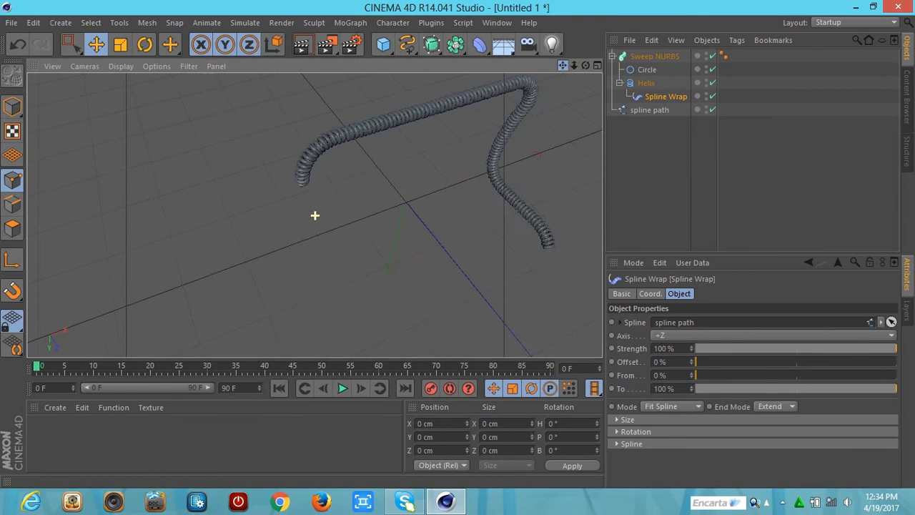
pyautogui.moveTo(585, 66); pyautogui.dragTo(314, 216)
pyautogui.moveTo(574, 67)
pyautogui.mouseDown()
pyautogui.moveTo(314, 215)
pyautogui.moveTo(554, 75)
pyautogui.mouseUp()
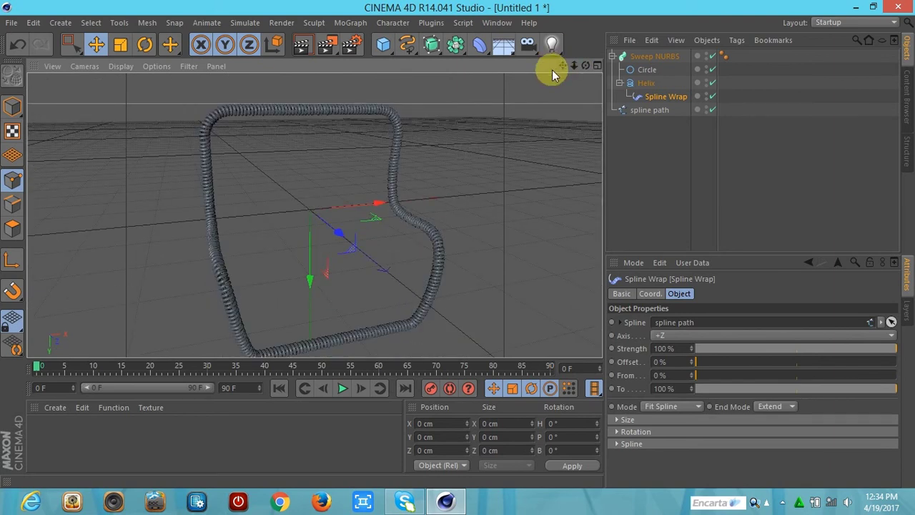
pyautogui.click(337, 54)
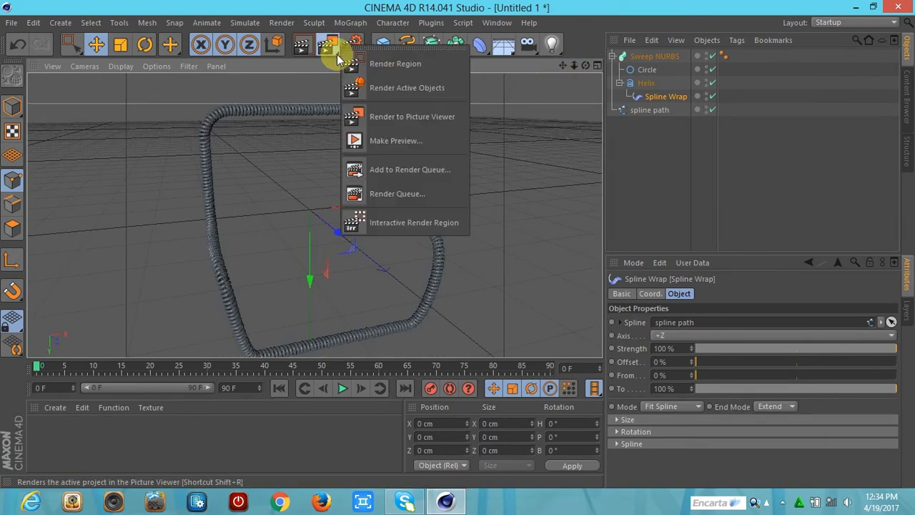
pyautogui.click(388, 115)
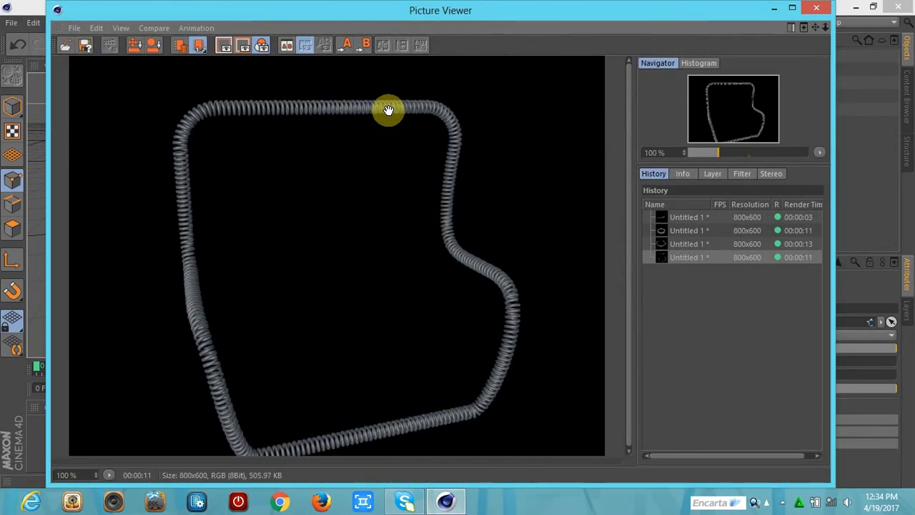
pyautogui.click(820, 13)
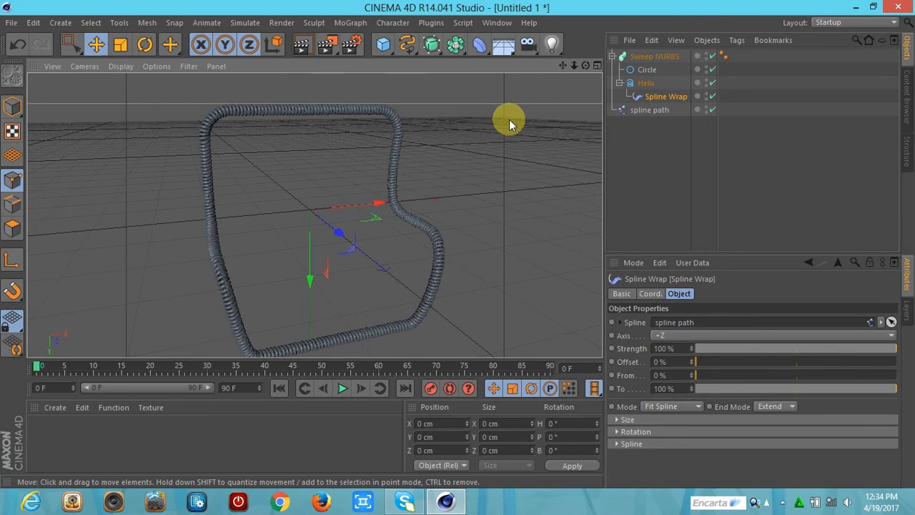
# Select every object in the scene and delete them all
pyautogui.click(644, 57)
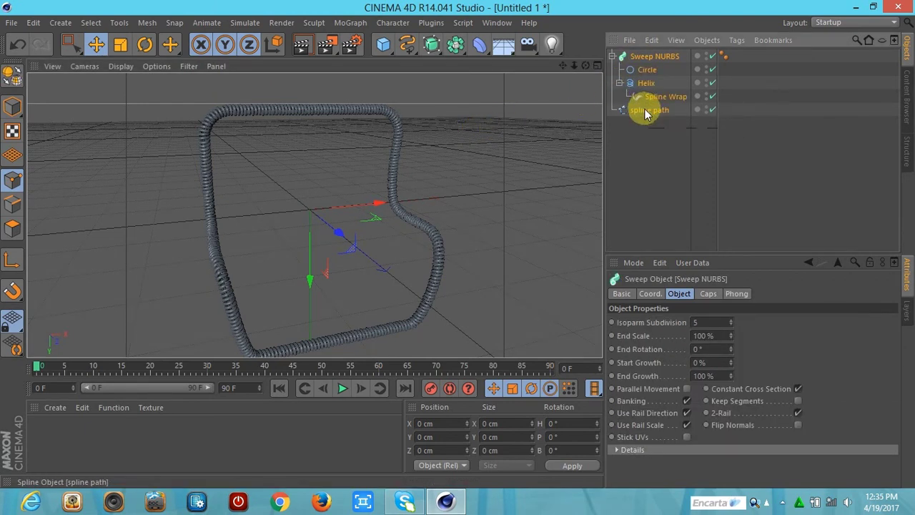
pyautogui.hotkey('ctrl', 'a')
pyautogui.press('Delete')
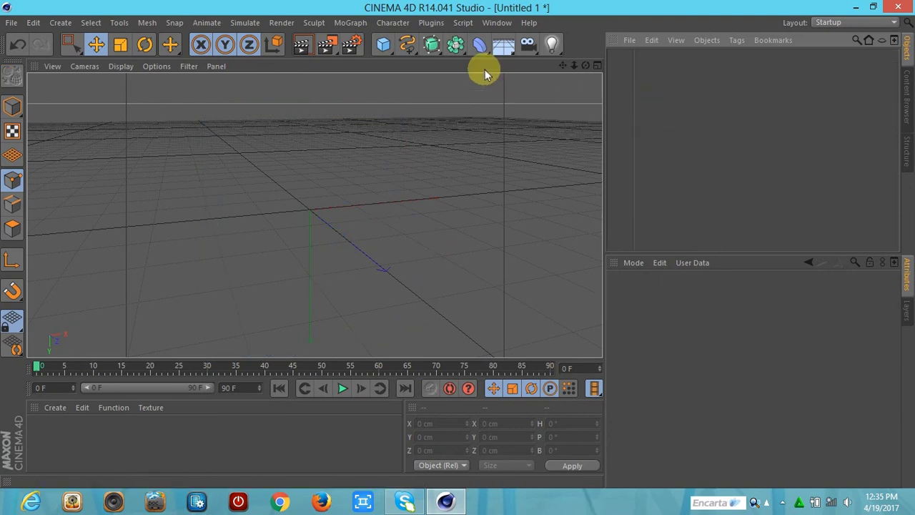
# Add a Circle spline in the XZ plane with a 100 cm radius
pyautogui.click(409, 45)
pyautogui.click(504, 112)
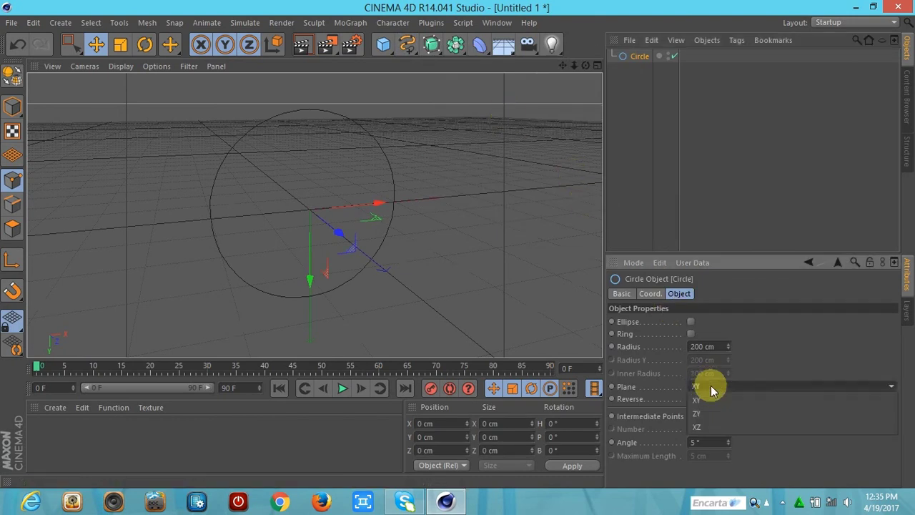
pyautogui.click(711, 385)
pyautogui.click(705, 426)
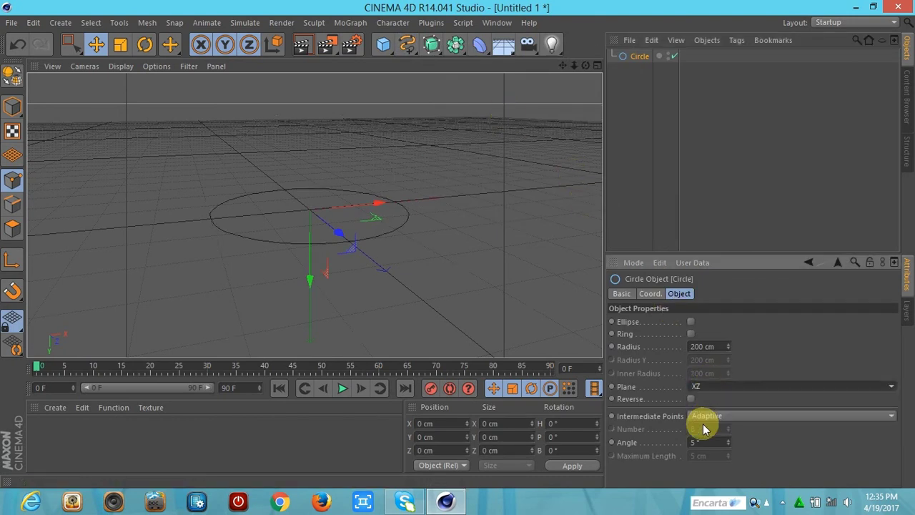
pyautogui.click(728, 350)
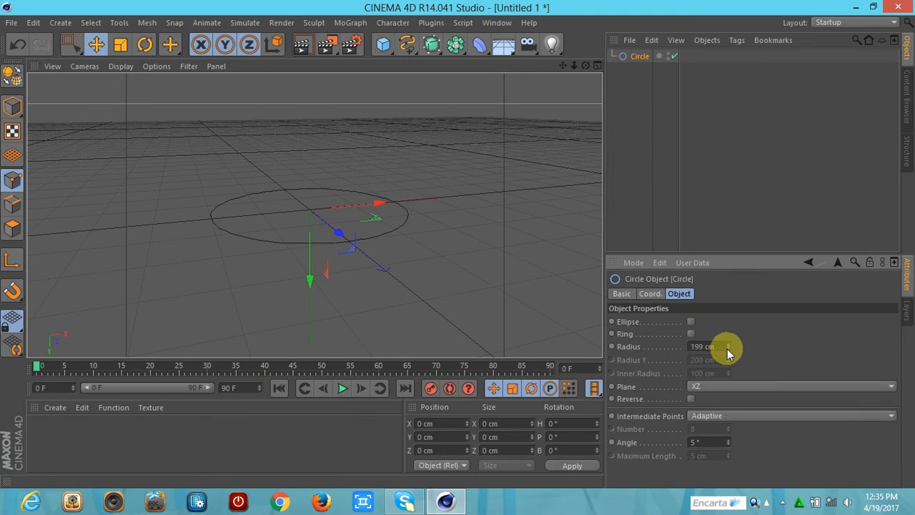
pyautogui.click(728, 349)
pyautogui.click(715, 347)
pyautogui.write('100')
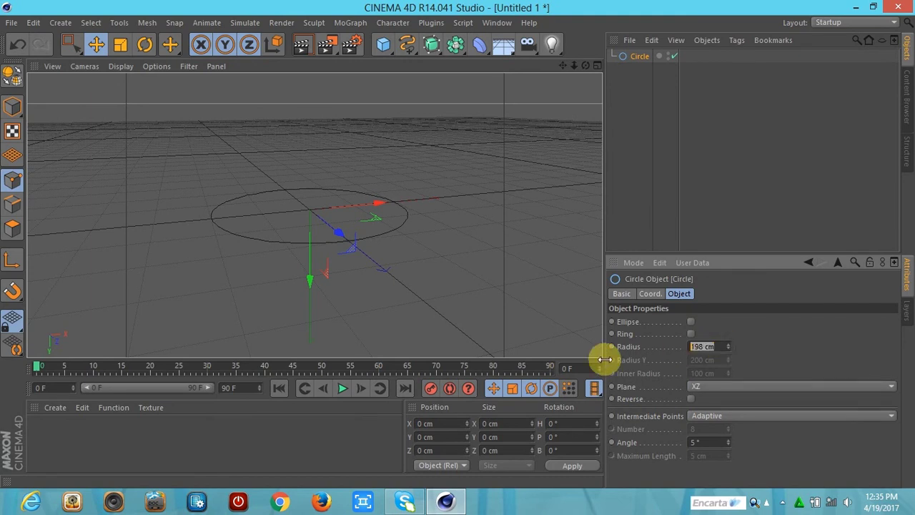
pyautogui.click(652, 225)
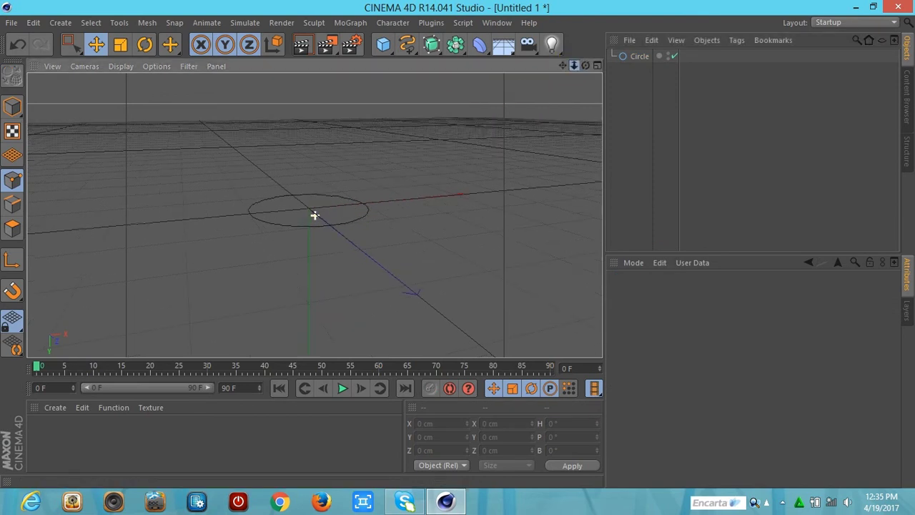
pyautogui.scroll(2, 315, 215)
pyautogui.scroll(2, 315, 215)
pyautogui.scroll(2, 314, 214)
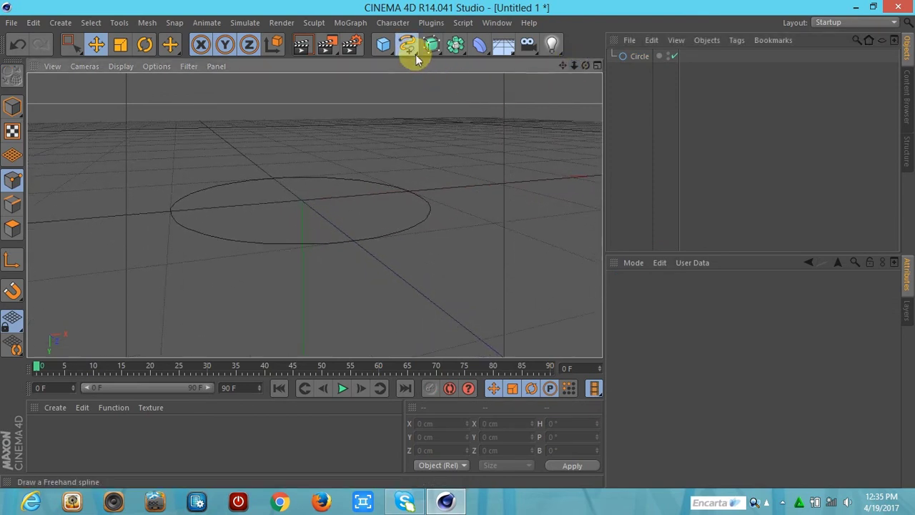
# Add a 6-sided n-Side spline, set its radius to 17 cm, and bring up the Tags menu
pyautogui.moveTo(411, 51); pyautogui.dragTo(447, 131)
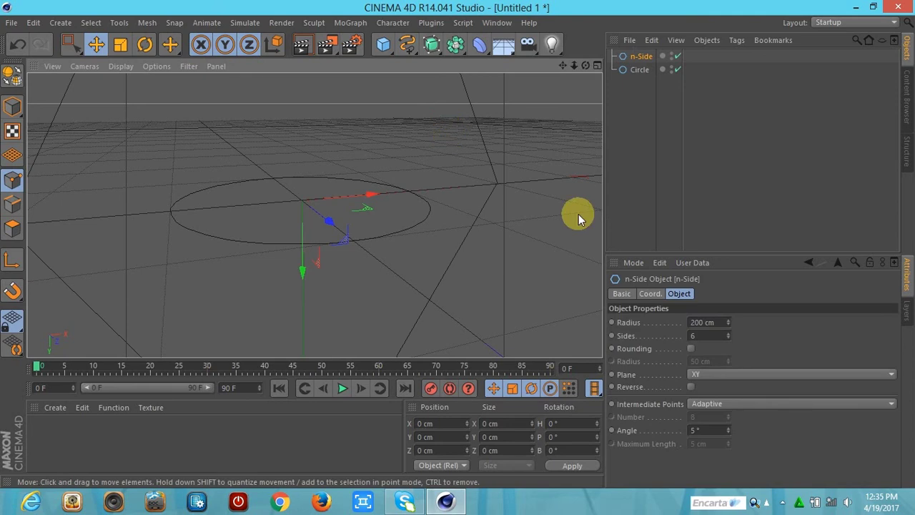
pyautogui.click(704, 322)
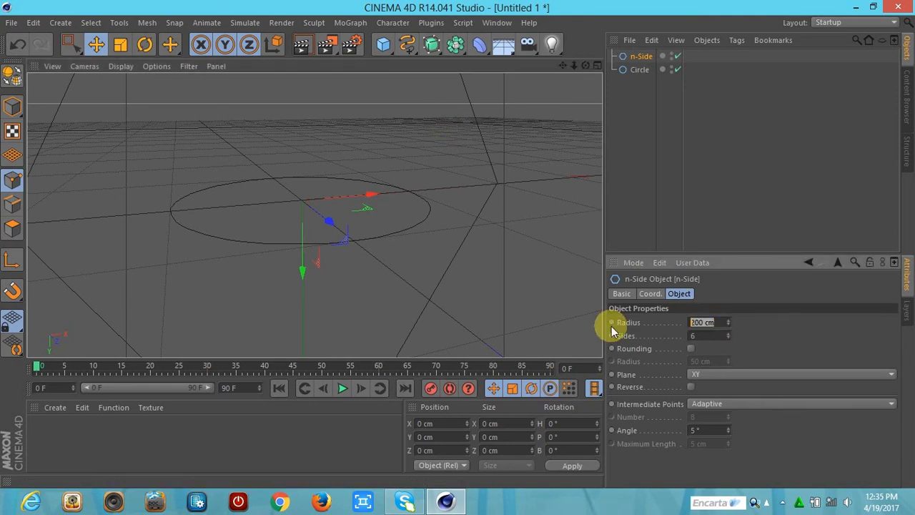
pyautogui.write('5')
pyautogui.write('17')
pyautogui.press('Return')
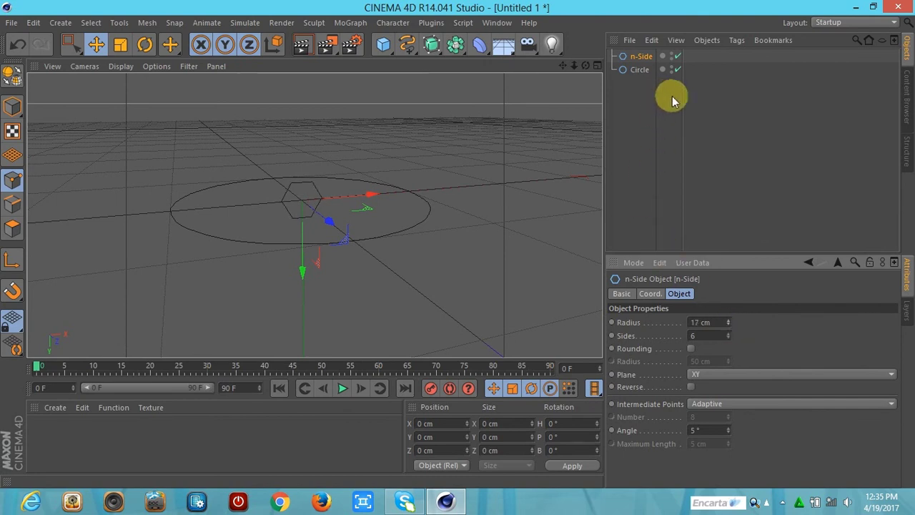
pyautogui.click(732, 42)
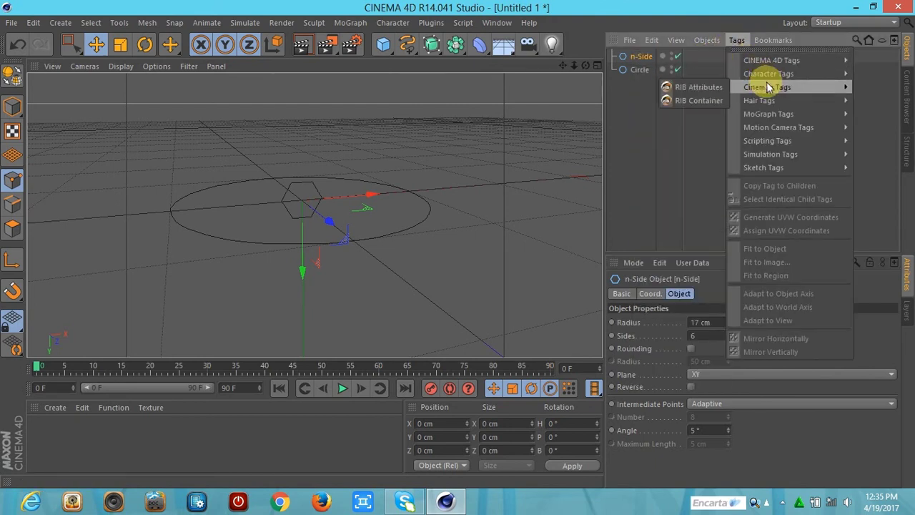
pyautogui.moveTo(772, 60)
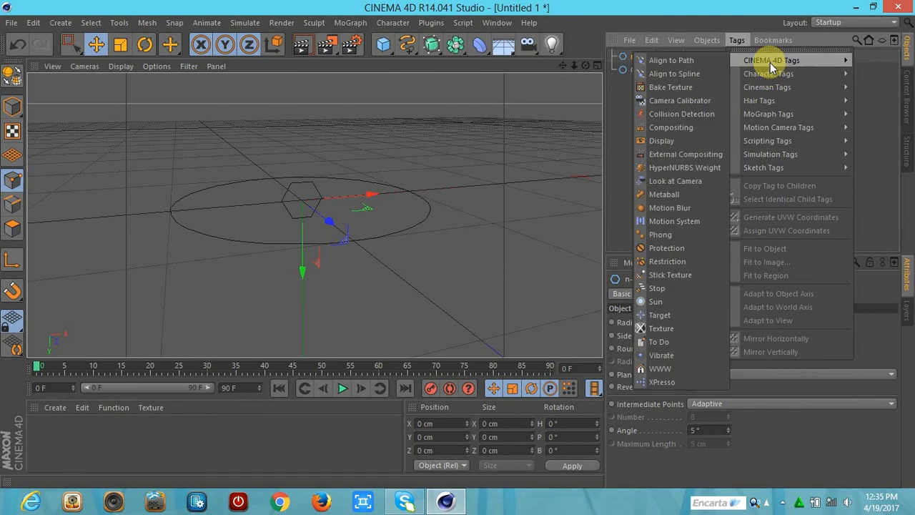
# Give n-Side an Align to Spline tag using Circle as its path and slide its Position along it
pyautogui.click(691, 83)
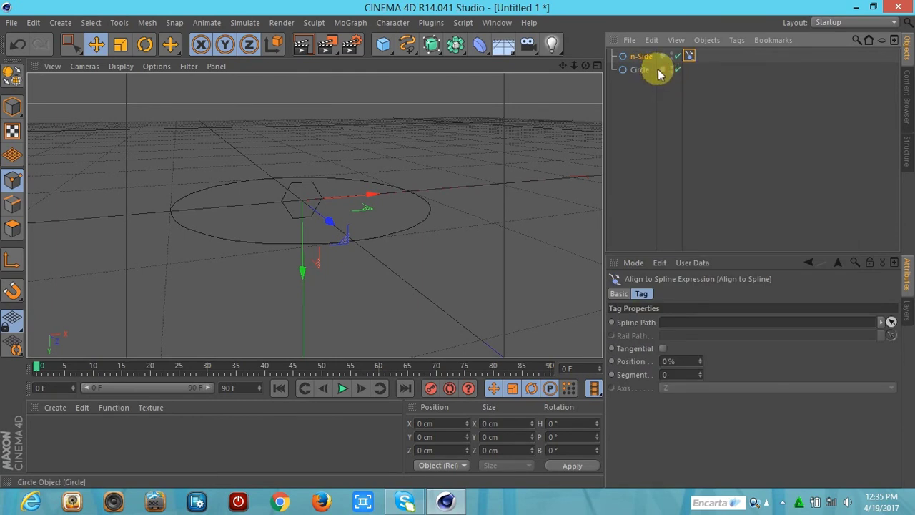
pyautogui.moveTo(640, 70); pyautogui.dragTo(677, 323)
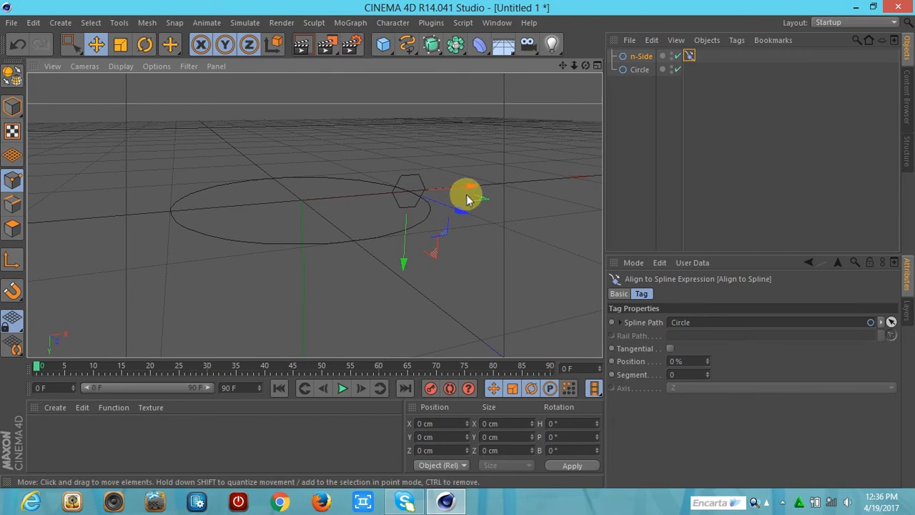
pyautogui.click(629, 60)
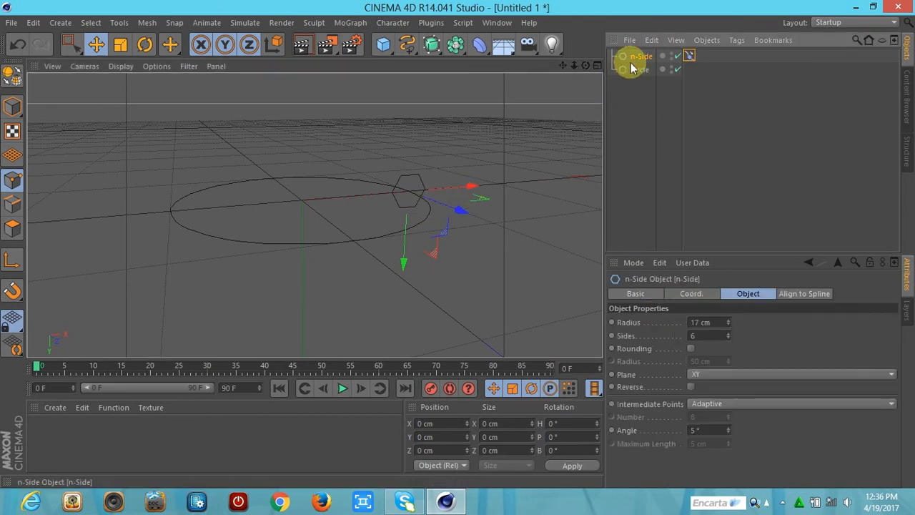
pyautogui.click(641, 70)
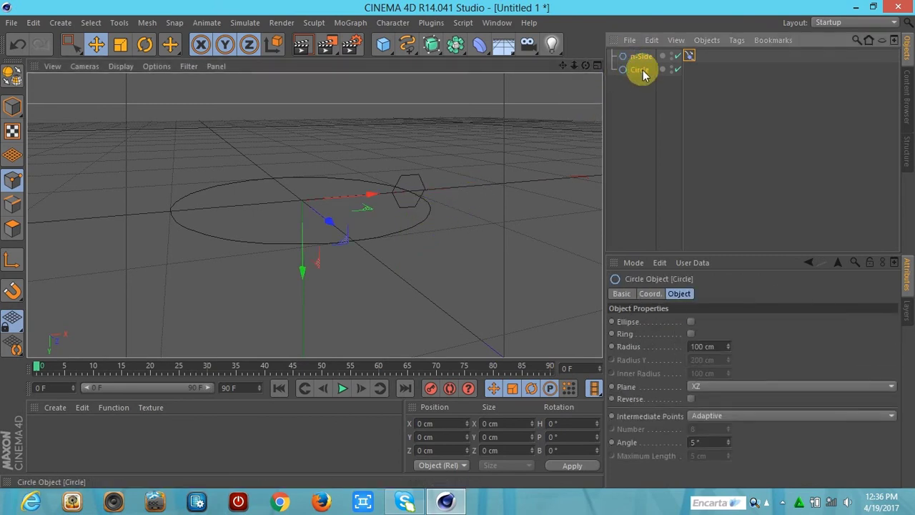
pyautogui.click(640, 59)
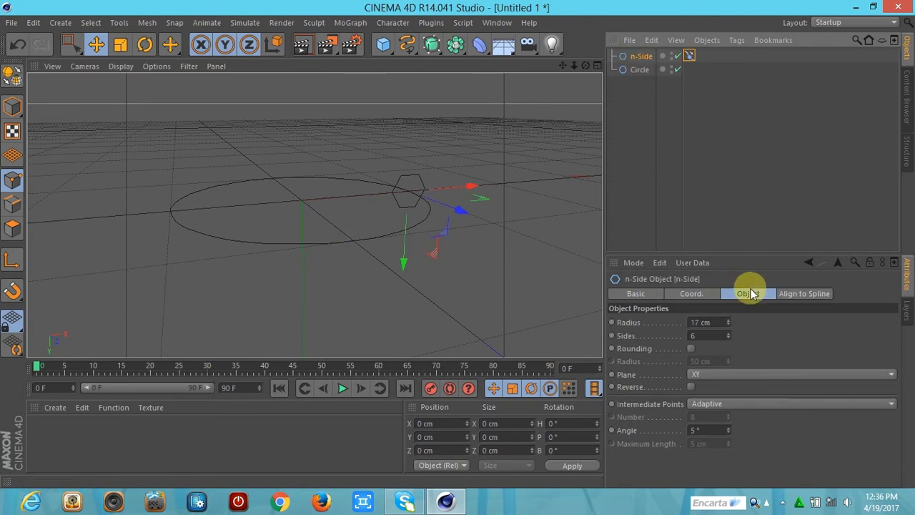
pyautogui.click(689, 56)
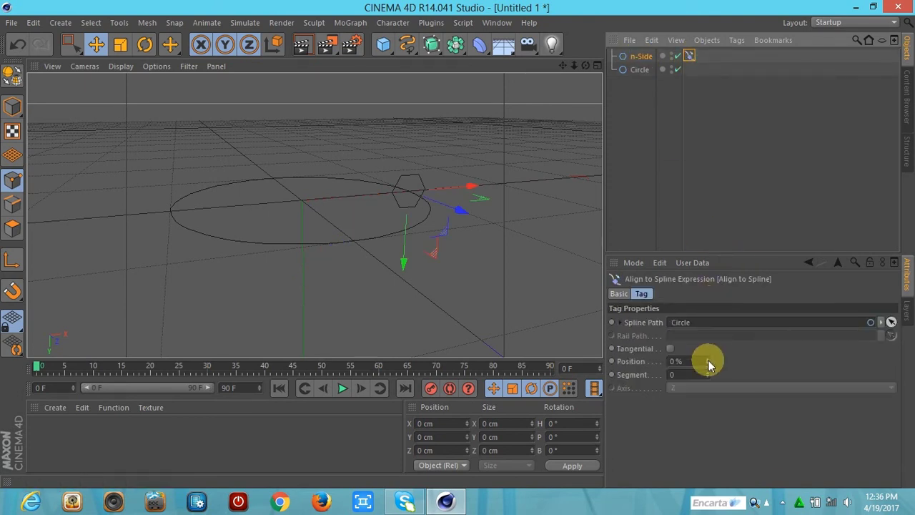
pyautogui.moveTo(709, 356); pyautogui.dragTo(710, 364)
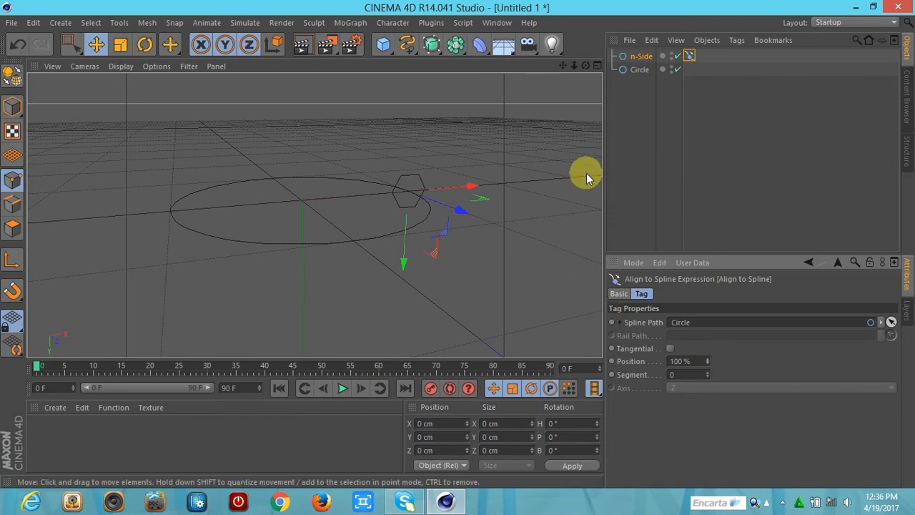
# Select both n-Side and Circle and delete them
pyautogui.click(639, 57)
pyautogui.keyDown('ctrl'); pyautogui.click(639, 69); pyautogui.keyUp('ctrl')
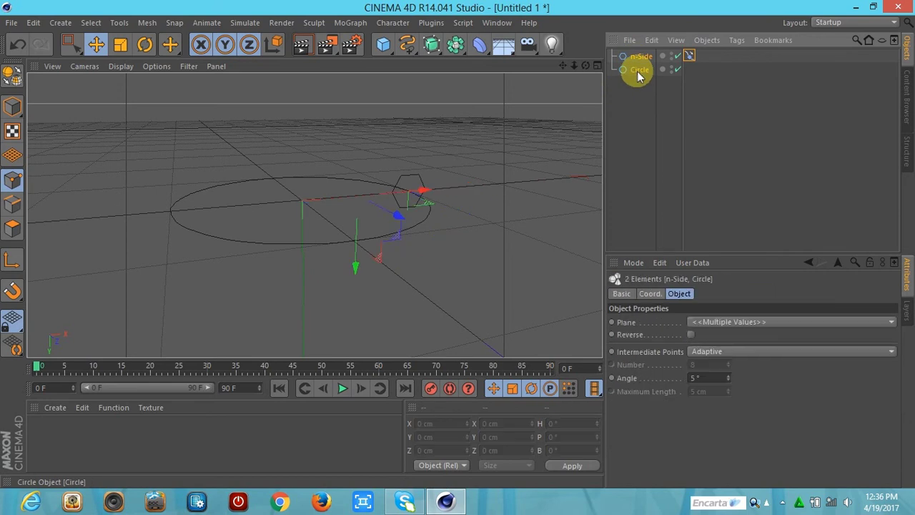
pyautogui.press('Delete')
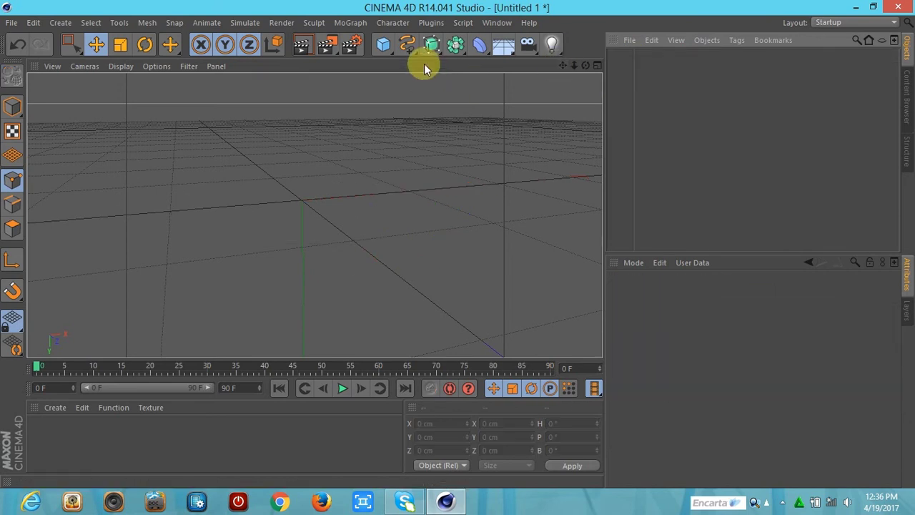
# Create a Helix spline with 10 cm start and end radius
pyautogui.moveTo(416, 55); pyautogui.dragTo(590, 110)
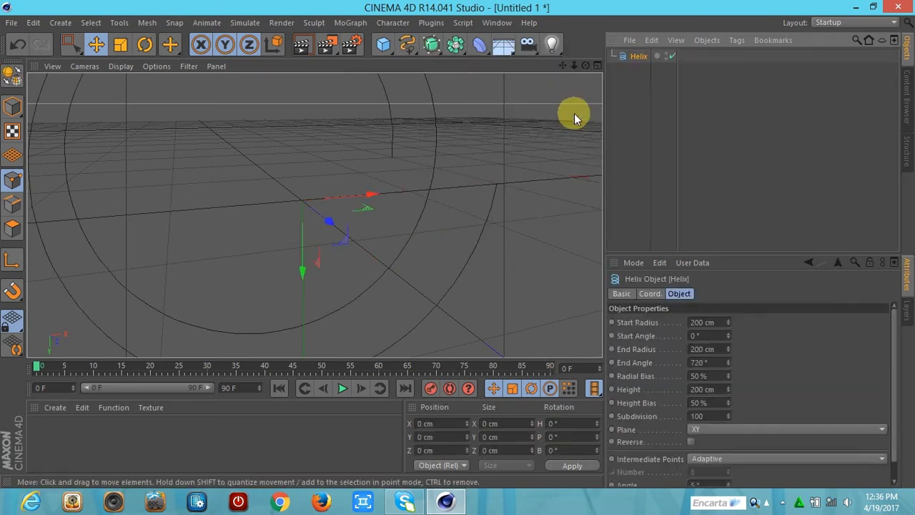
pyautogui.doubleClick(718, 322)
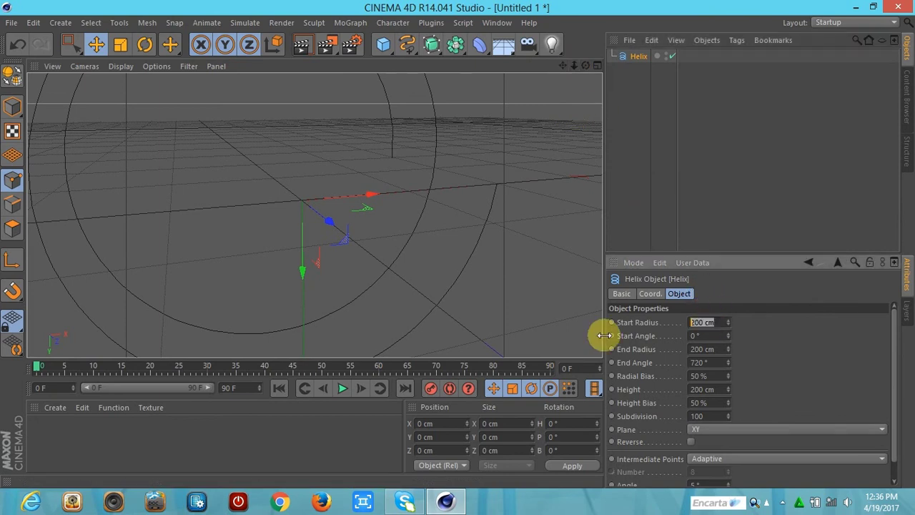
pyautogui.write('10')
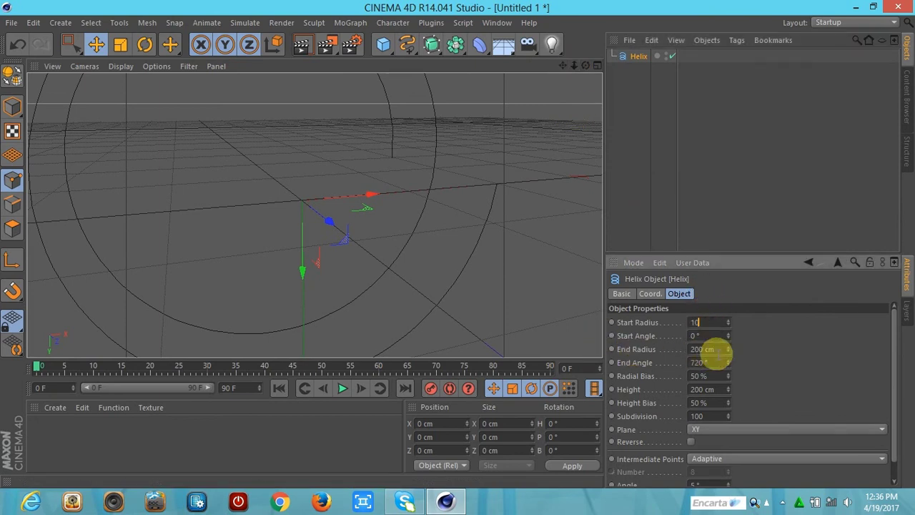
pyautogui.doubleClick(711, 349)
pyautogui.write('10')
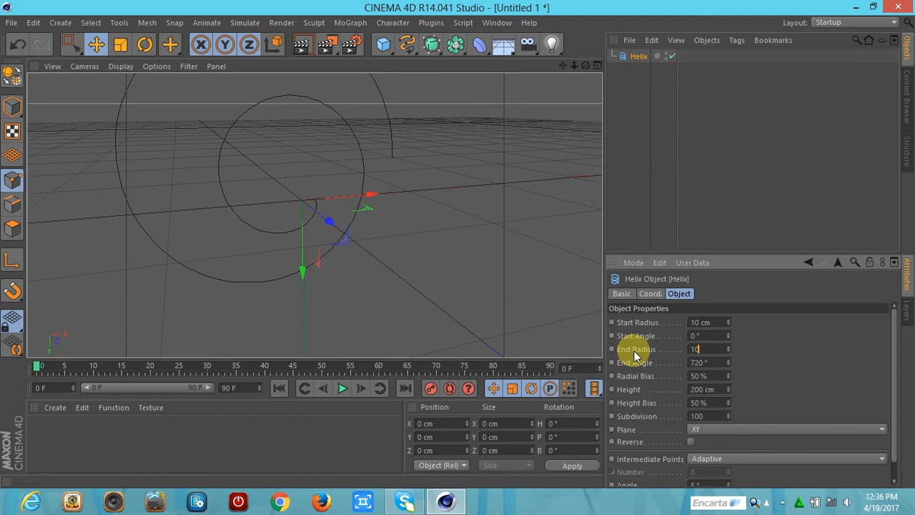
pyautogui.click(630, 230)
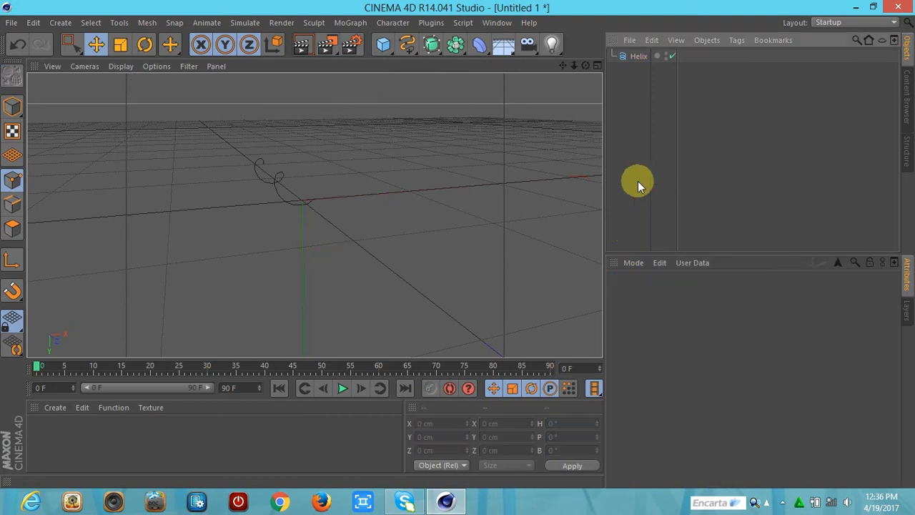
pyautogui.moveTo(585, 66); pyautogui.dragTo(544, 100)
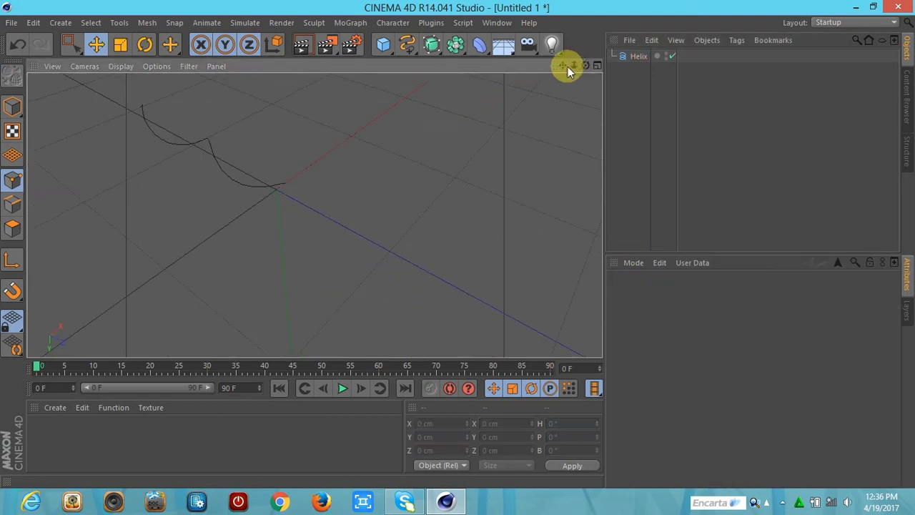
pyautogui.moveTo(563, 66); pyautogui.dragTo(529, 107)
# Set the Helix Subdivision to 500 and End Angle to 5000°
pyautogui.click(633, 56)
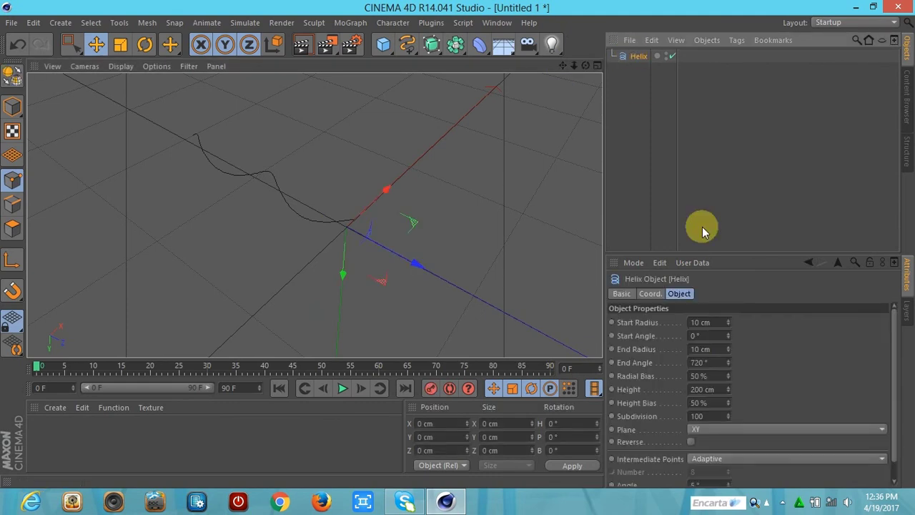
pyautogui.click(697, 417)
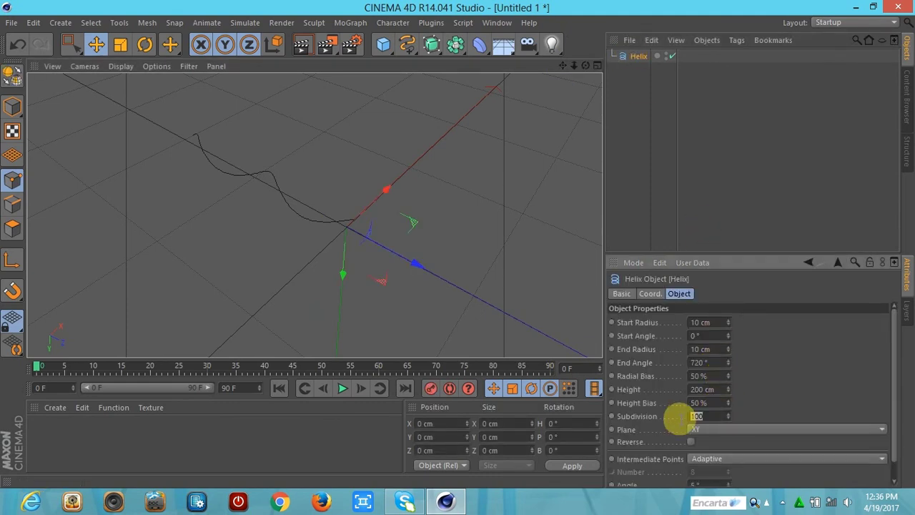
pyautogui.write('5')
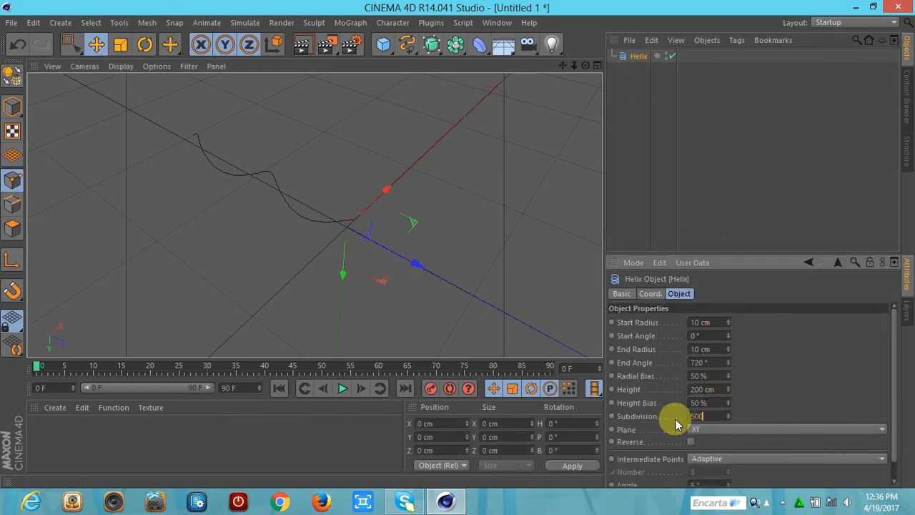
pyautogui.click(701, 362)
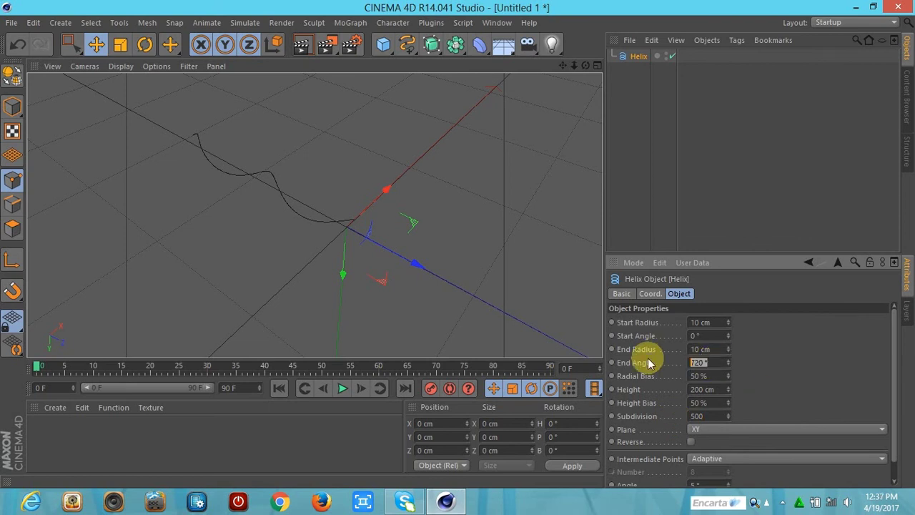
pyautogui.write('5000')
pyautogui.press('Return')
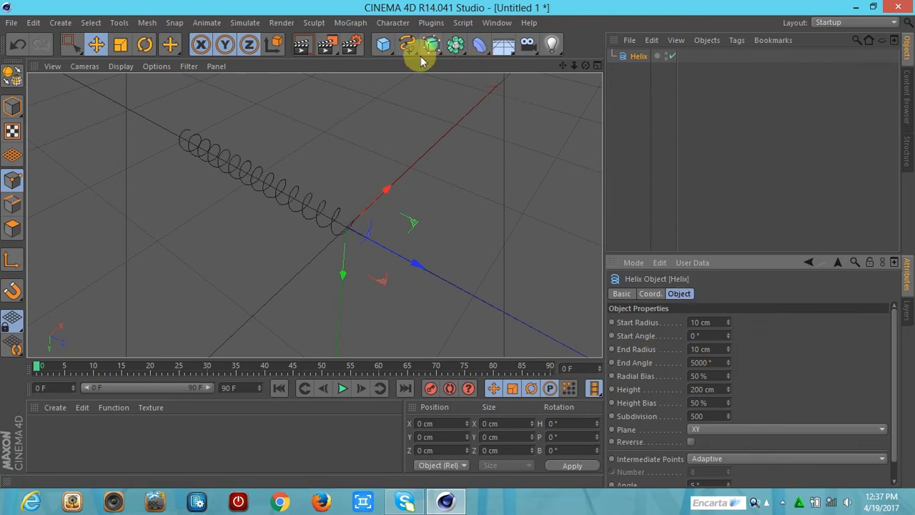
# Add an XZ-plane Circle spline, first trying a 200 cm radius, then settling on 50 cm
pyautogui.moveTo(421, 56); pyautogui.dragTo(517, 112)
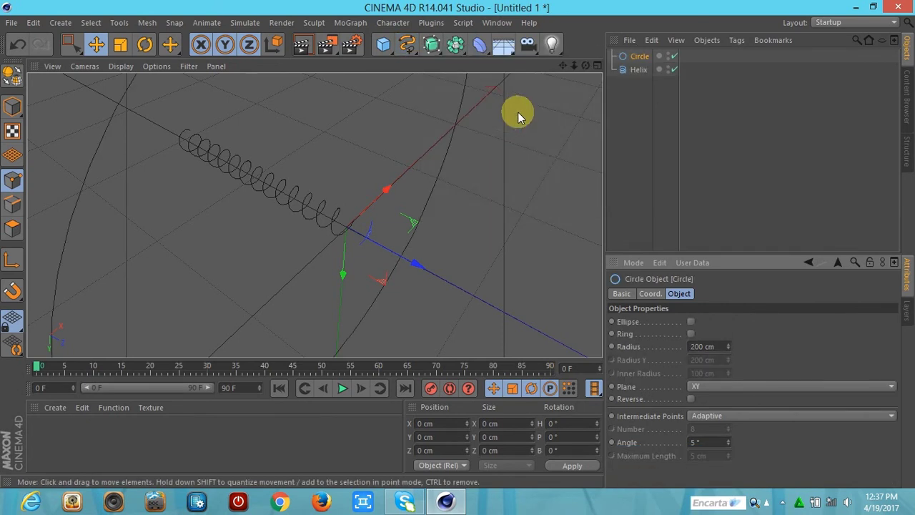
pyautogui.click(729, 389)
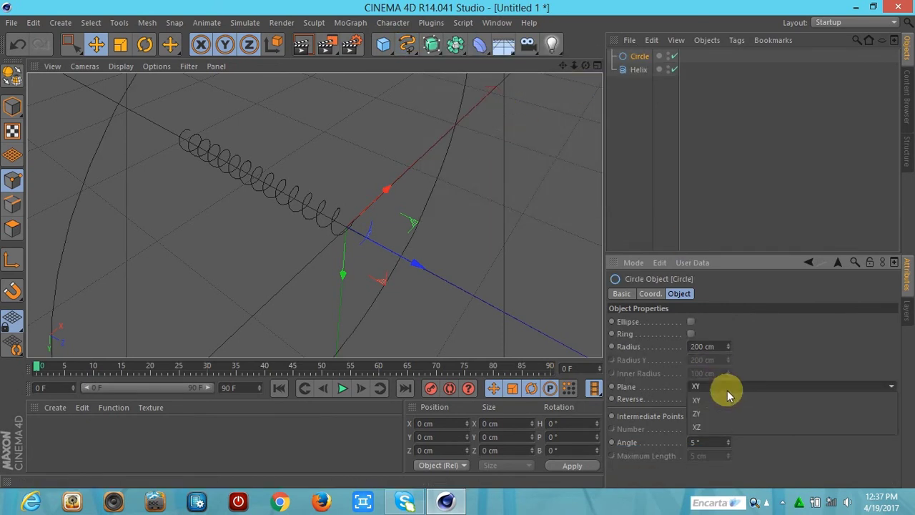
pyautogui.click(717, 426)
pyautogui.doubleClick(709, 346)
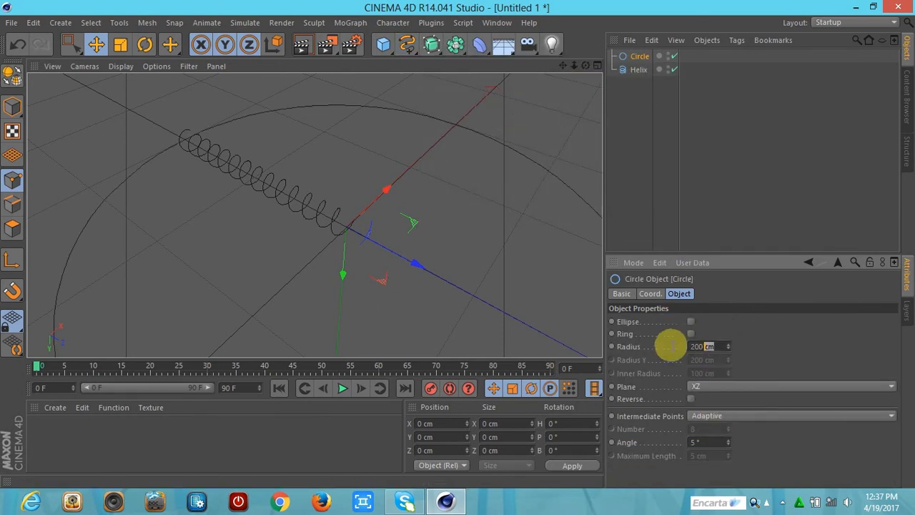
pyautogui.hotkey('ctrl', 'a')
pyautogui.write('200')
pyautogui.press('Return')
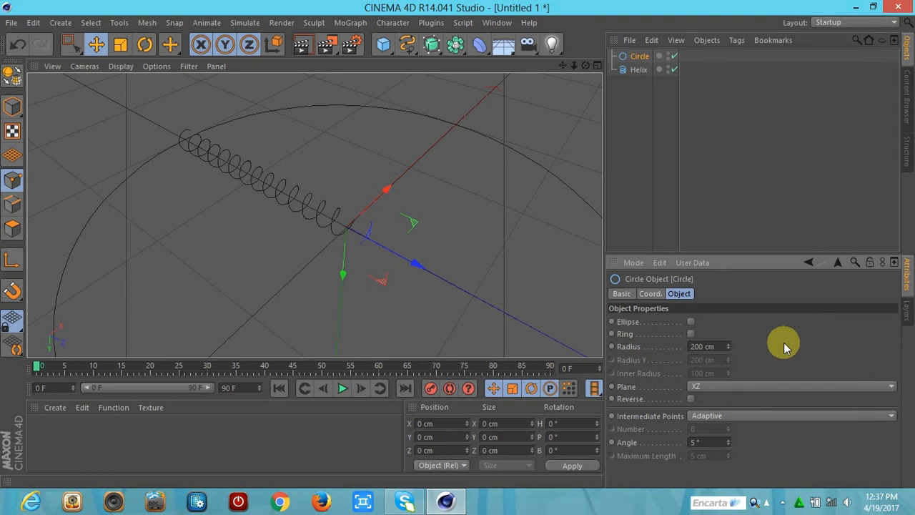
pyautogui.moveTo(728, 348); pyautogui.dragTo(730, 353)
pyautogui.write('5')
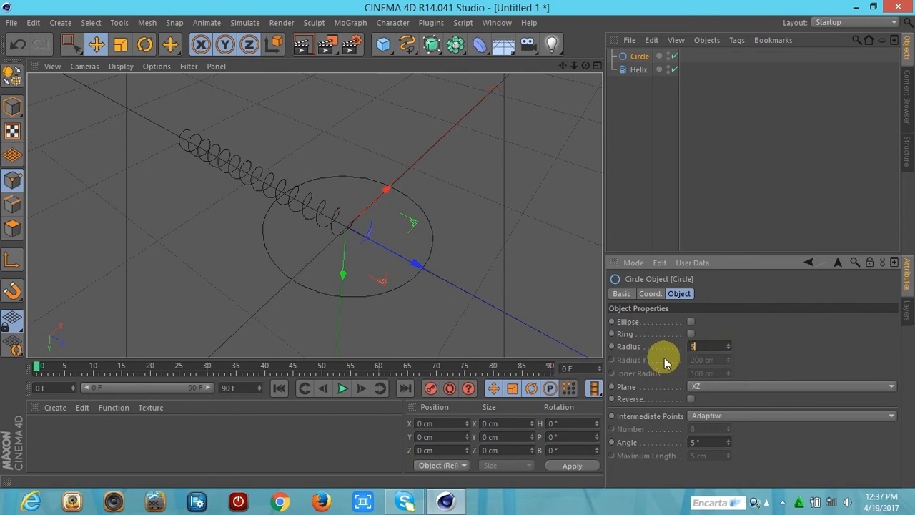
pyautogui.write('0')
pyautogui.press('Return')
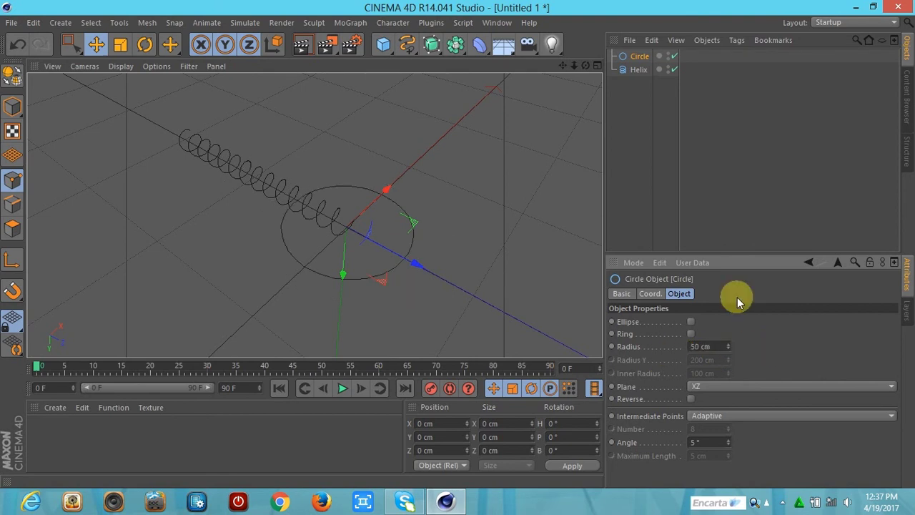
pyautogui.click(637, 71)
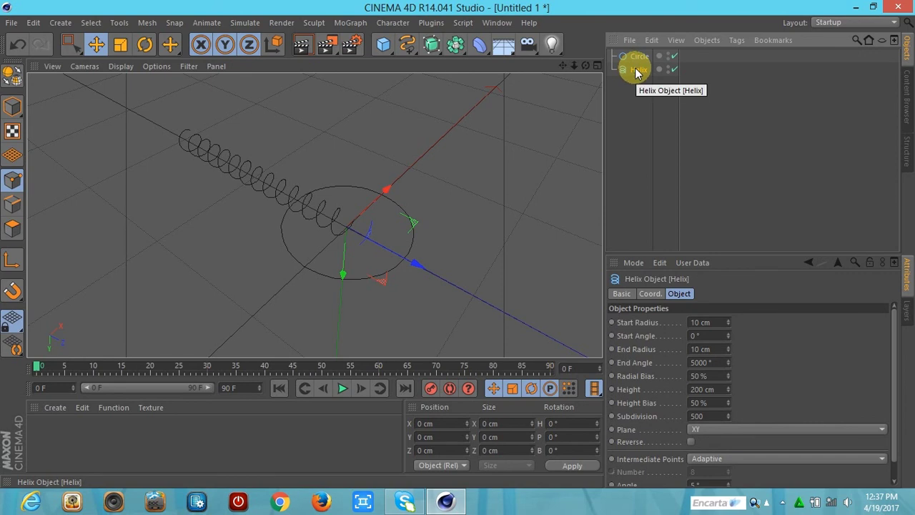
pyautogui.rightClick(636, 71)
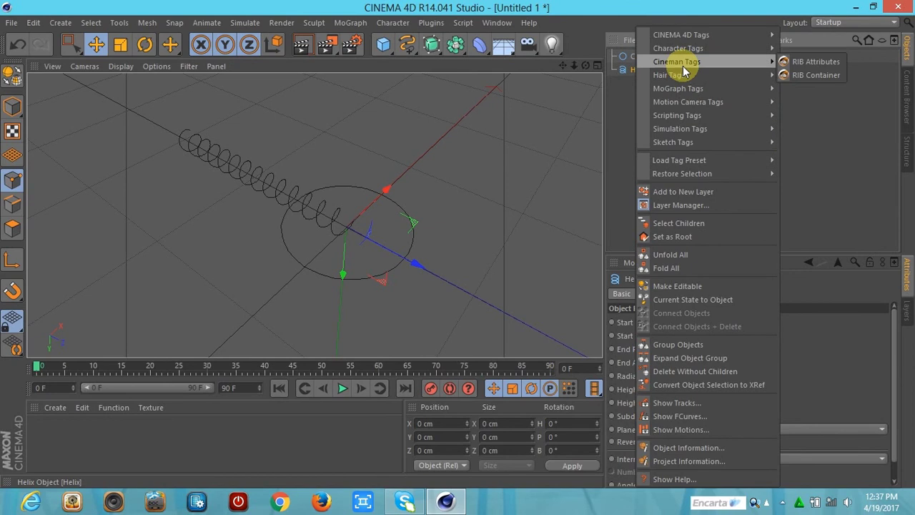
pyautogui.moveTo(680, 34)
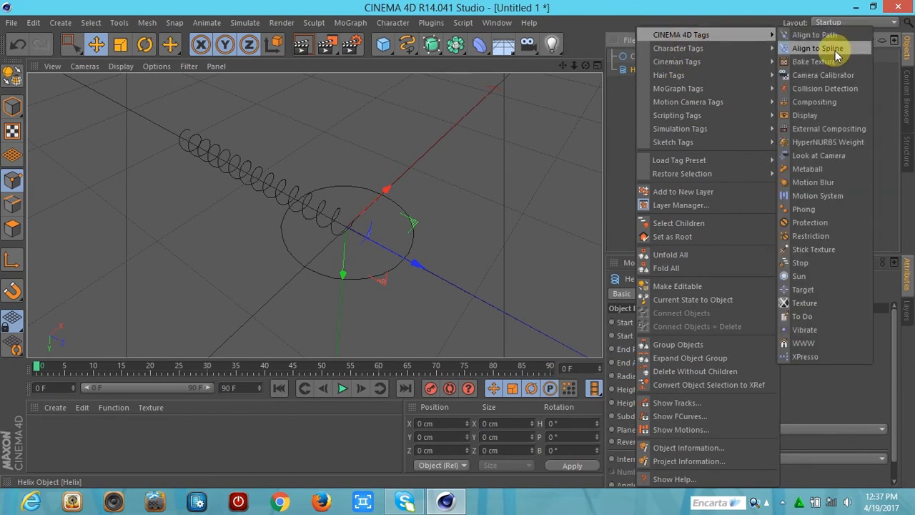
pyautogui.click(622, 149)
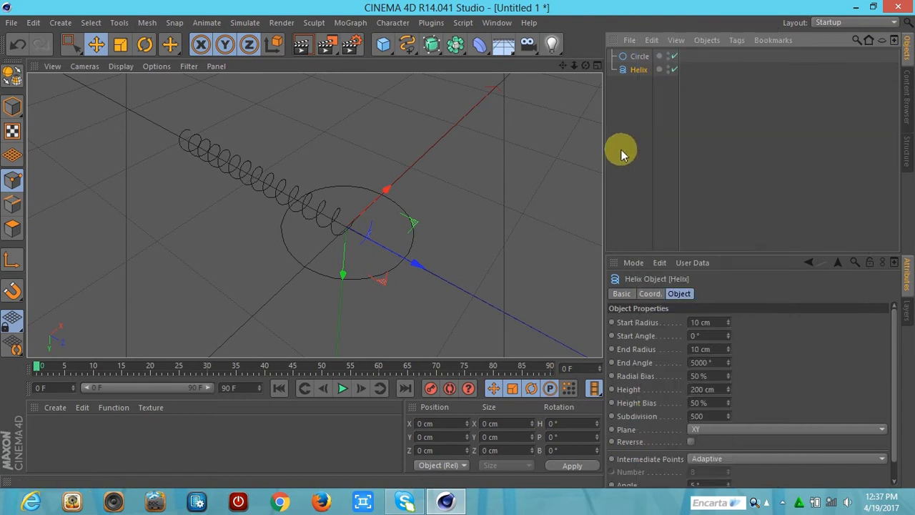
pyautogui.click(736, 40)
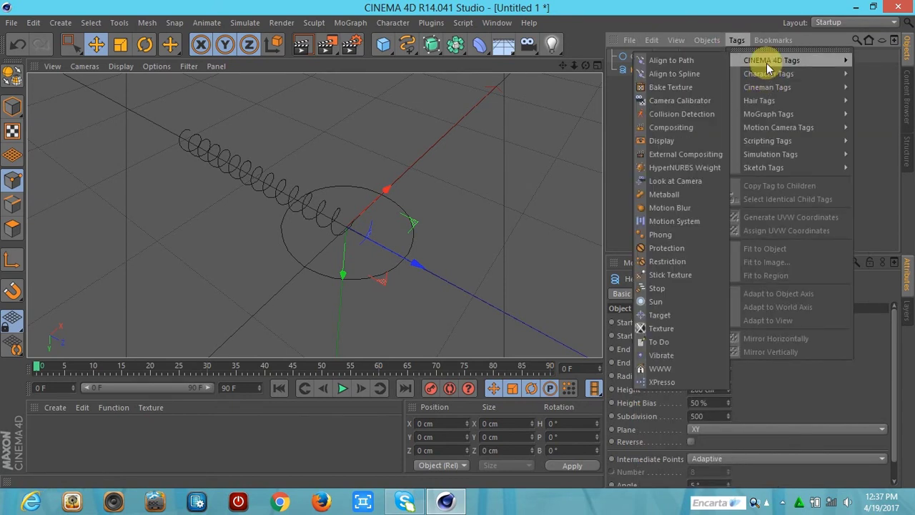
pyautogui.moveTo(771, 60)
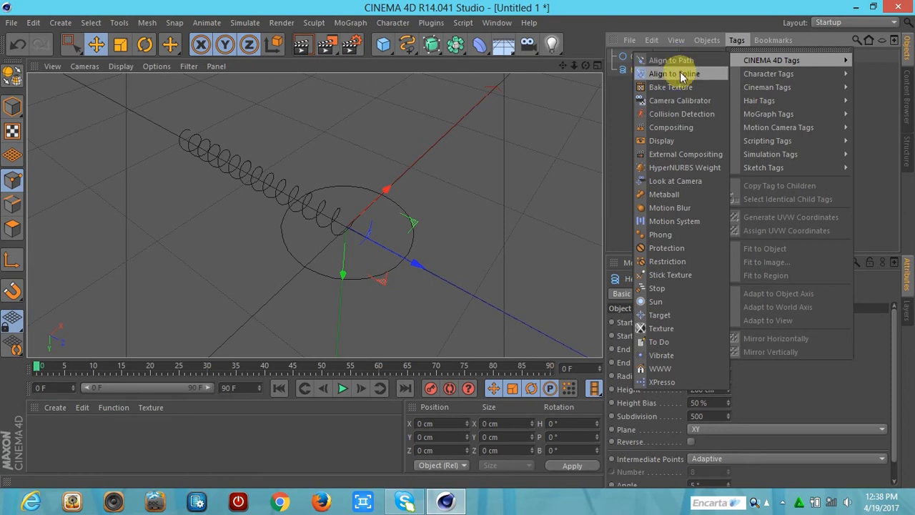
pyautogui.click(675, 74)
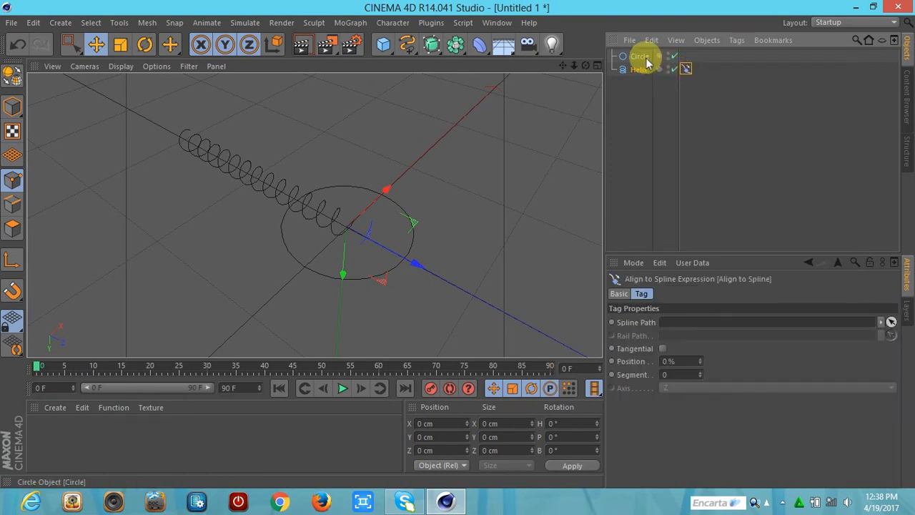
pyautogui.moveTo(640, 57); pyautogui.dragTo(679, 324)
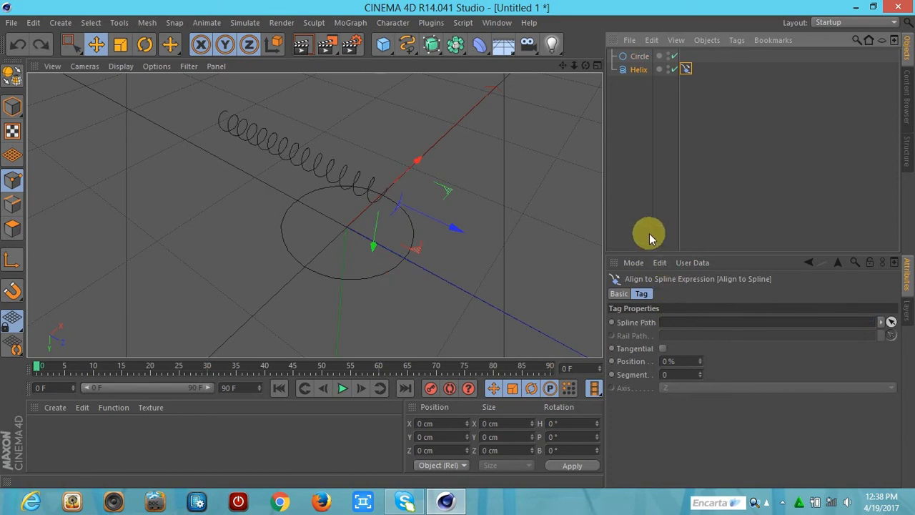
pyautogui.press('Delete')
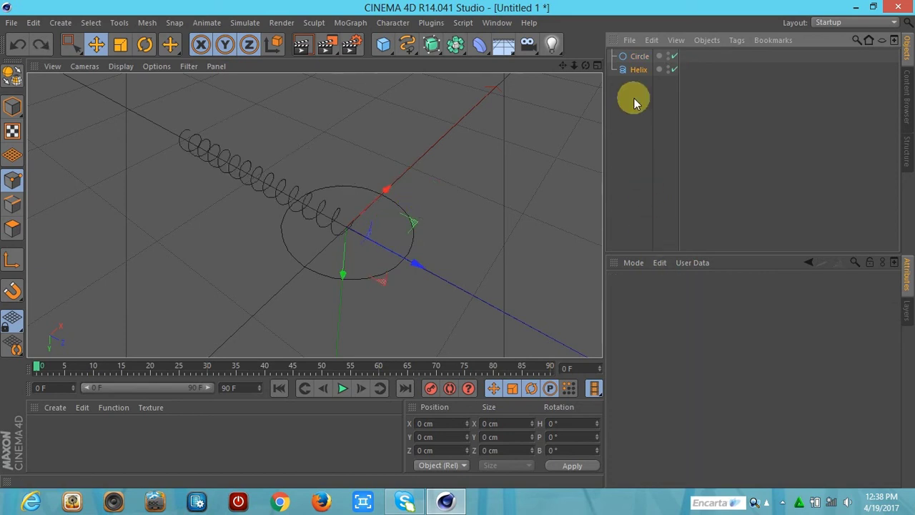
# Add an Align to Path tag to the Circle and set Look Ahead to 55 F
pyautogui.click(636, 63)
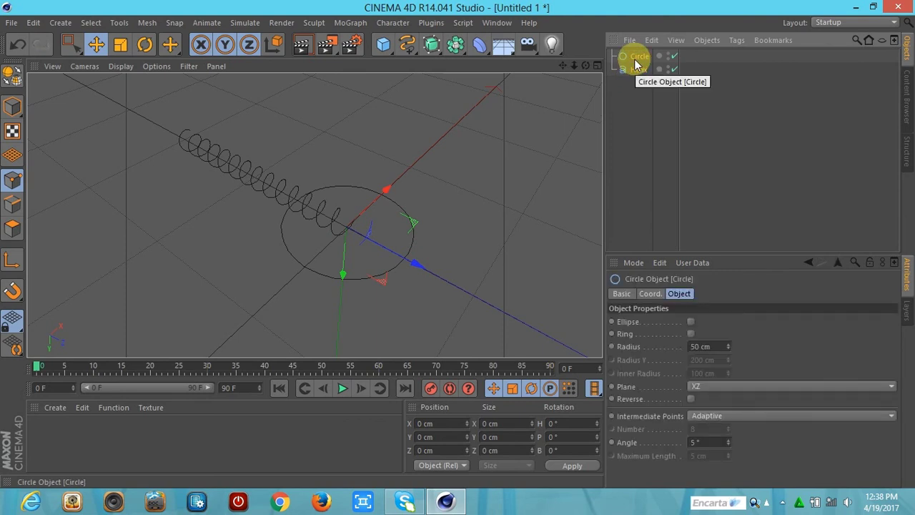
pyautogui.rightClick(636, 65)
pyautogui.moveTo(680, 34)
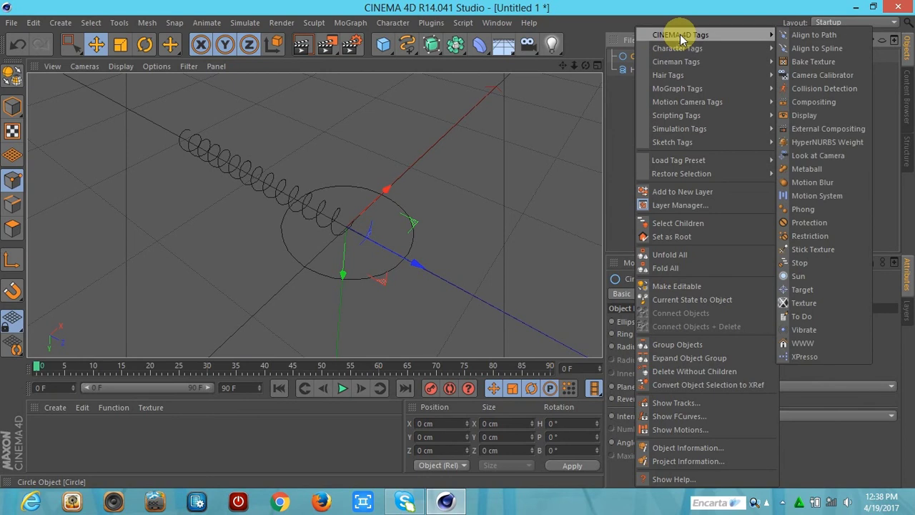
pyautogui.click(811, 35)
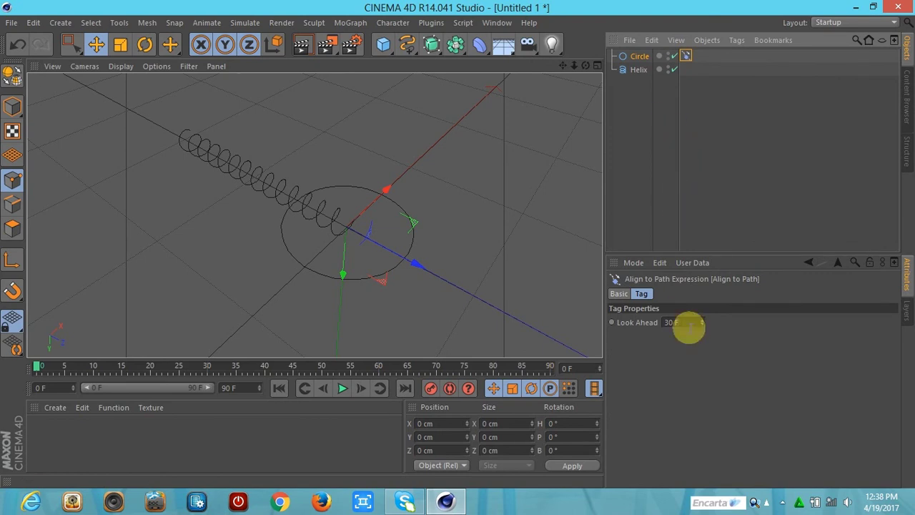
pyautogui.moveTo(701, 320); pyautogui.dragTo(702, 319)
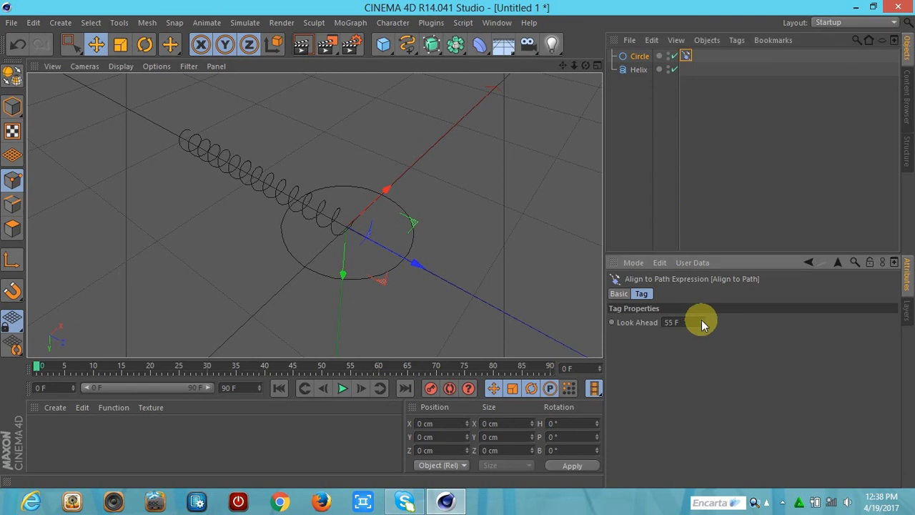
# Drop Helix into the tag's Basic tab so it is named Helix, keeping priority at Expression
pyautogui.click(617, 296)
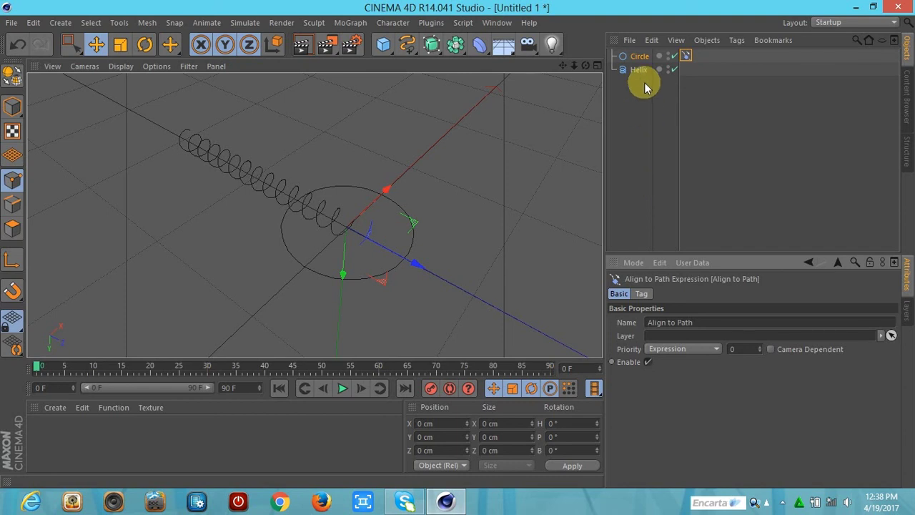
pyautogui.moveTo(641, 77); pyautogui.dragTo(670, 323)
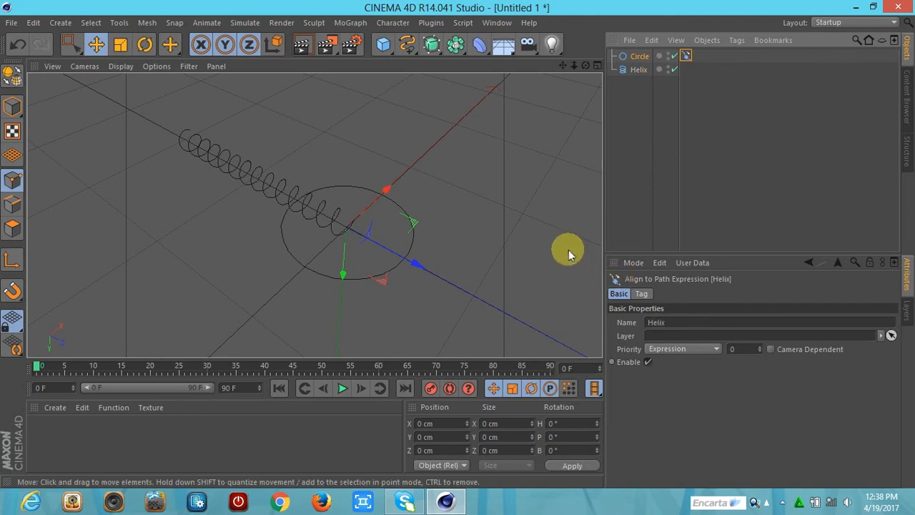
pyautogui.click(697, 352)
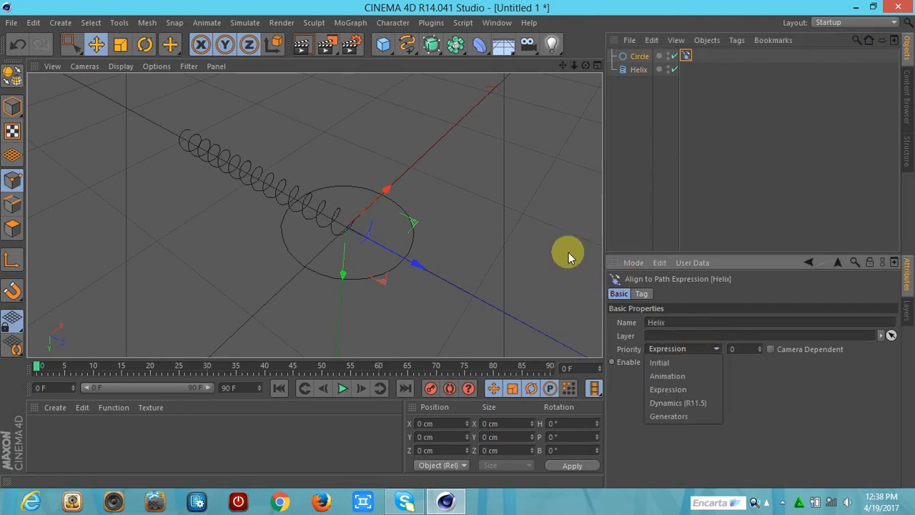
pyautogui.click(542, 226)
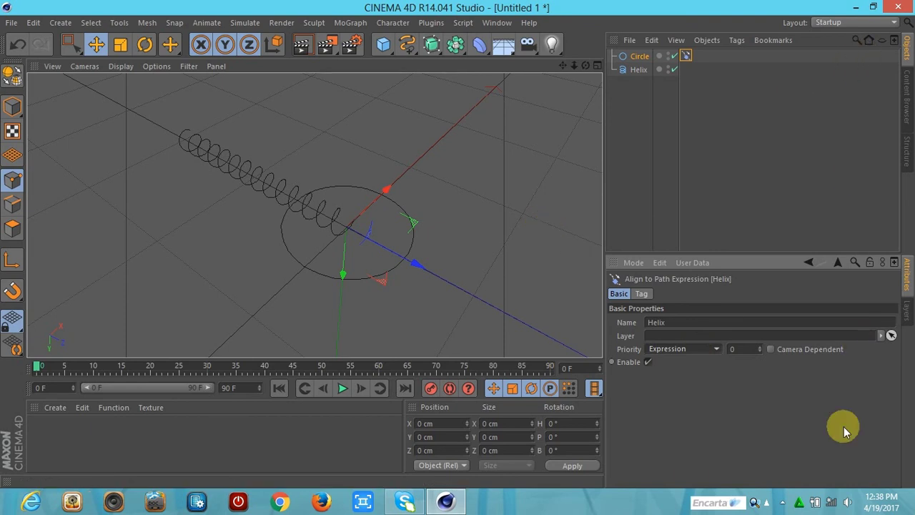